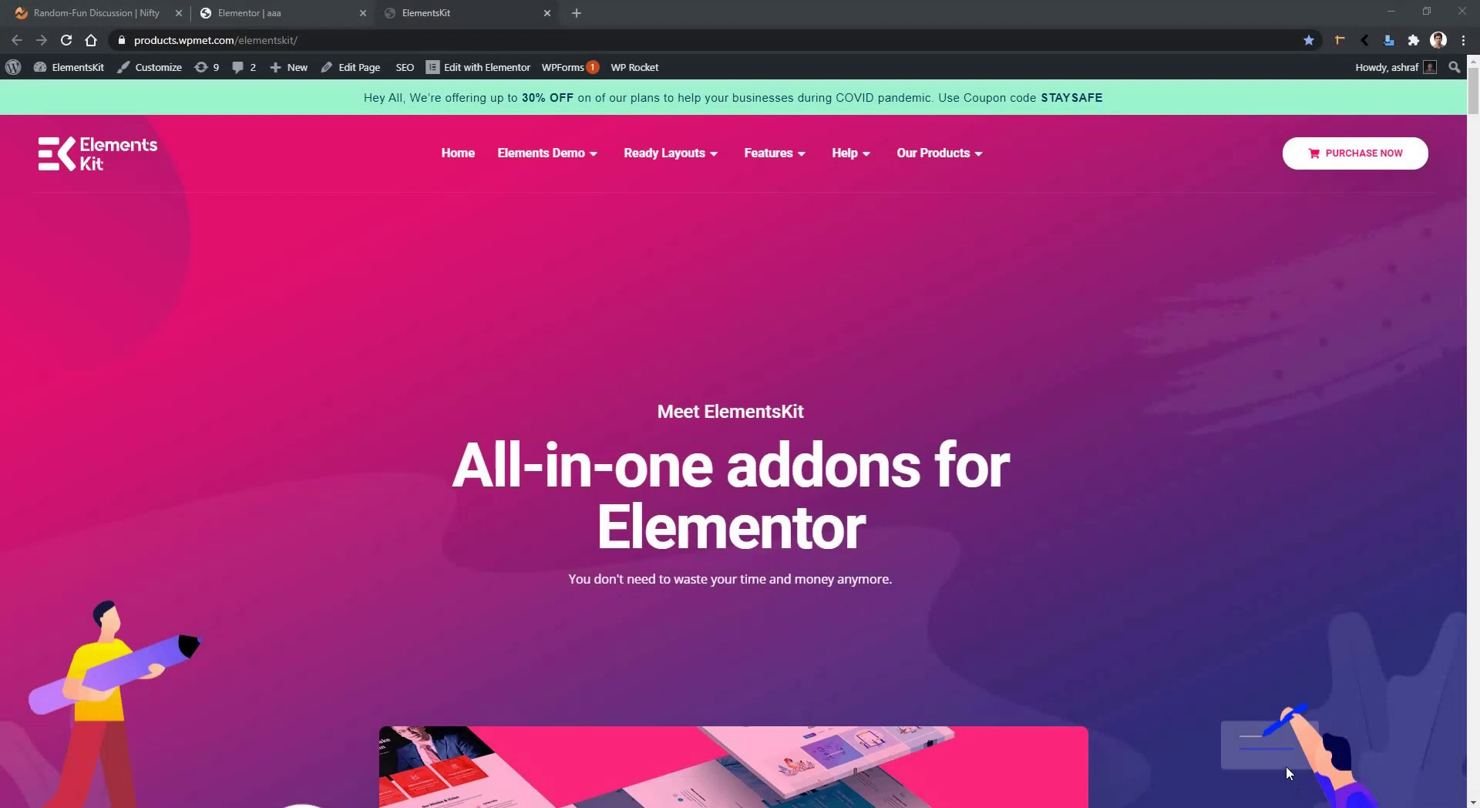
# - Open the Elements Demo mega menu to list every widget demo, including Woo Product List
pyautogui.moveTo(524, 166)
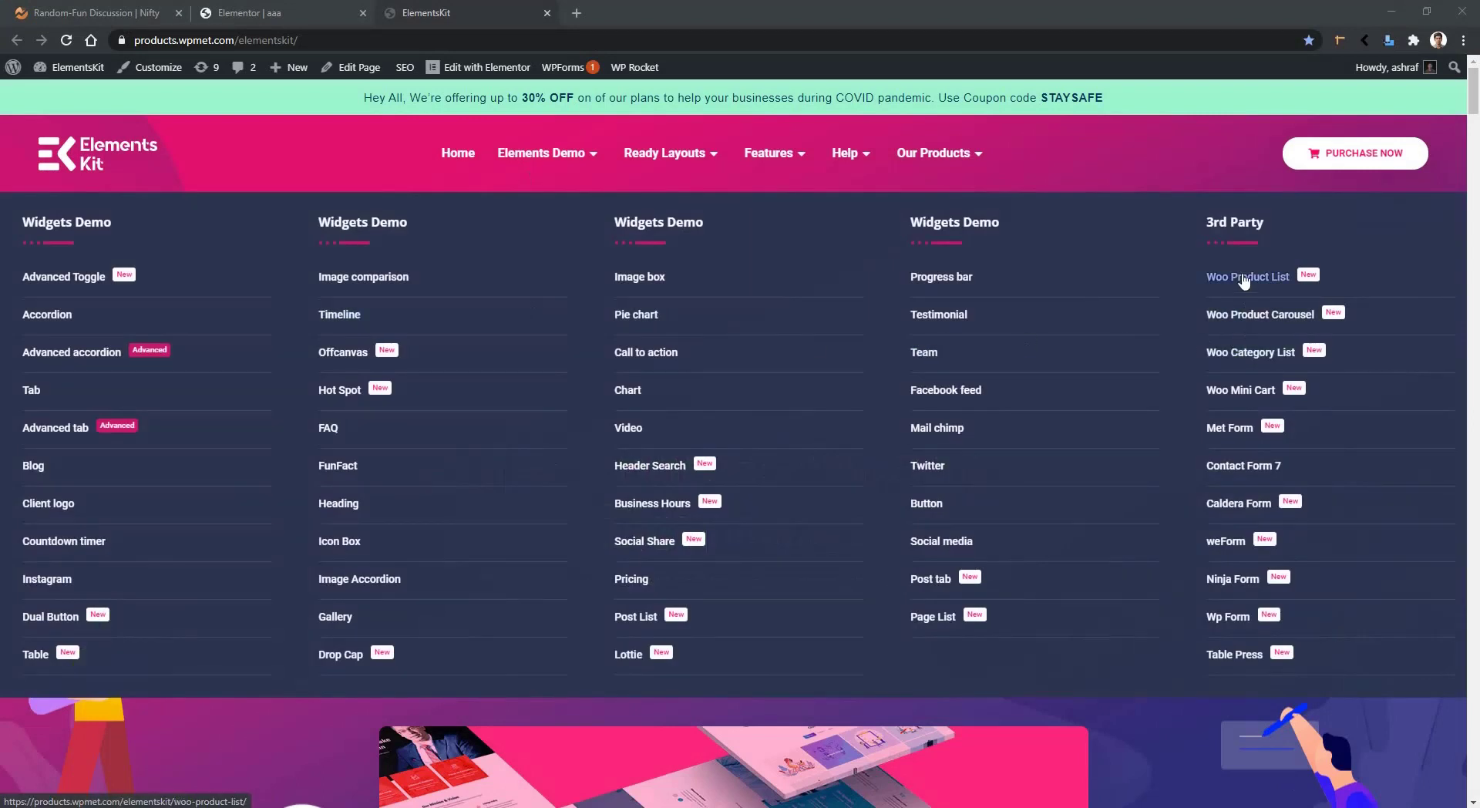
# - Open the Woo Category List demo and scroll through its category layout styles
pyautogui.click(1239, 362)
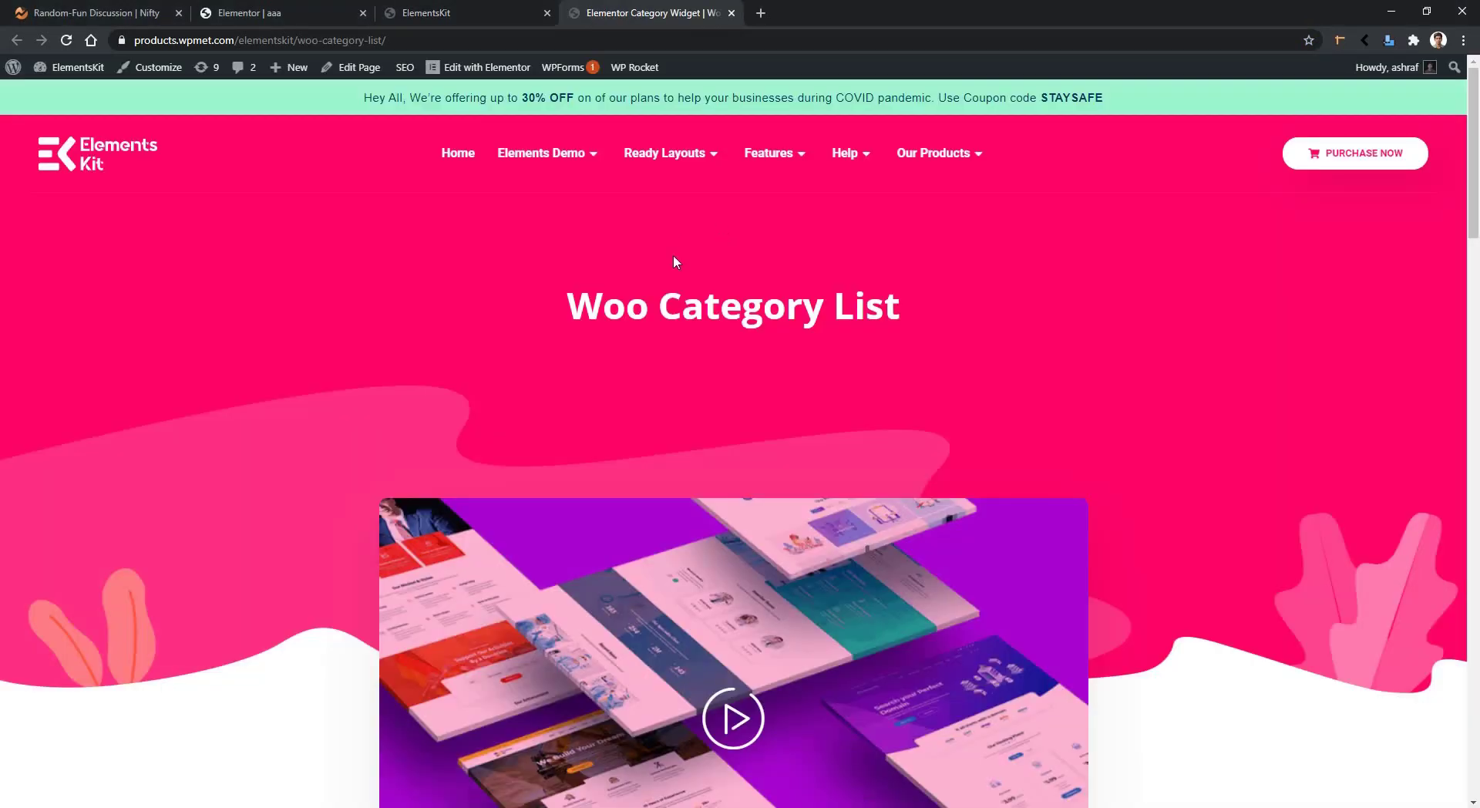
pyautogui.scroll(-8, 617, 385)
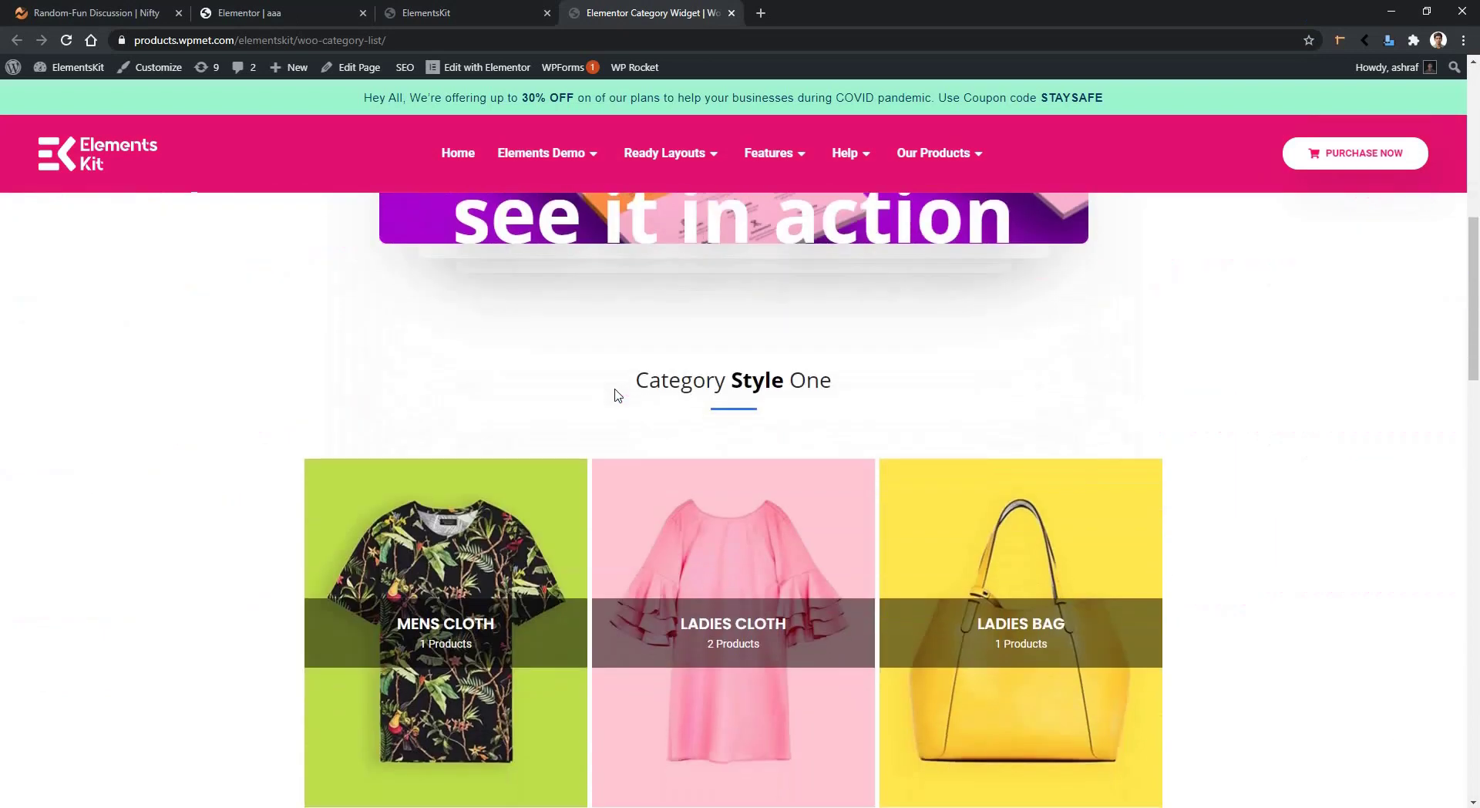
pyautogui.scroll(1, 617, 394)
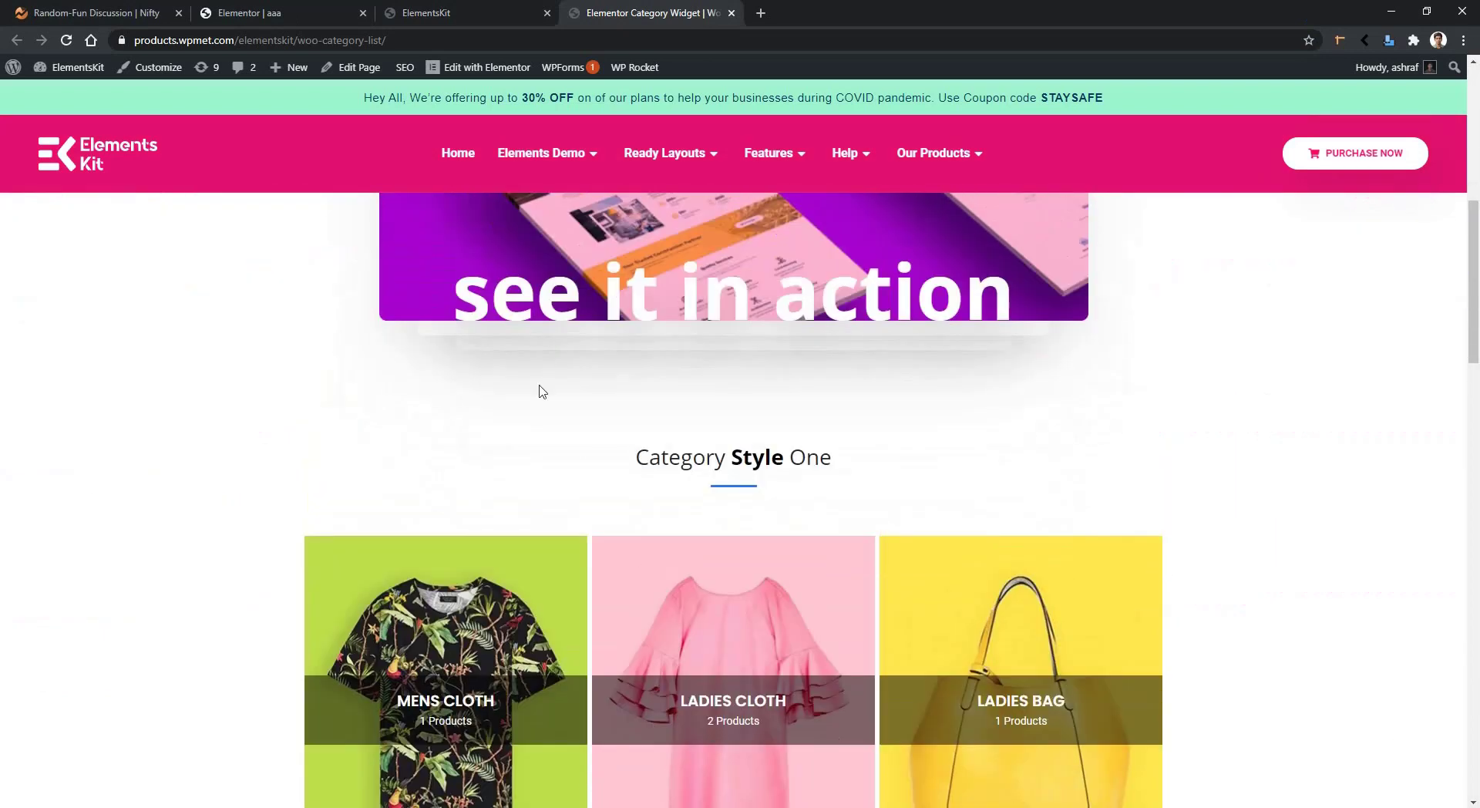
pyautogui.scroll(-2, 462, 370)
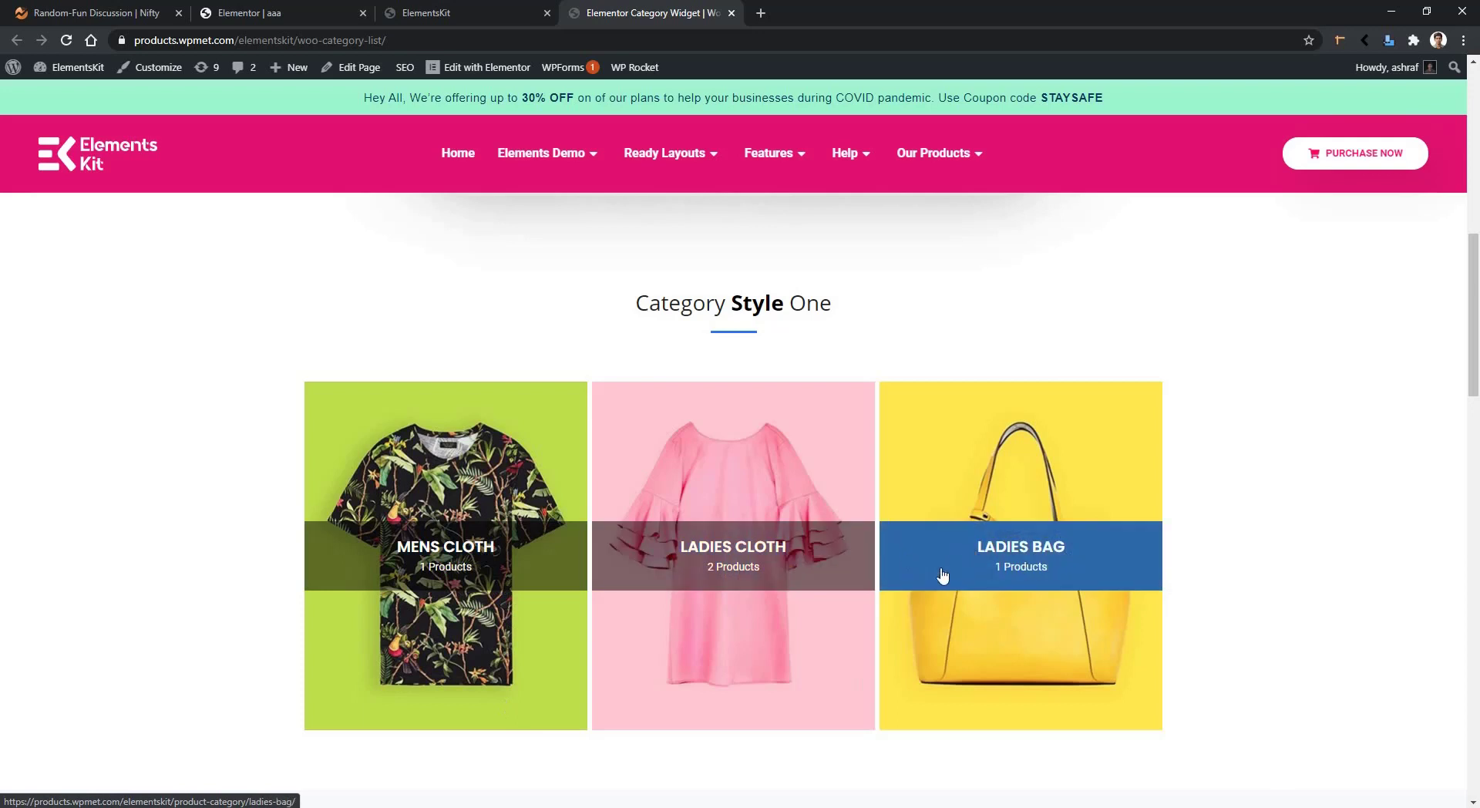
pyautogui.scroll(-5, 631, 624)
pyautogui.scroll(-2, 628, 634)
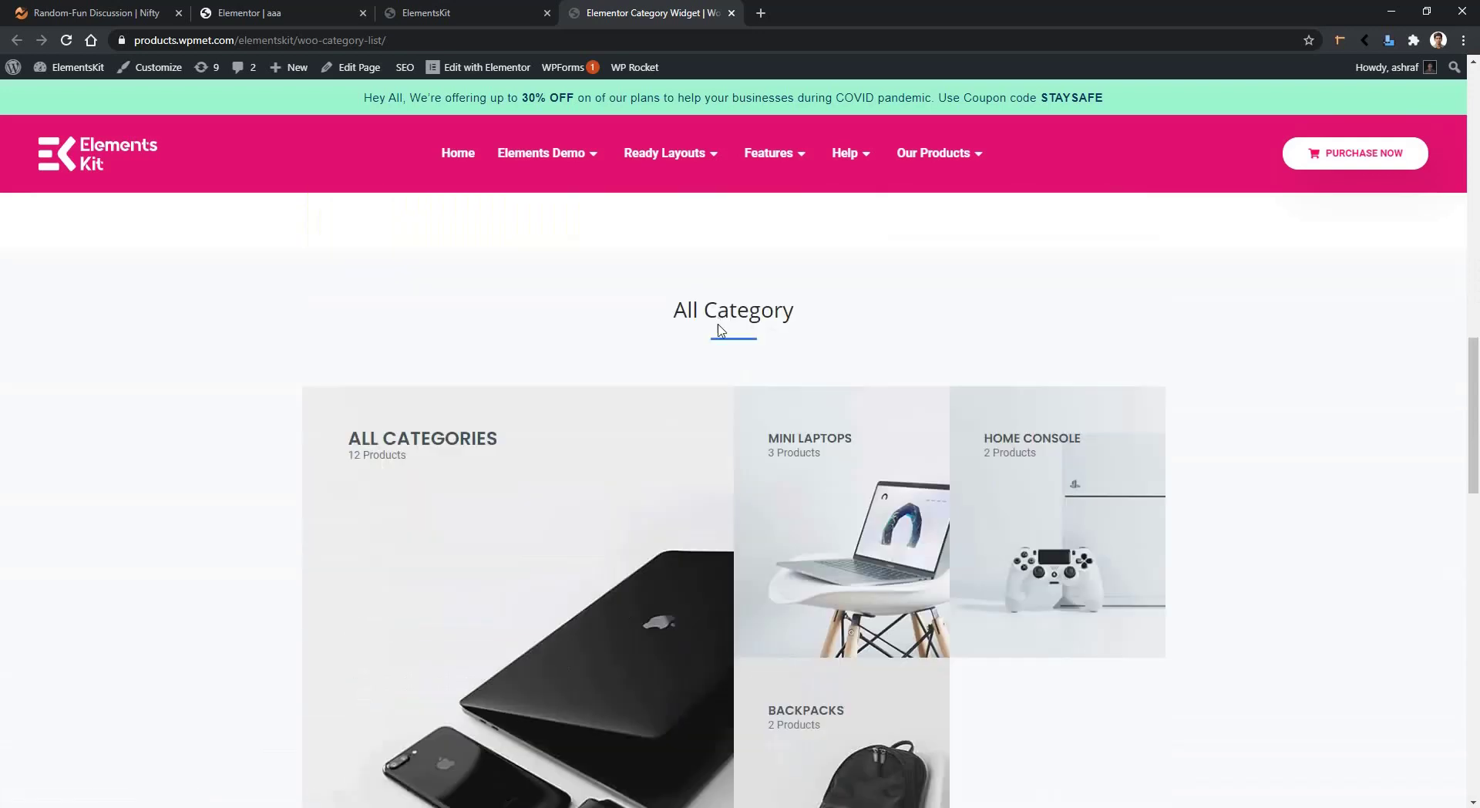
pyautogui.scroll(-1, 445, 568)
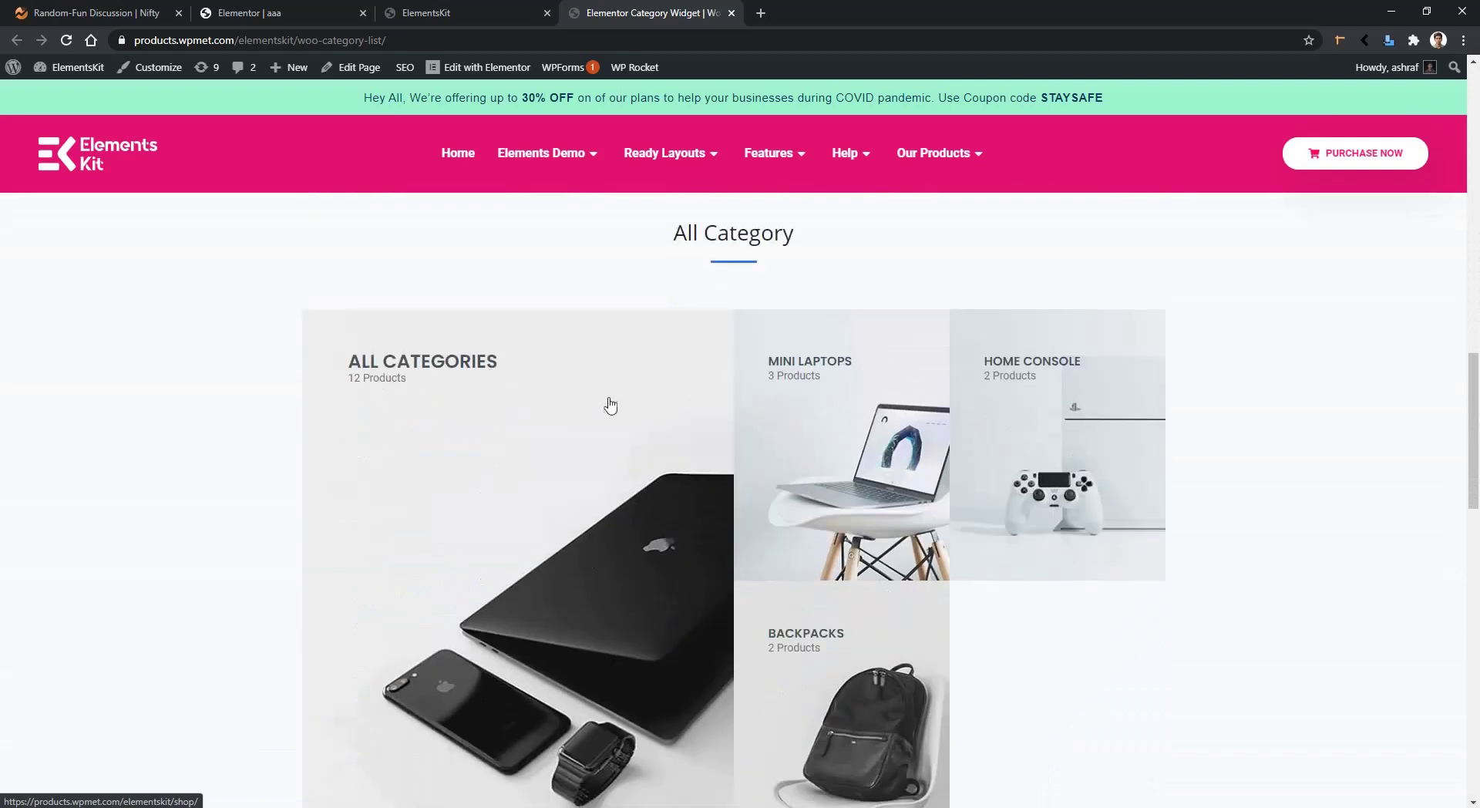
pyautogui.scroll(-3, 879, 740)
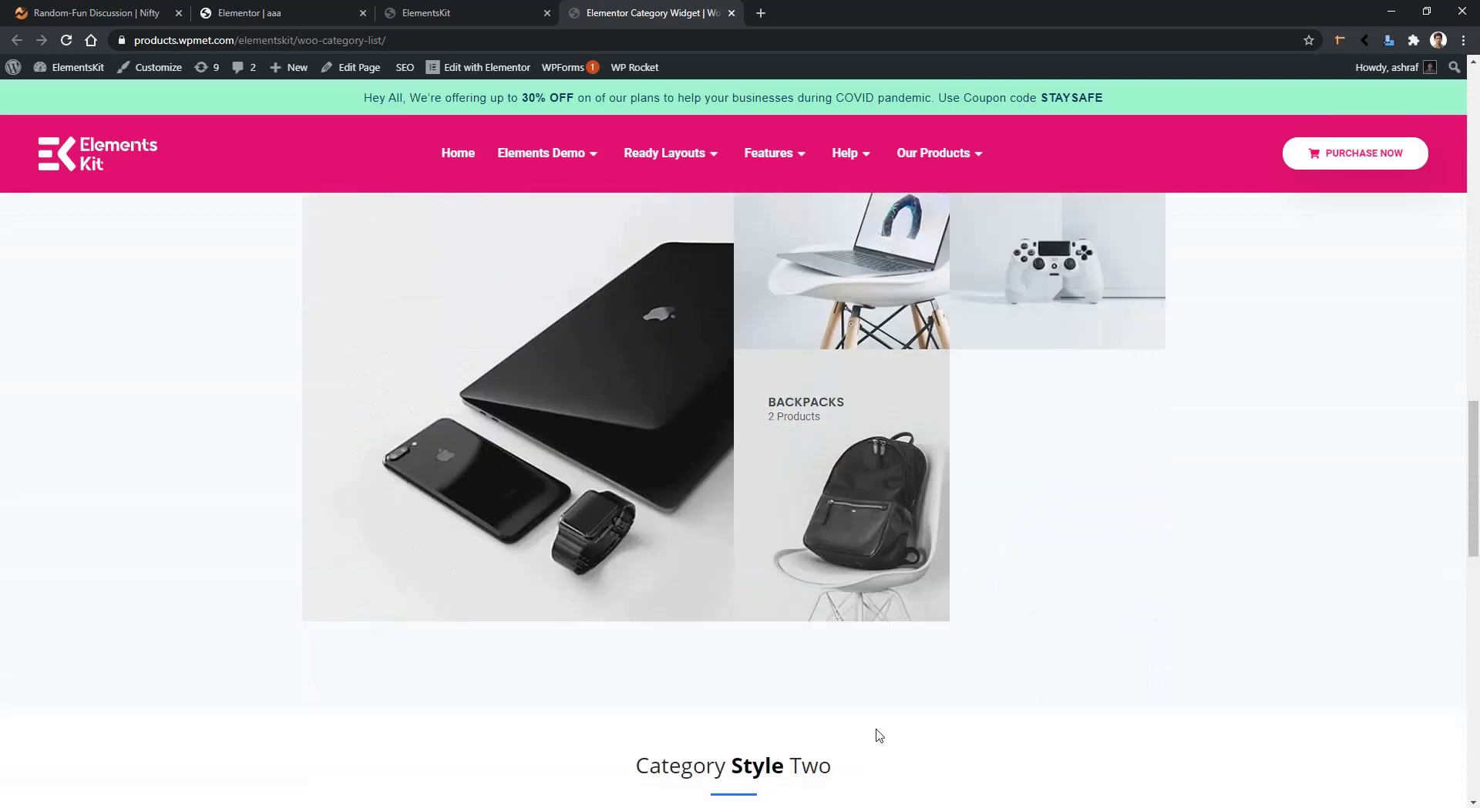
pyautogui.scroll(-5, 882, 621)
pyautogui.scroll(-2, 843, 732)
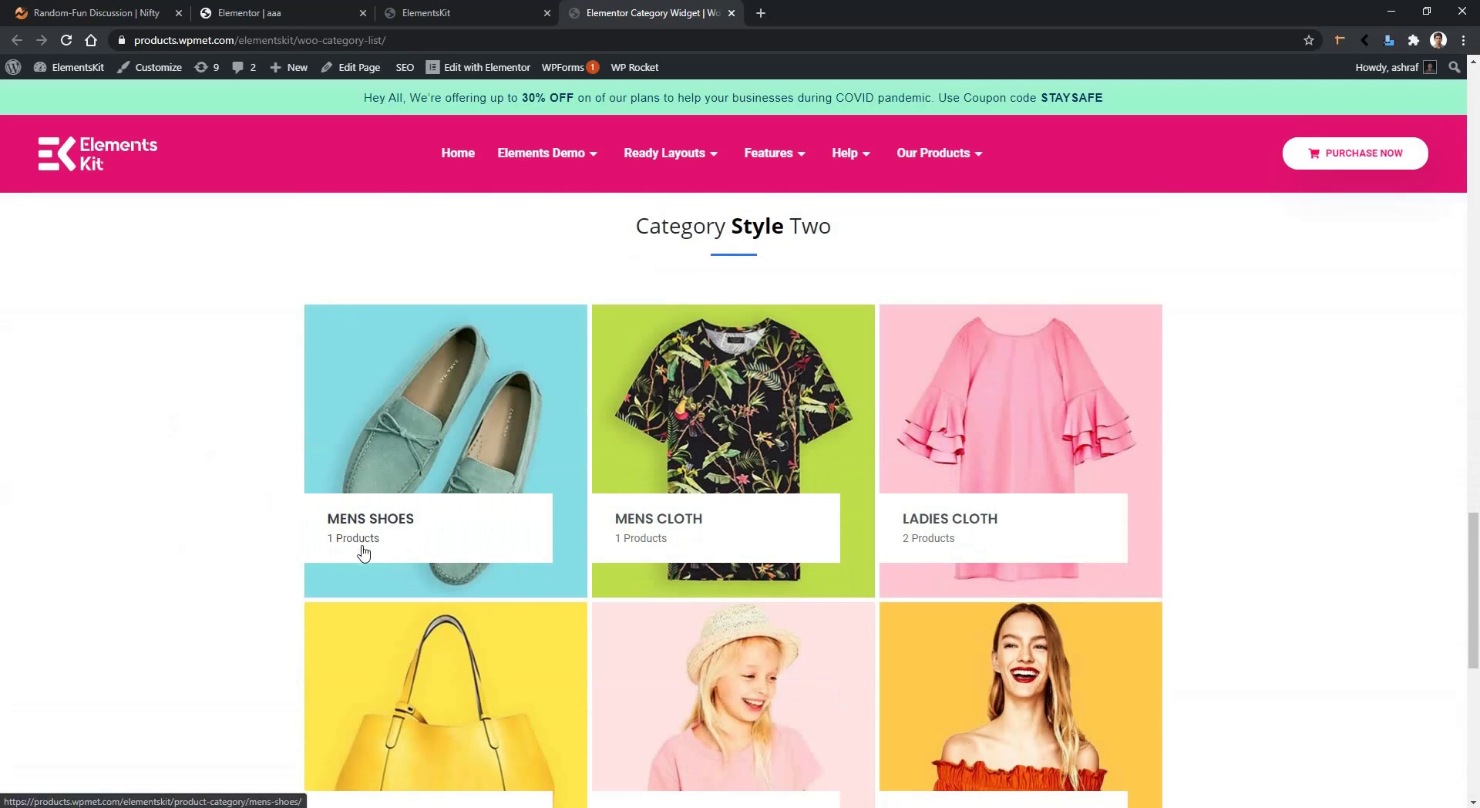
pyautogui.scroll(-2, 363, 552)
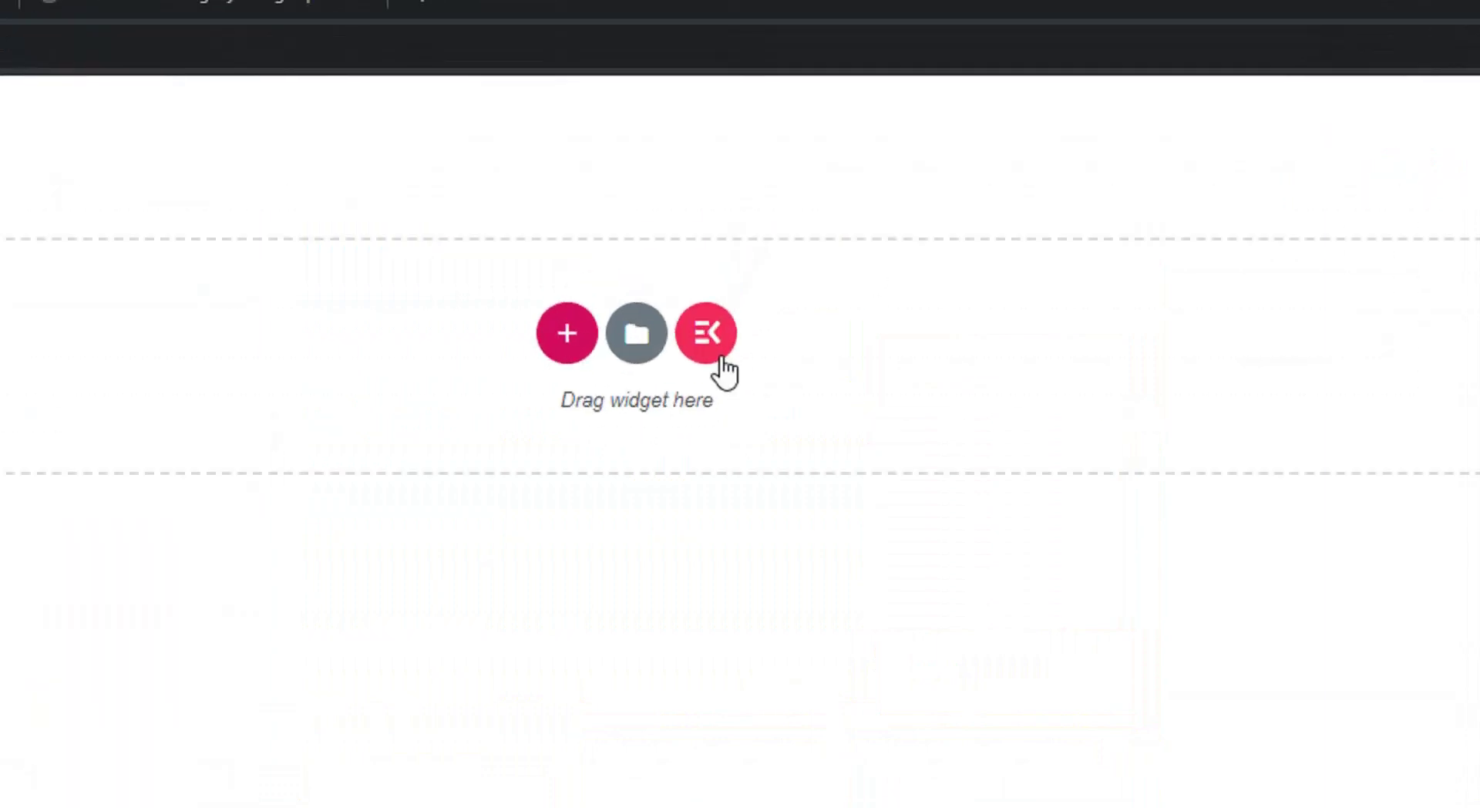
# - Insert the All Category preset from ElementsKit Widget Presets > Woo Category List and open its settings
pyautogui.click(712, 350)
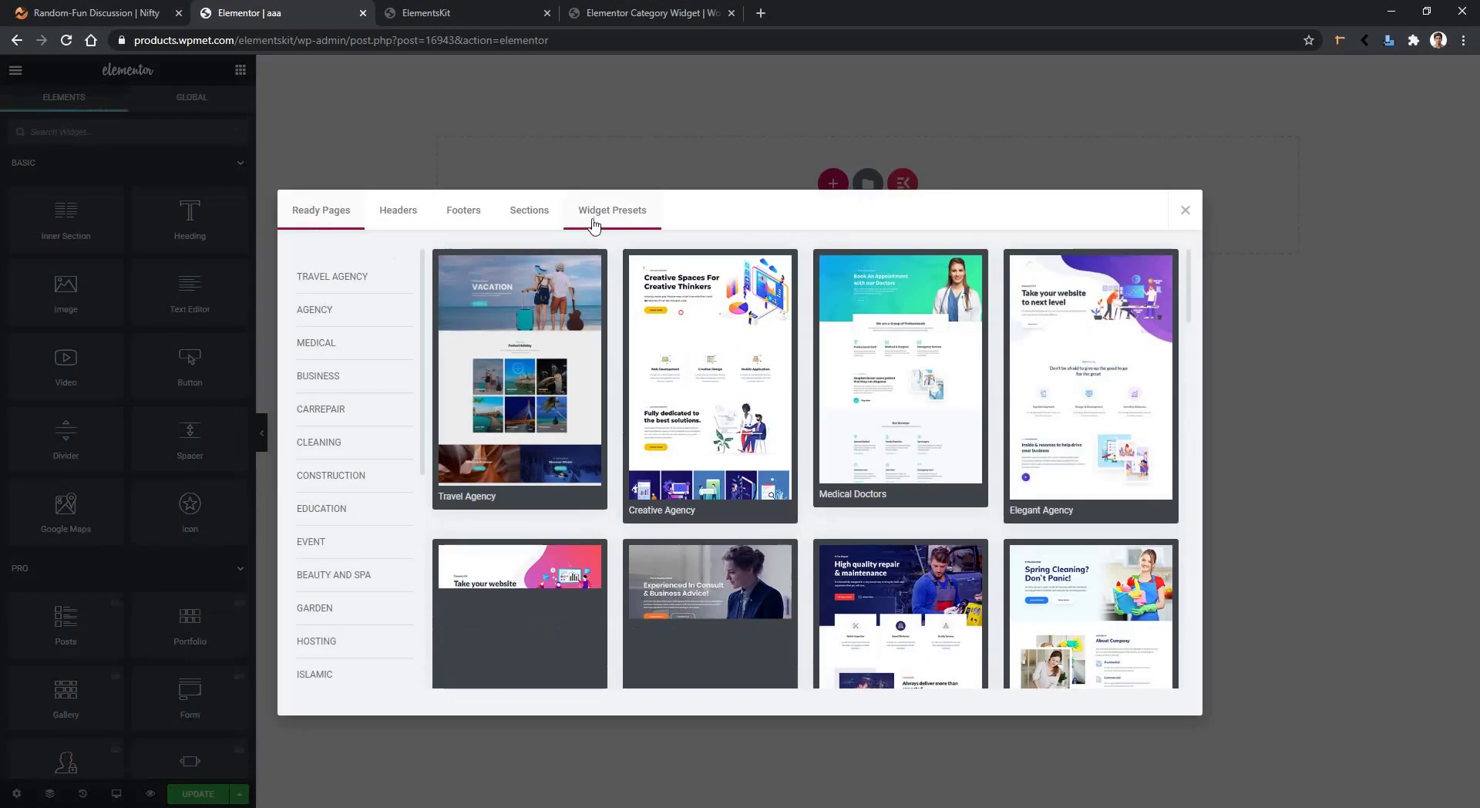
pyautogui.click(605, 218)
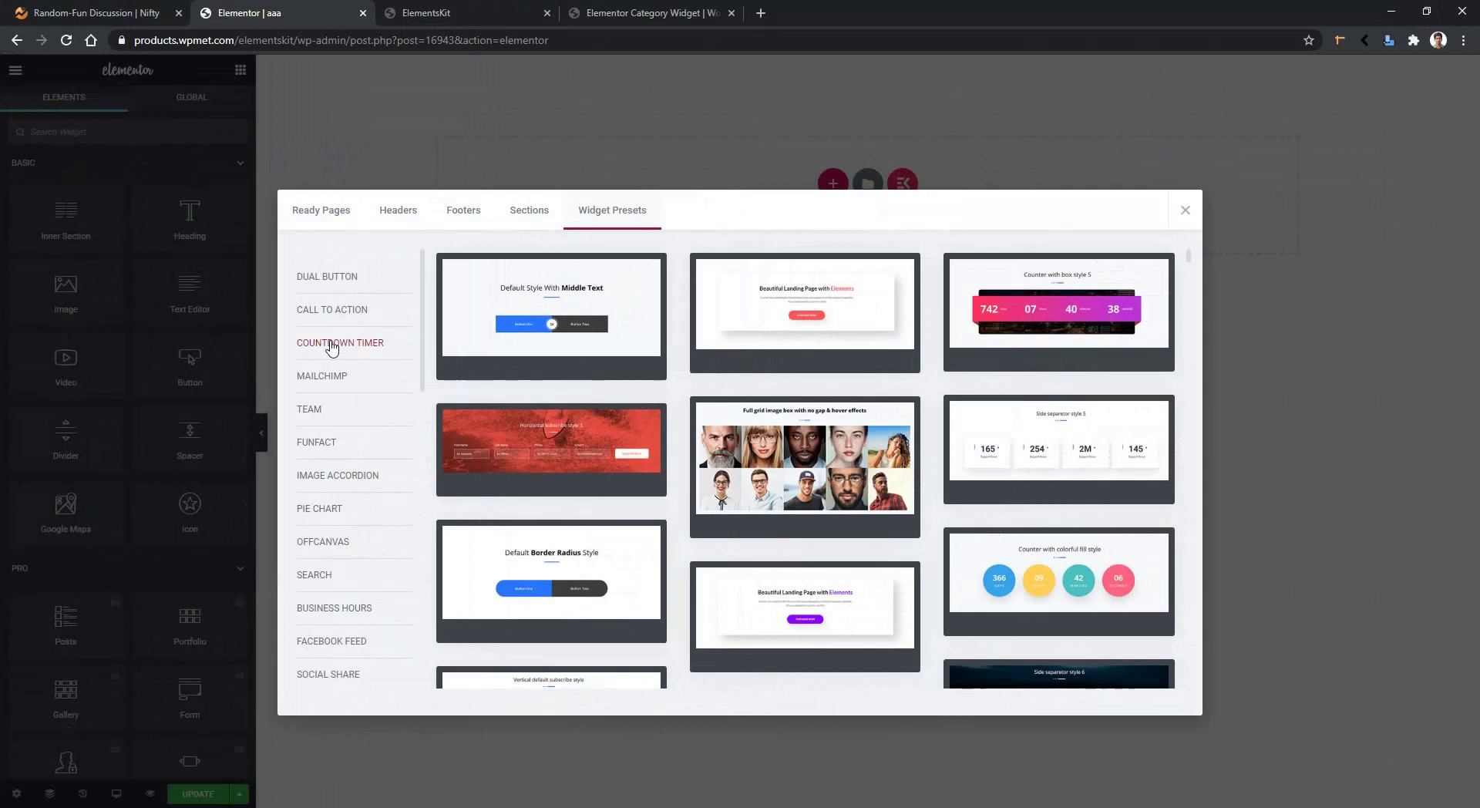
pyautogui.scroll(-10, 332, 349)
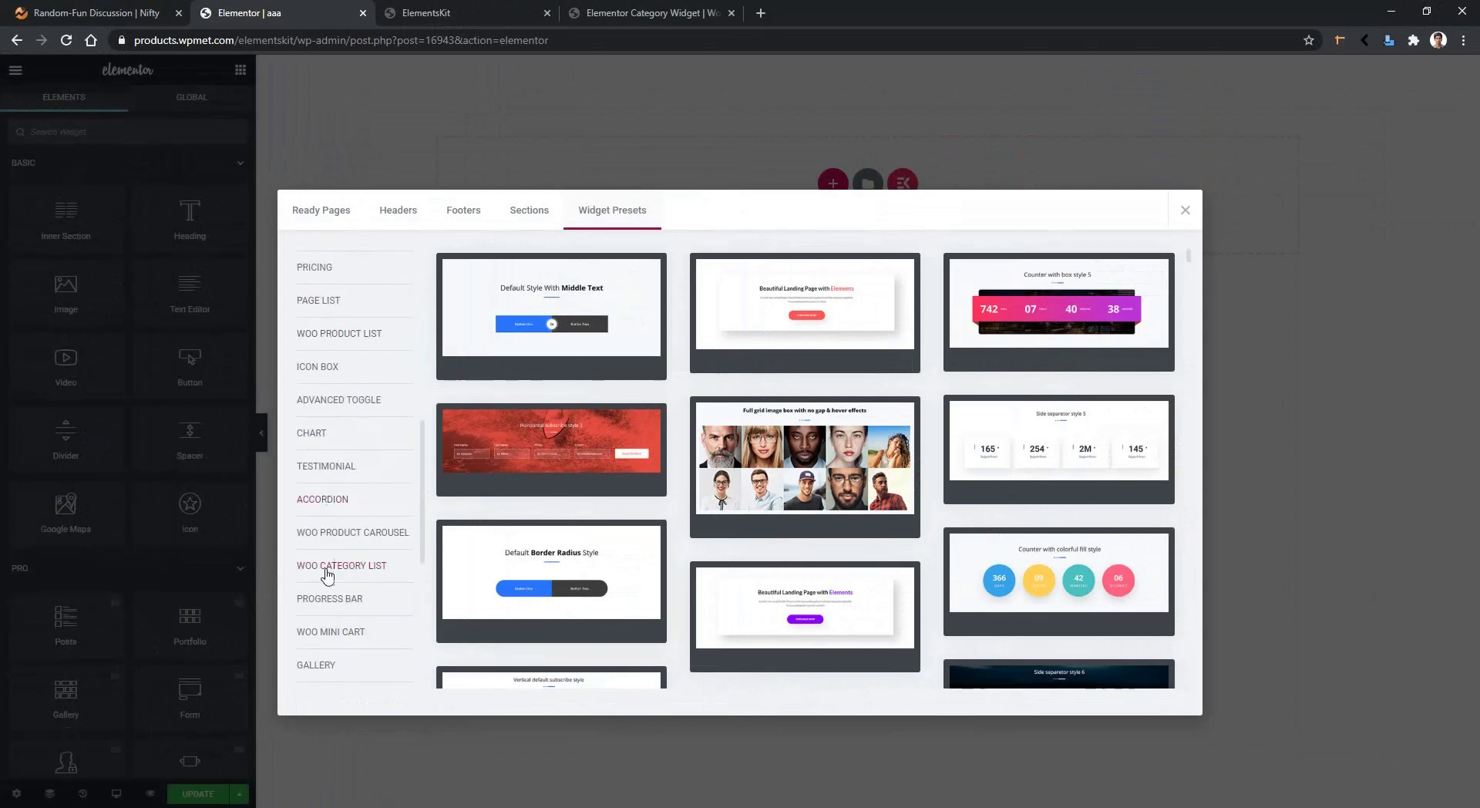
pyautogui.click(327, 571)
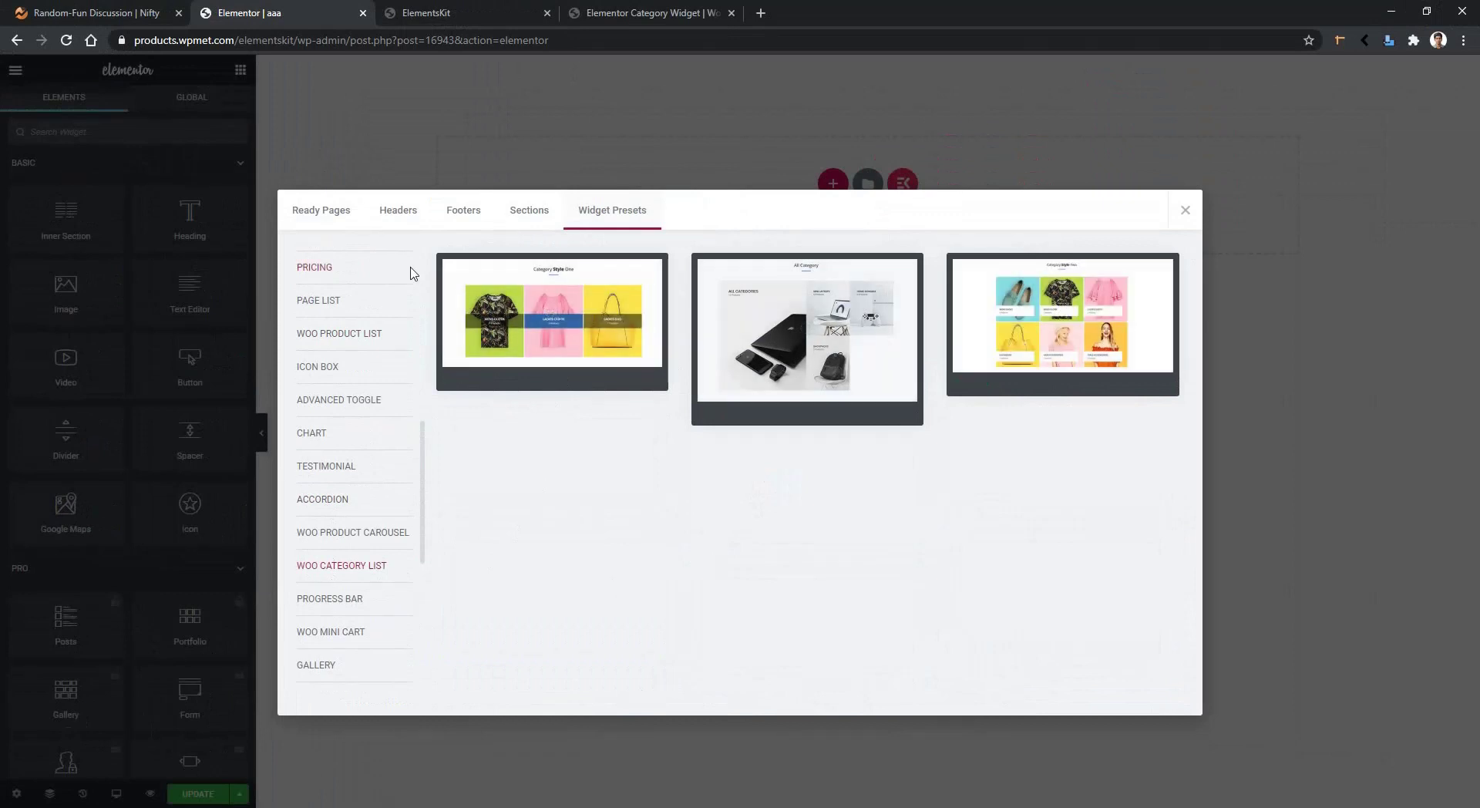
pyautogui.click(807, 330)
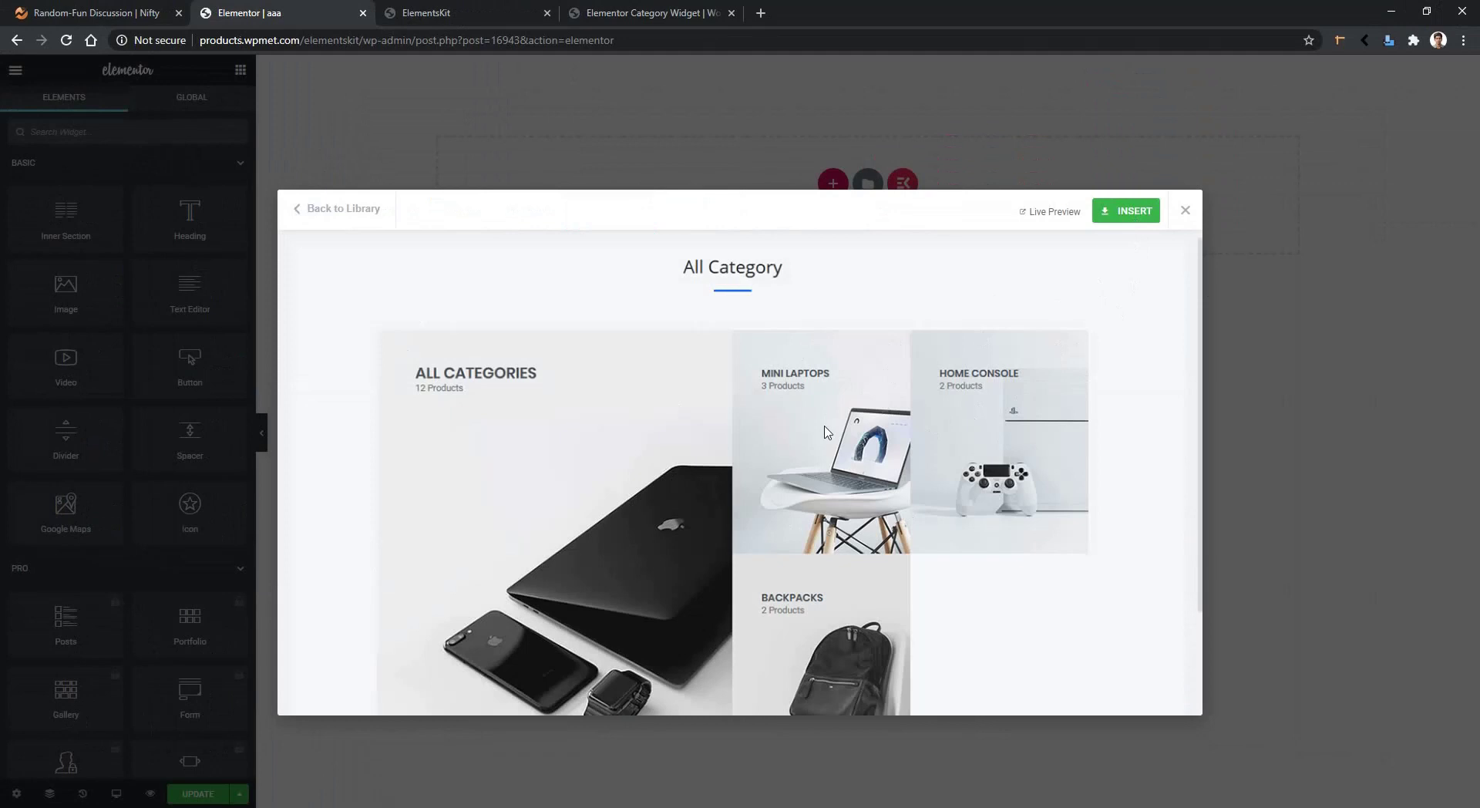
pyautogui.click(1130, 219)
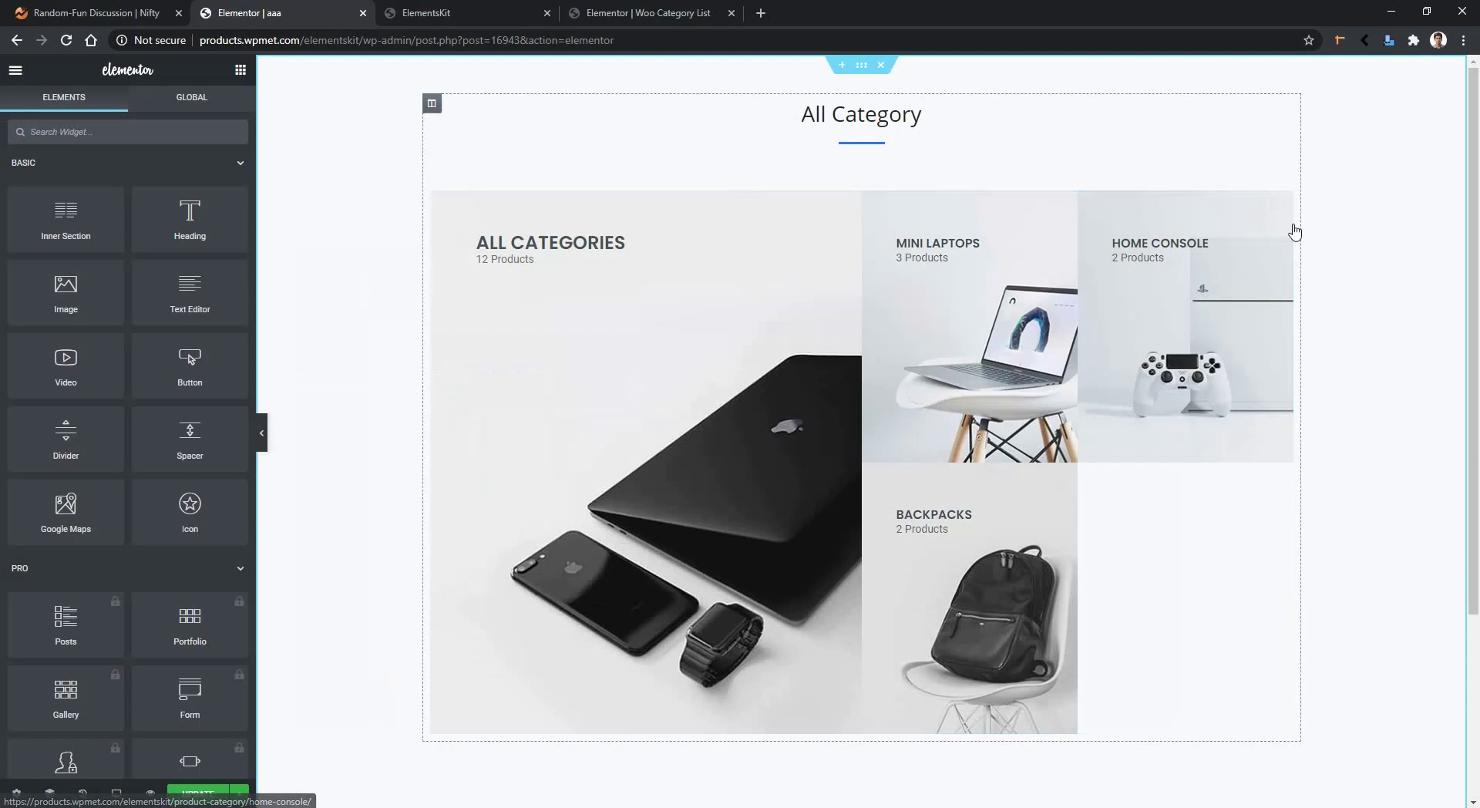
pyautogui.click(1282, 200)
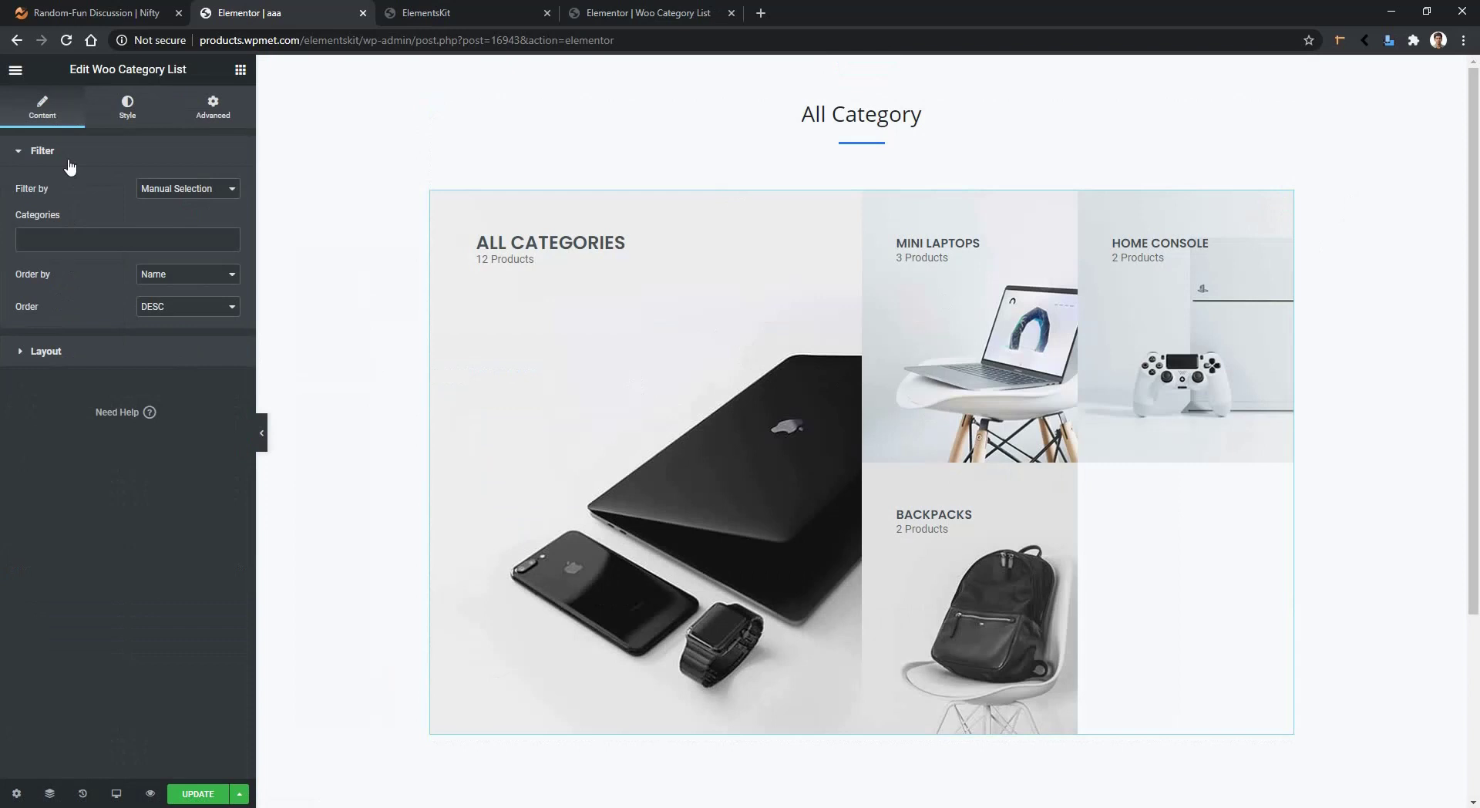
# - Review the preset's Layout and Filter settings, then switch to the localhost Elementor tab
pyautogui.click(86, 353)
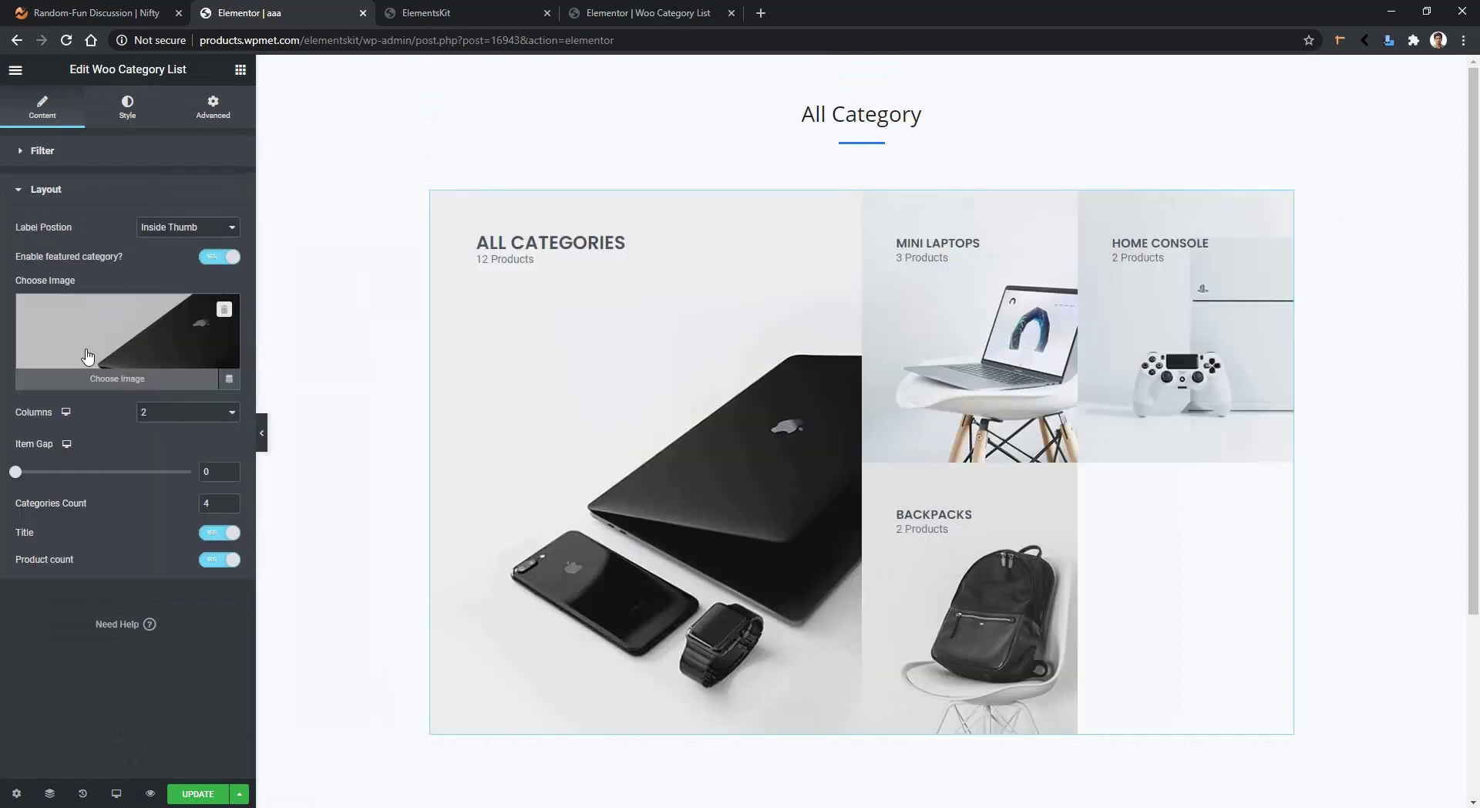
pyautogui.click(75, 155)
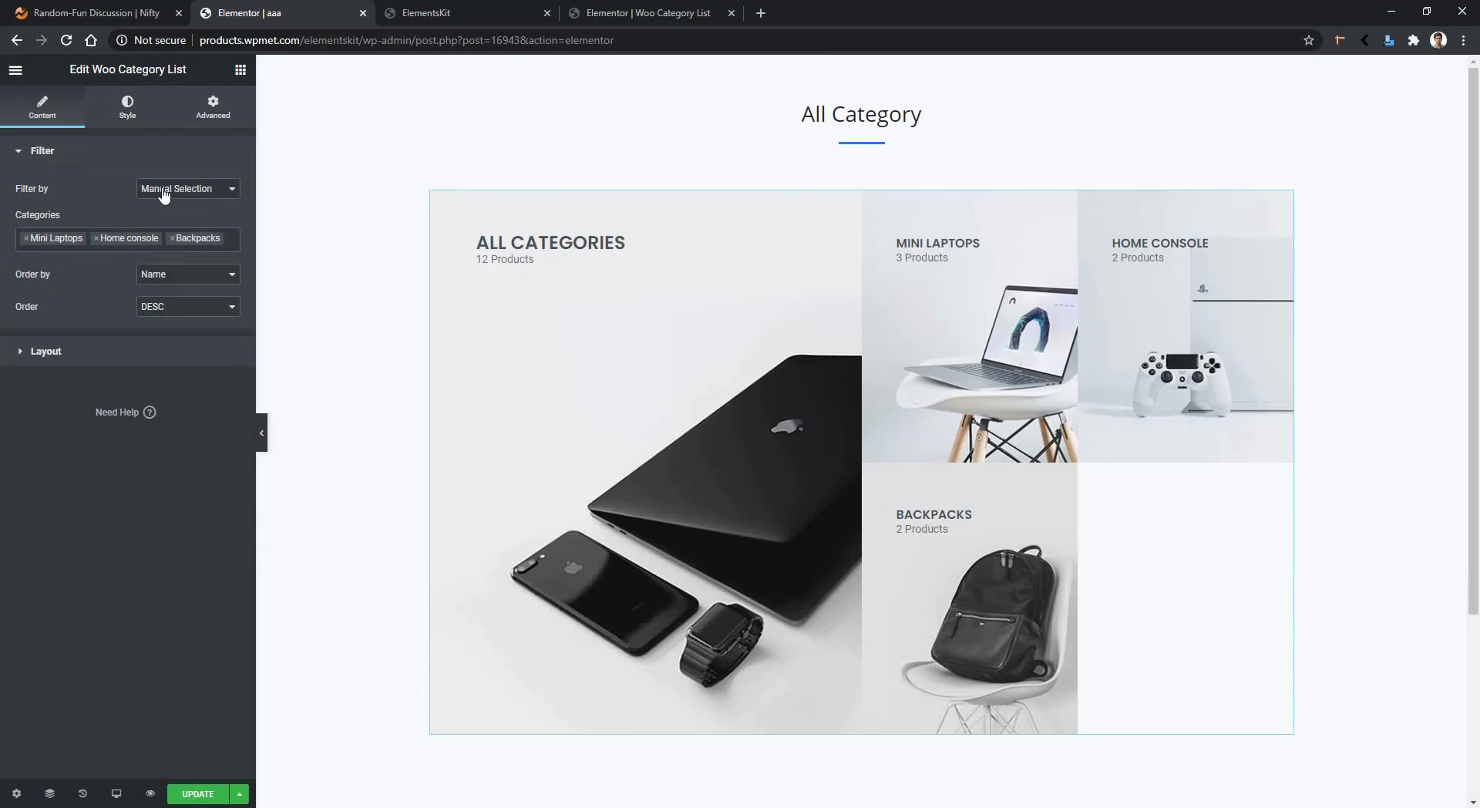
pyautogui.moveTo(881, 77)
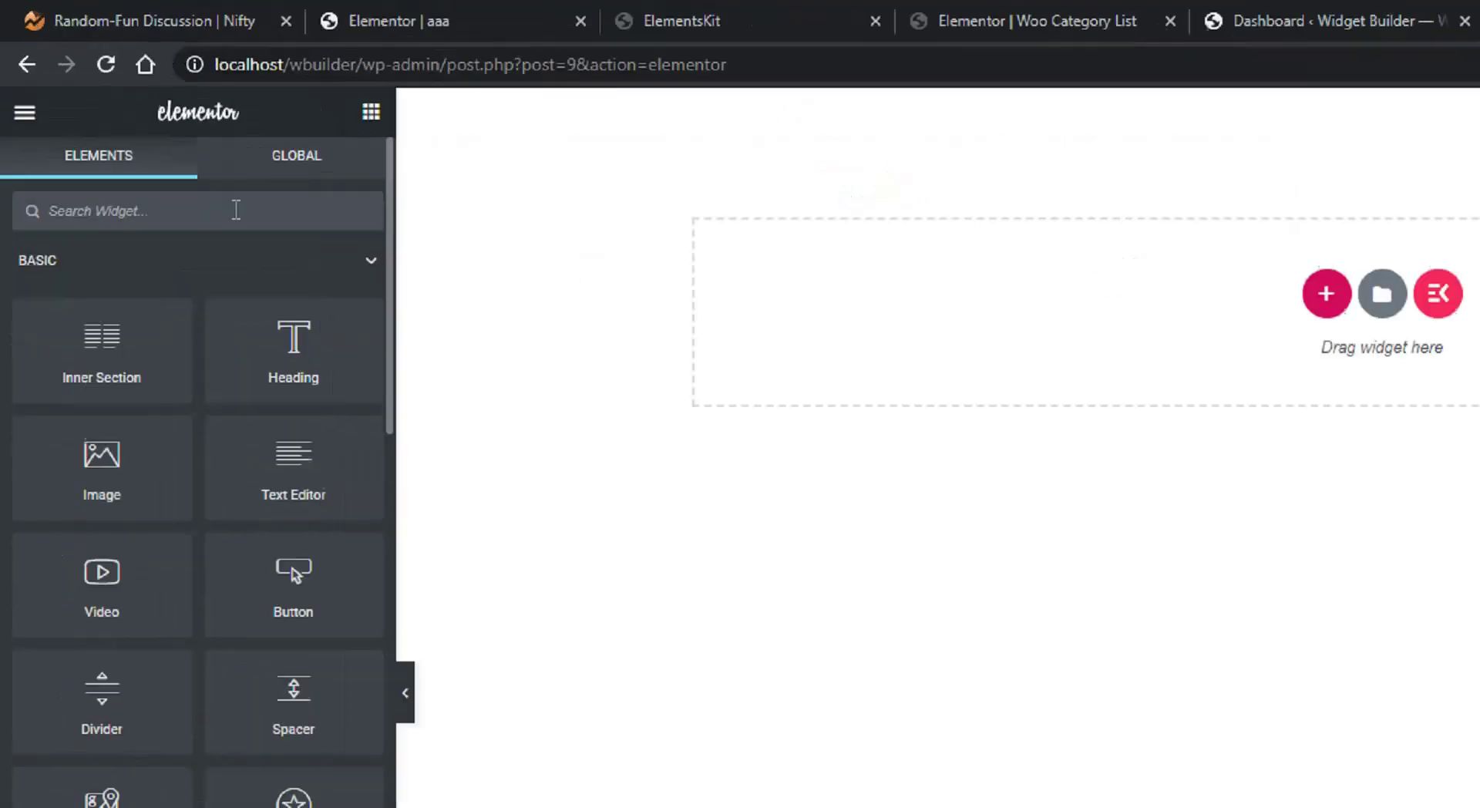
# - Search 'woo ca' and drag the Woo Category List widget onto the empty localhost page
pyautogui.click(295, 262)
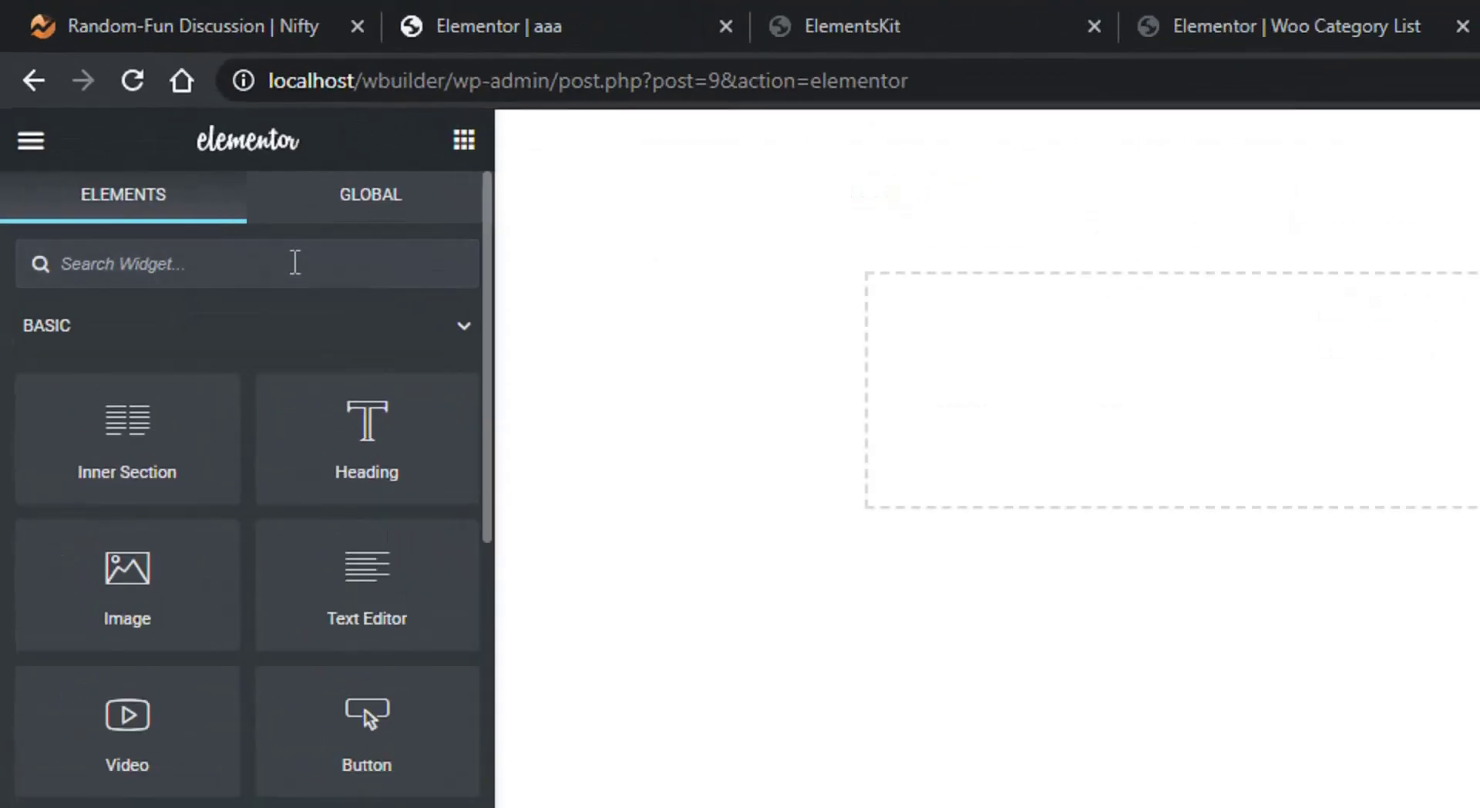
pyautogui.write('woo ca')
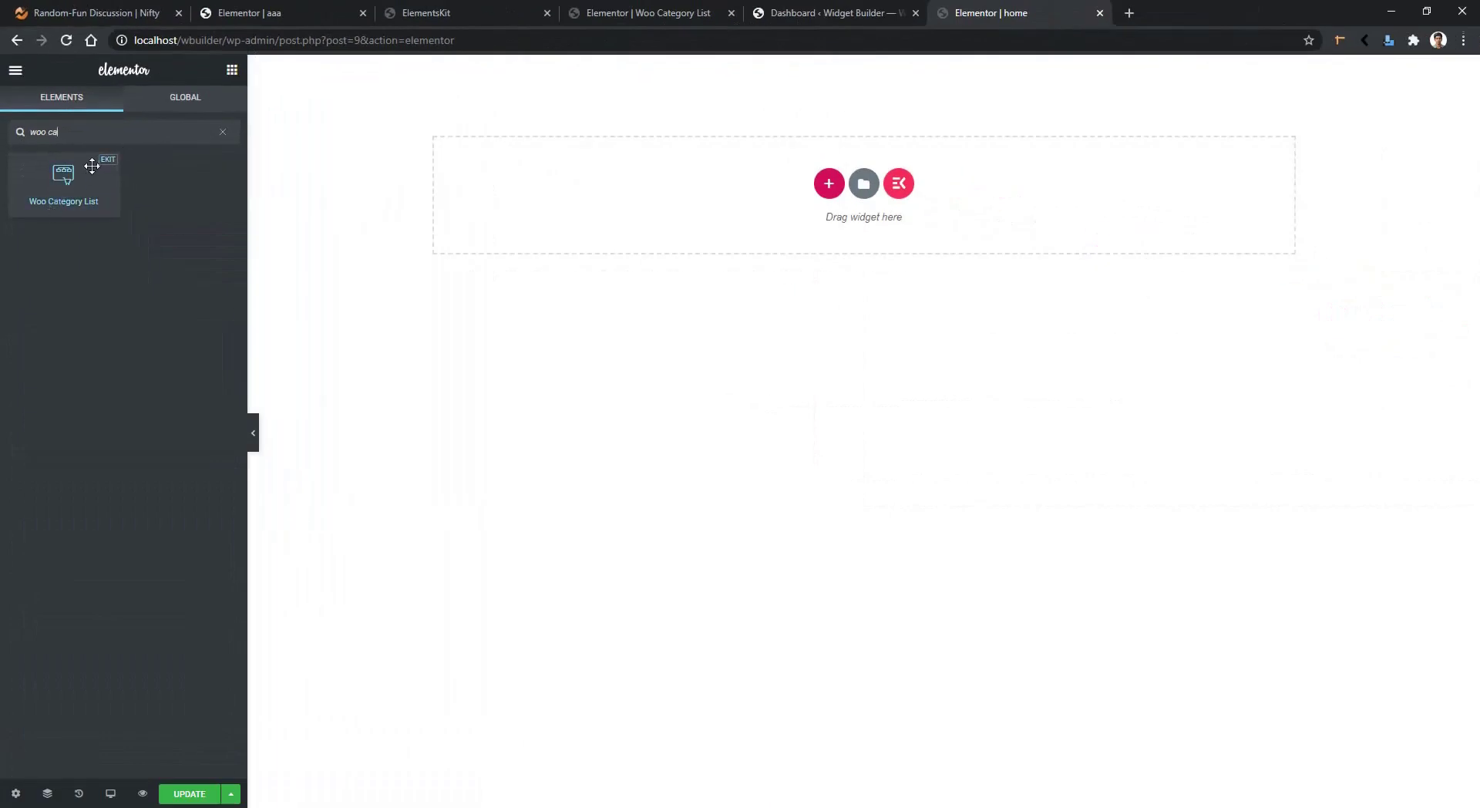
pyautogui.moveTo(52, 203); pyautogui.dragTo(798, 216)
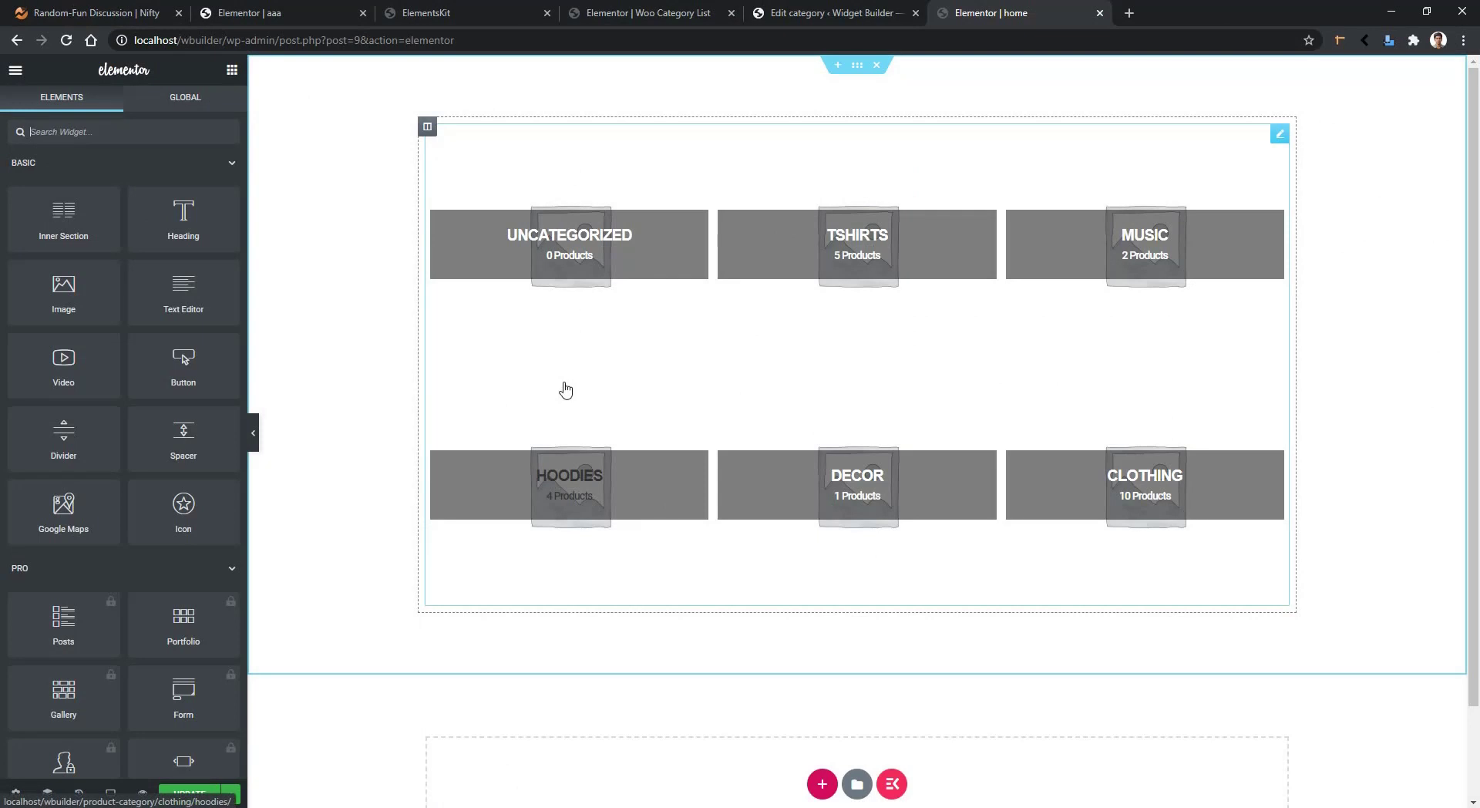
# - Open the Clothing product category for editing in the WordPress dashboard
pyautogui.click(825, 6)
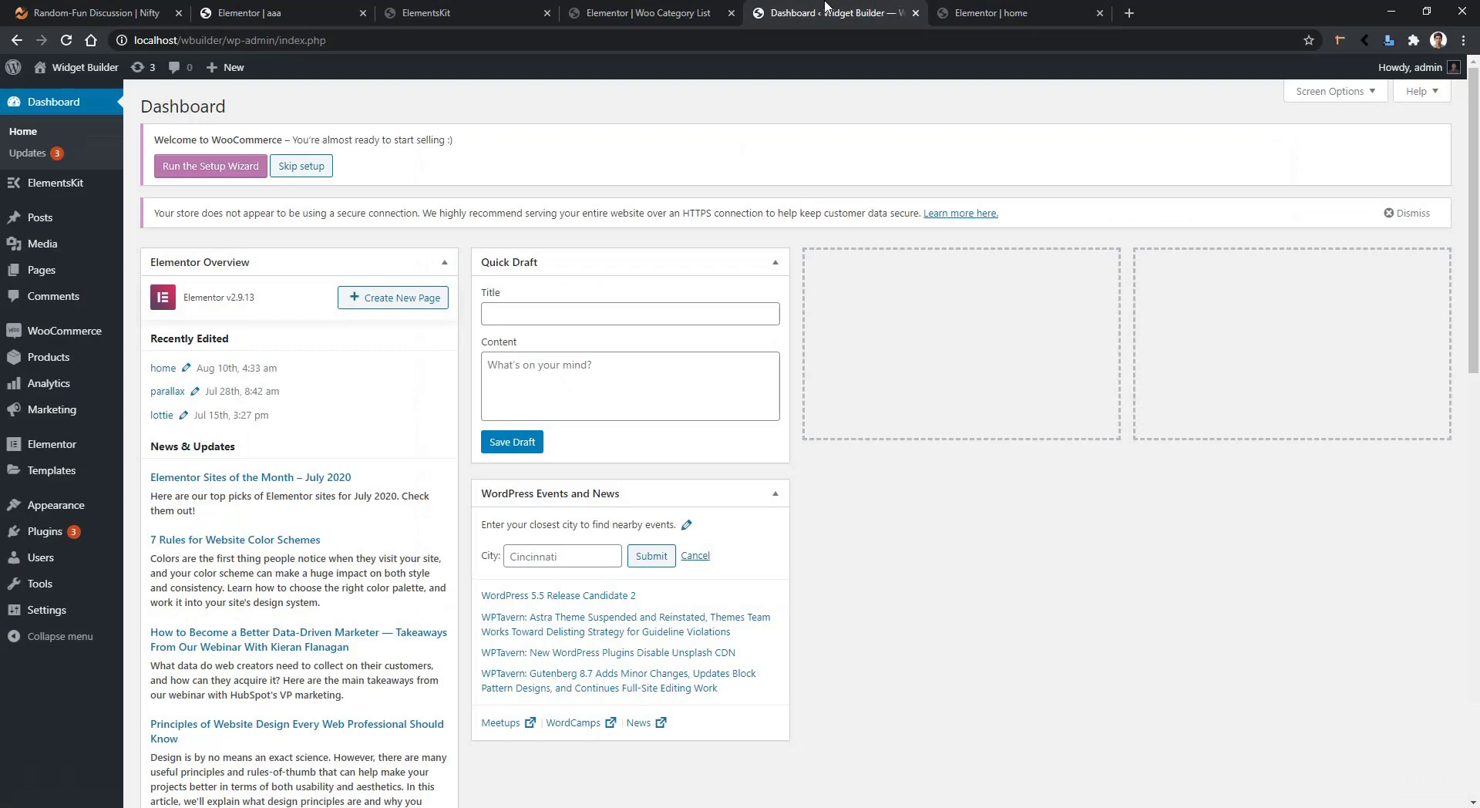
pyautogui.moveTo(54, 332)
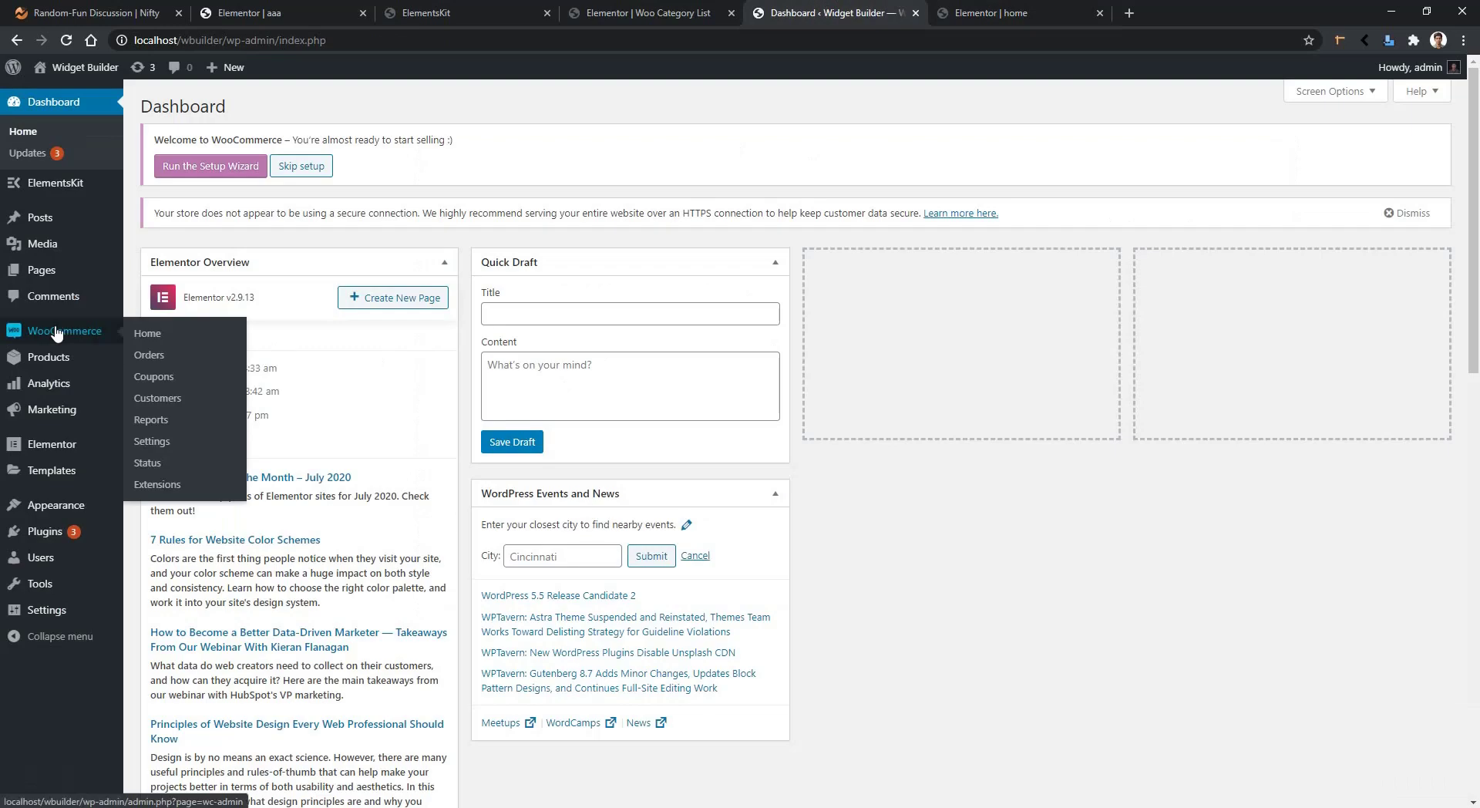
pyautogui.moveTo(52, 362)
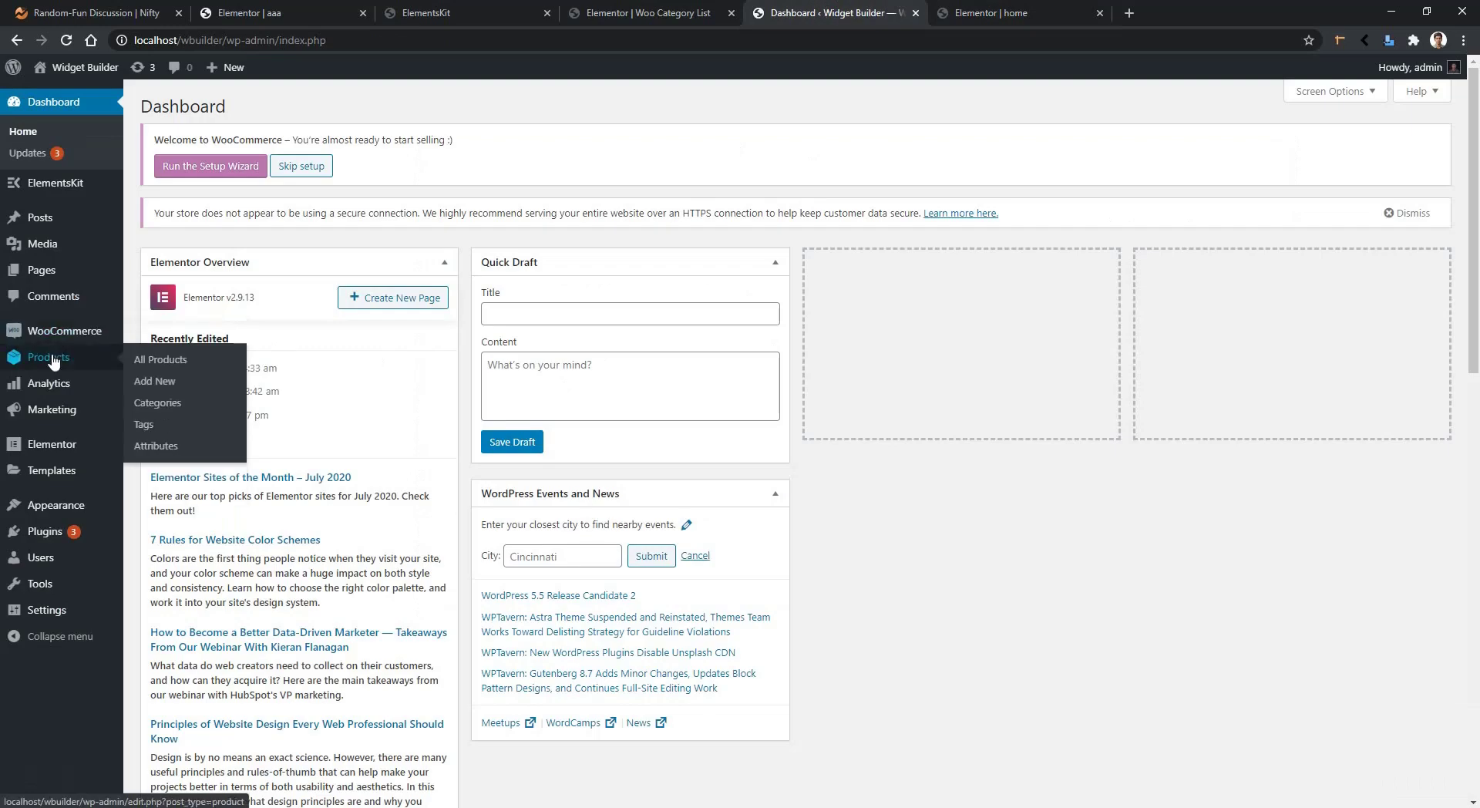
pyautogui.click(152, 411)
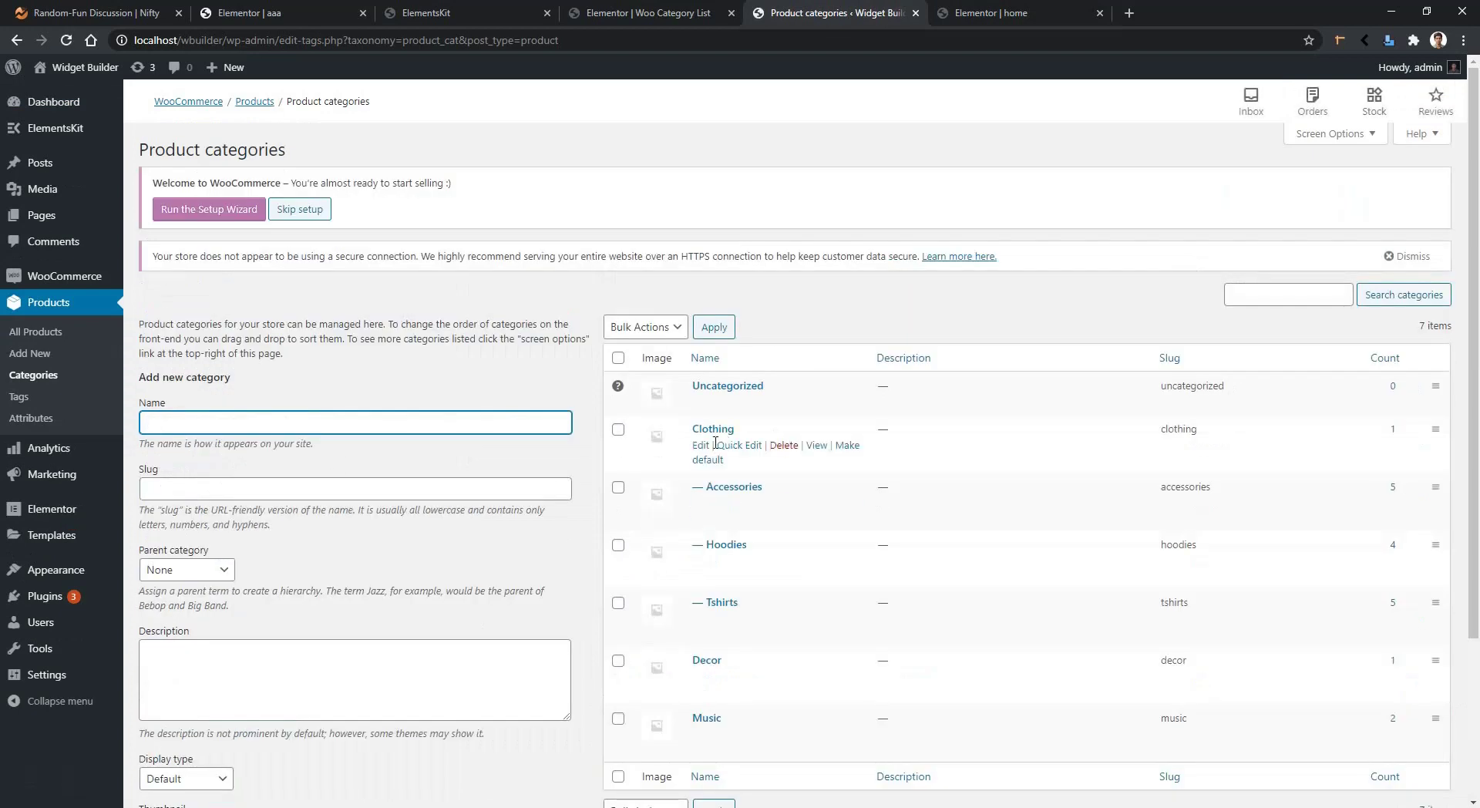
pyautogui.click(702, 446)
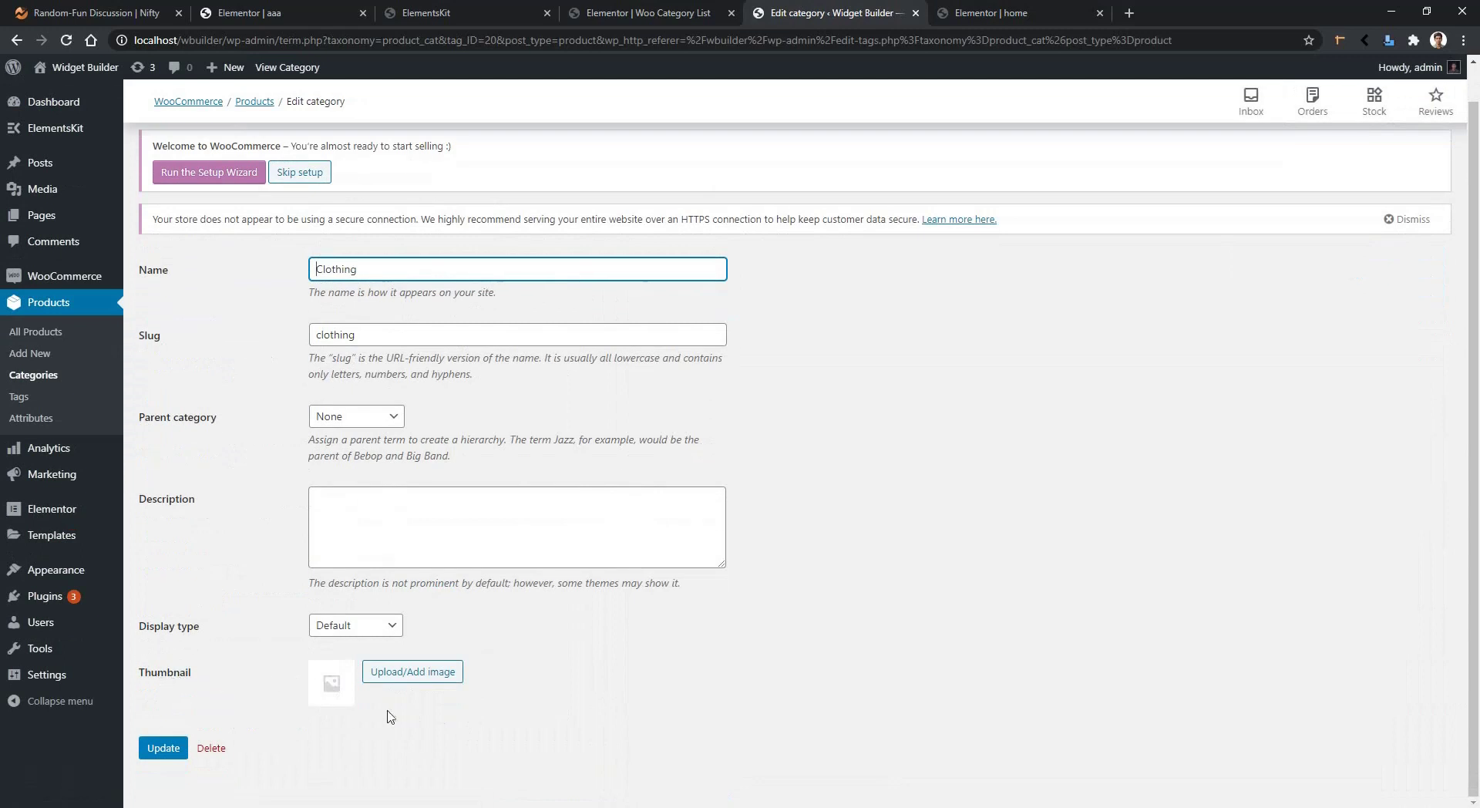
# - Set the green hoodie as Clothing's thumbnail and update the category
pyautogui.click(398, 677)
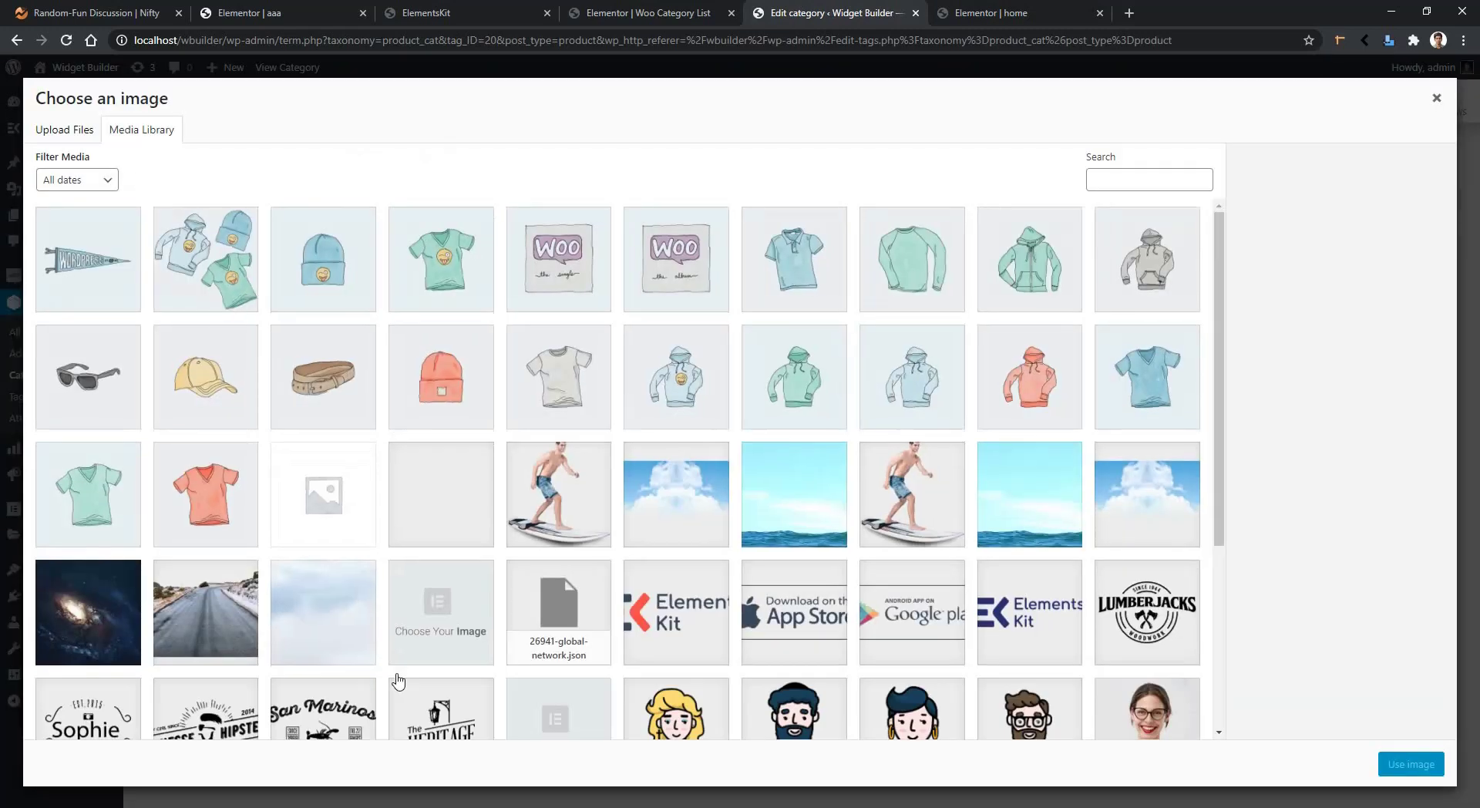
pyautogui.click(830, 388)
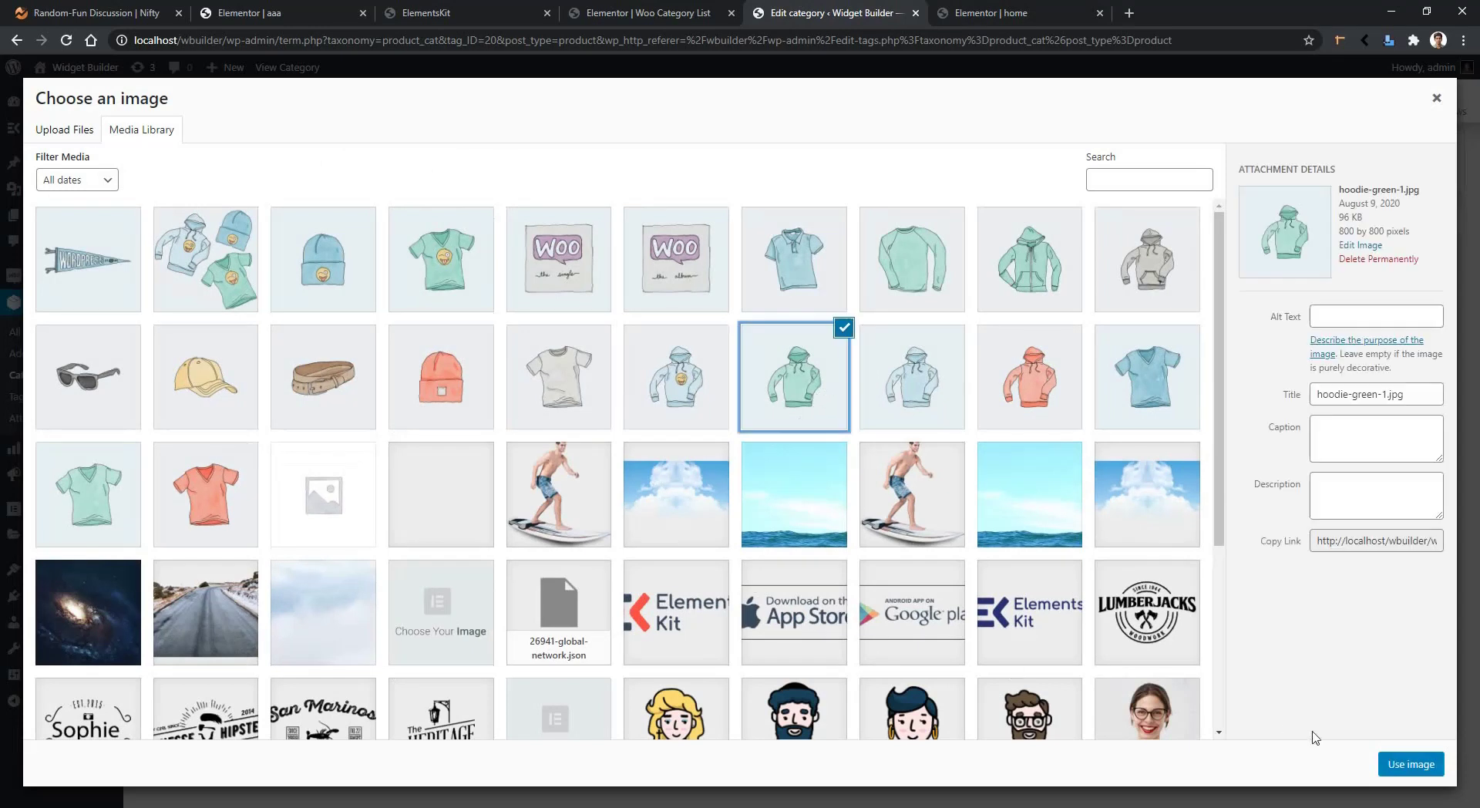
pyautogui.click(1408, 764)
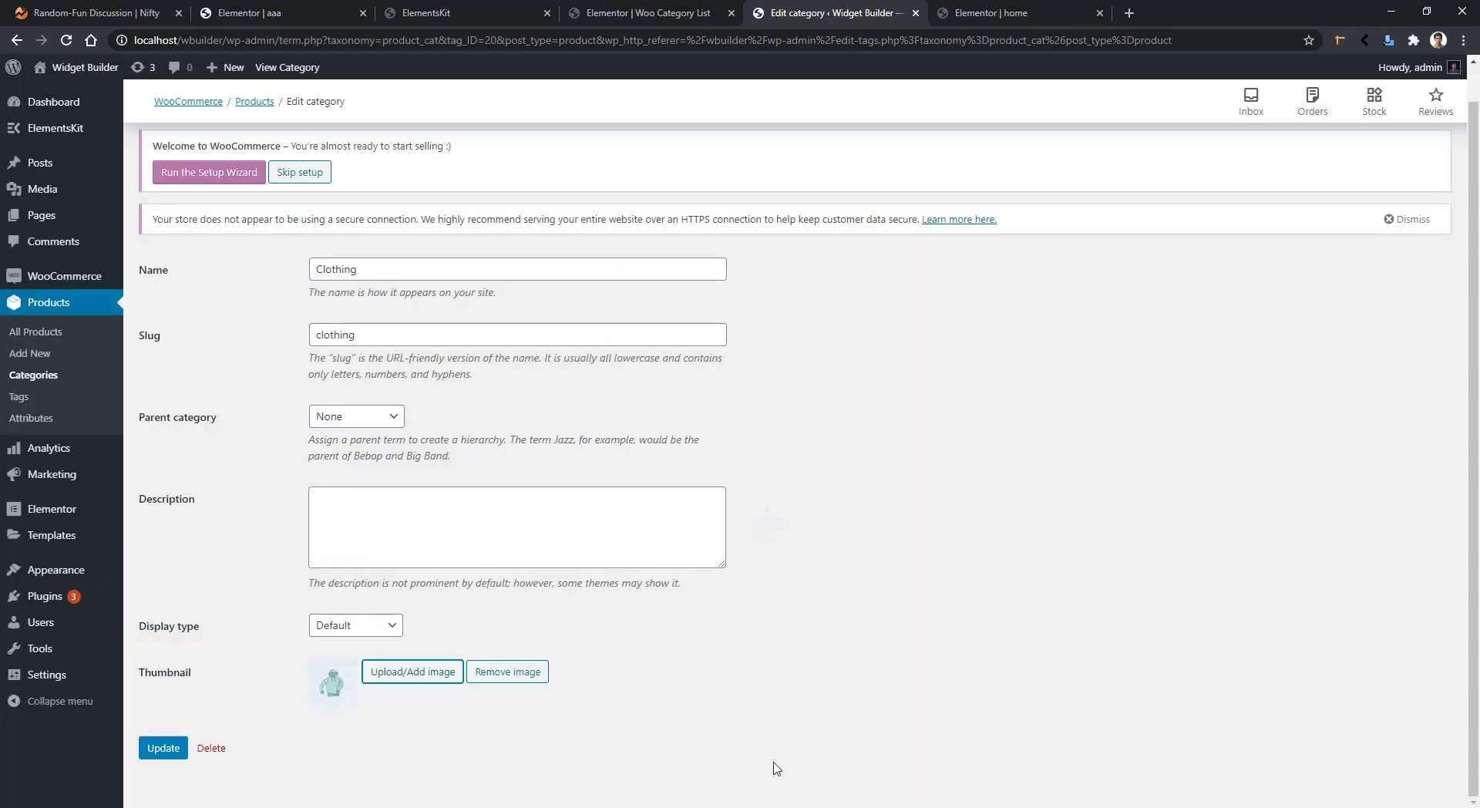
pyautogui.click(164, 748)
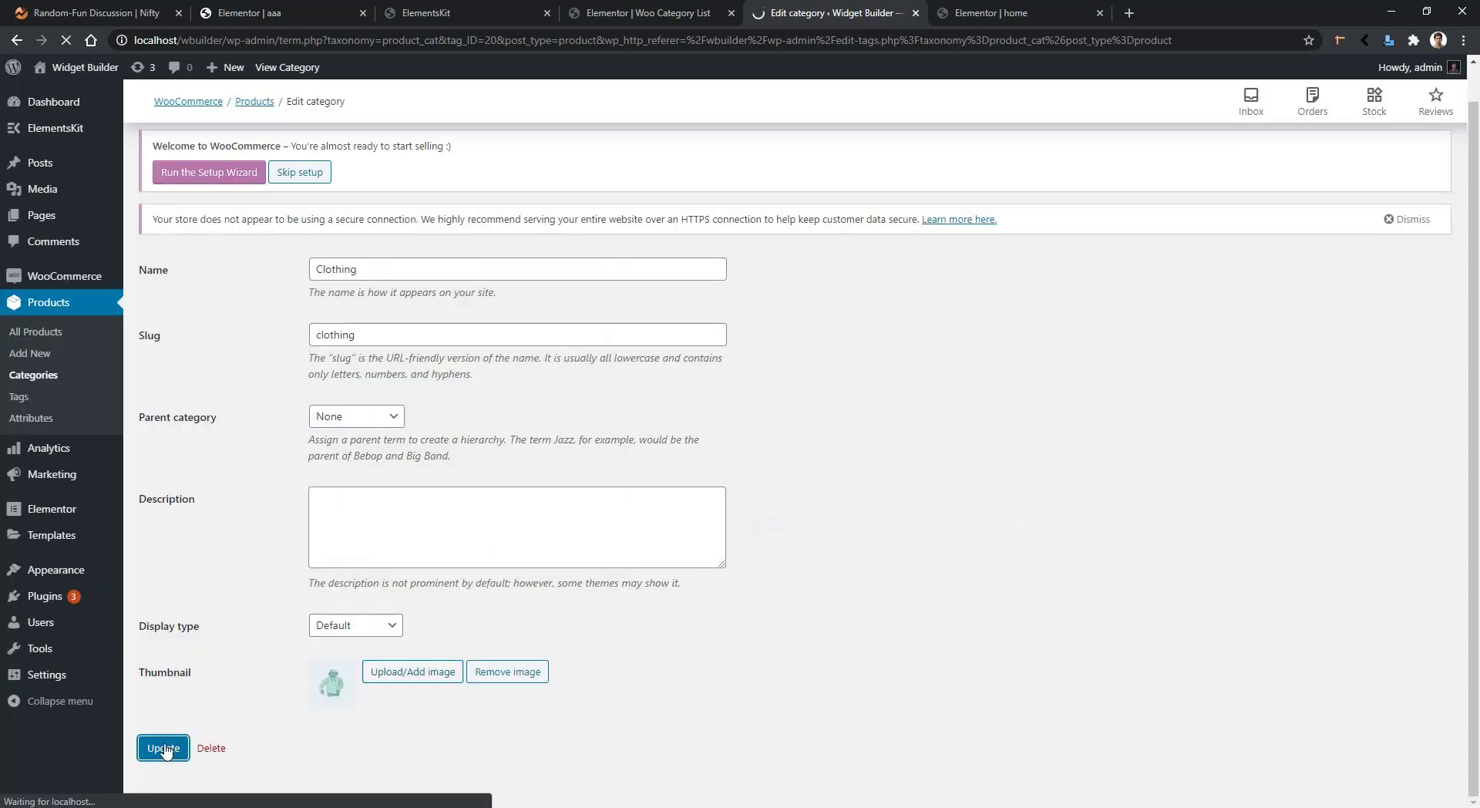
# - Reload the Elementor editor so Clothing shows the hoodie, then edit the Woo Category List widget
pyautogui.click(994, 9)
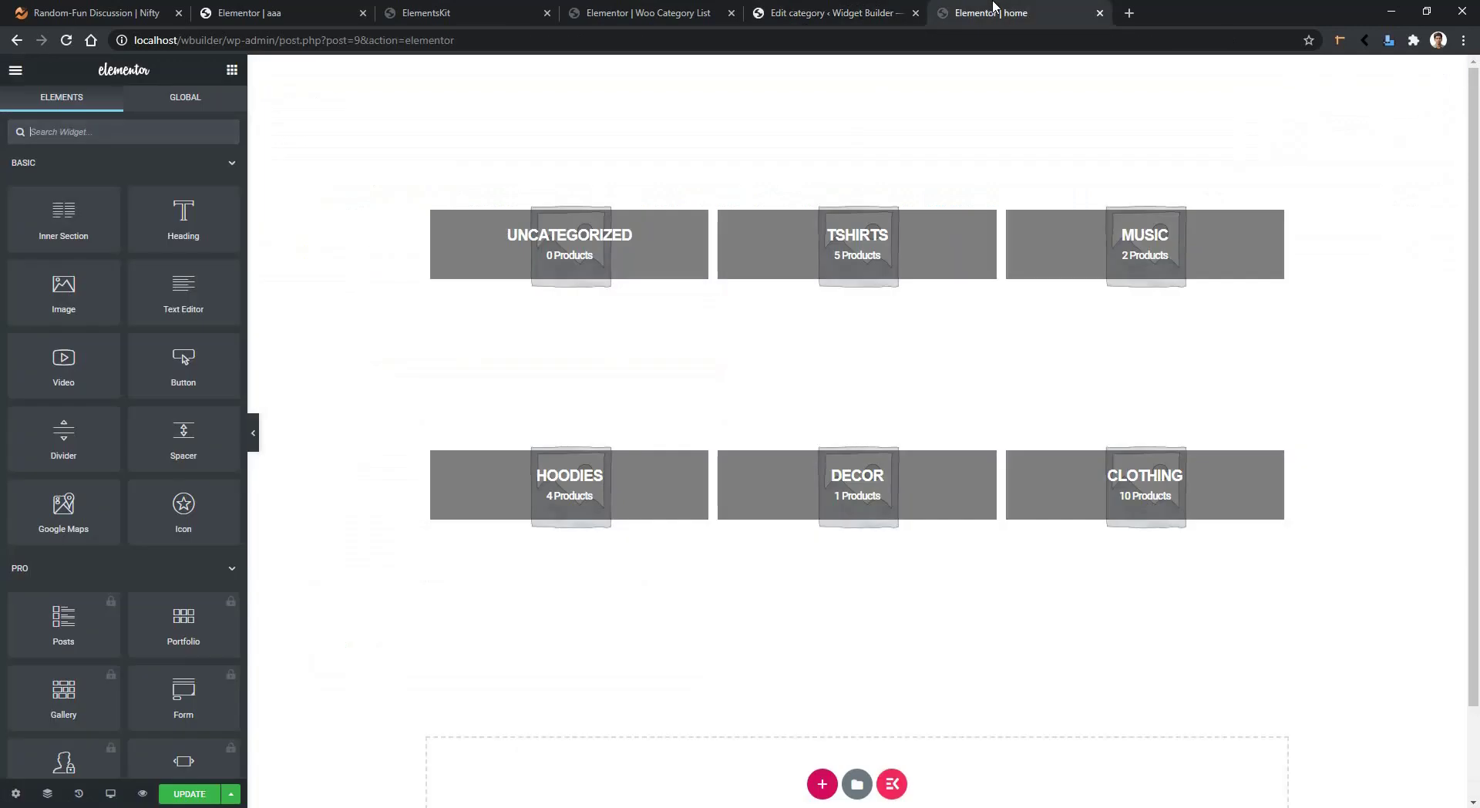
pyautogui.click(67, 44)
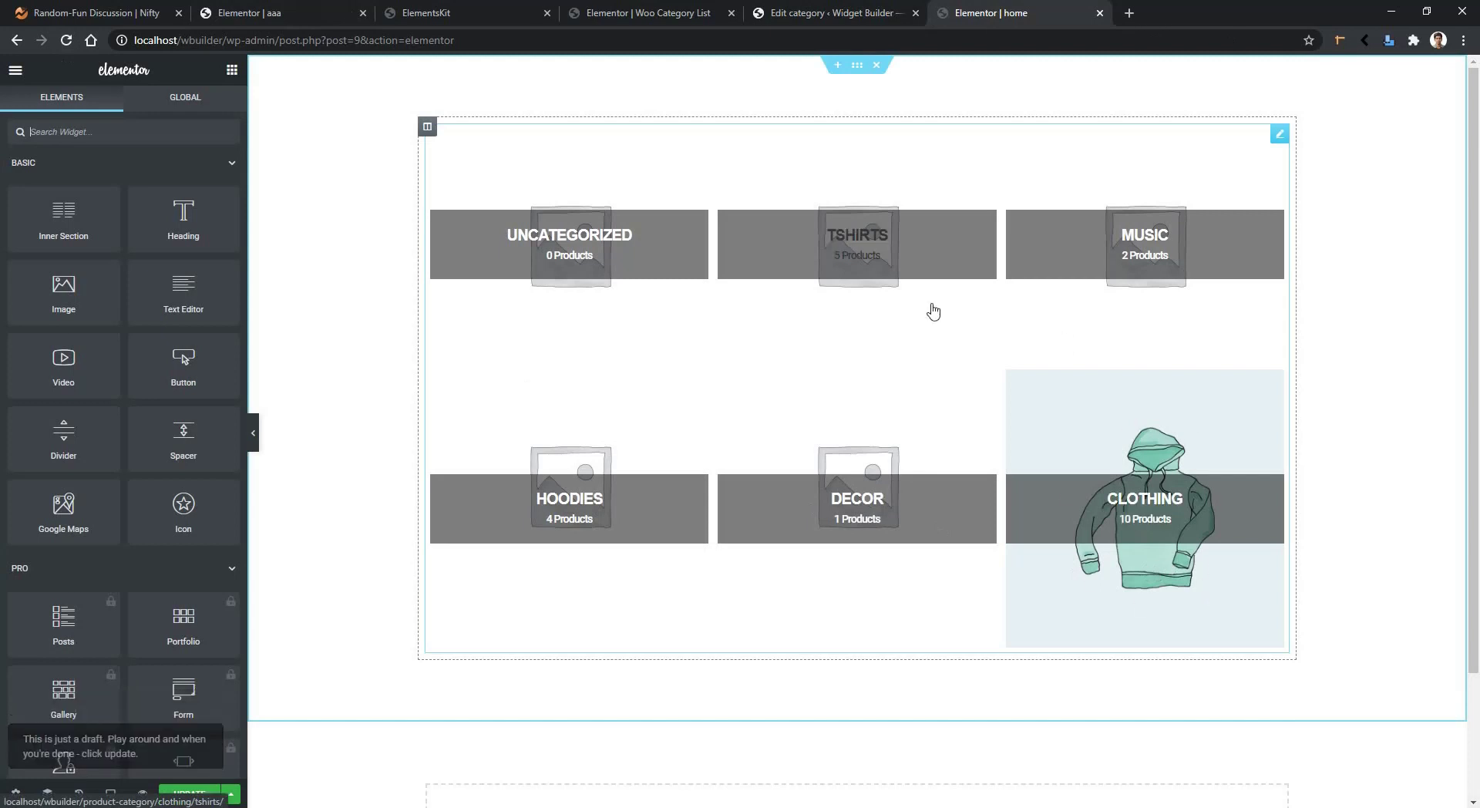
pyautogui.click(1279, 134)
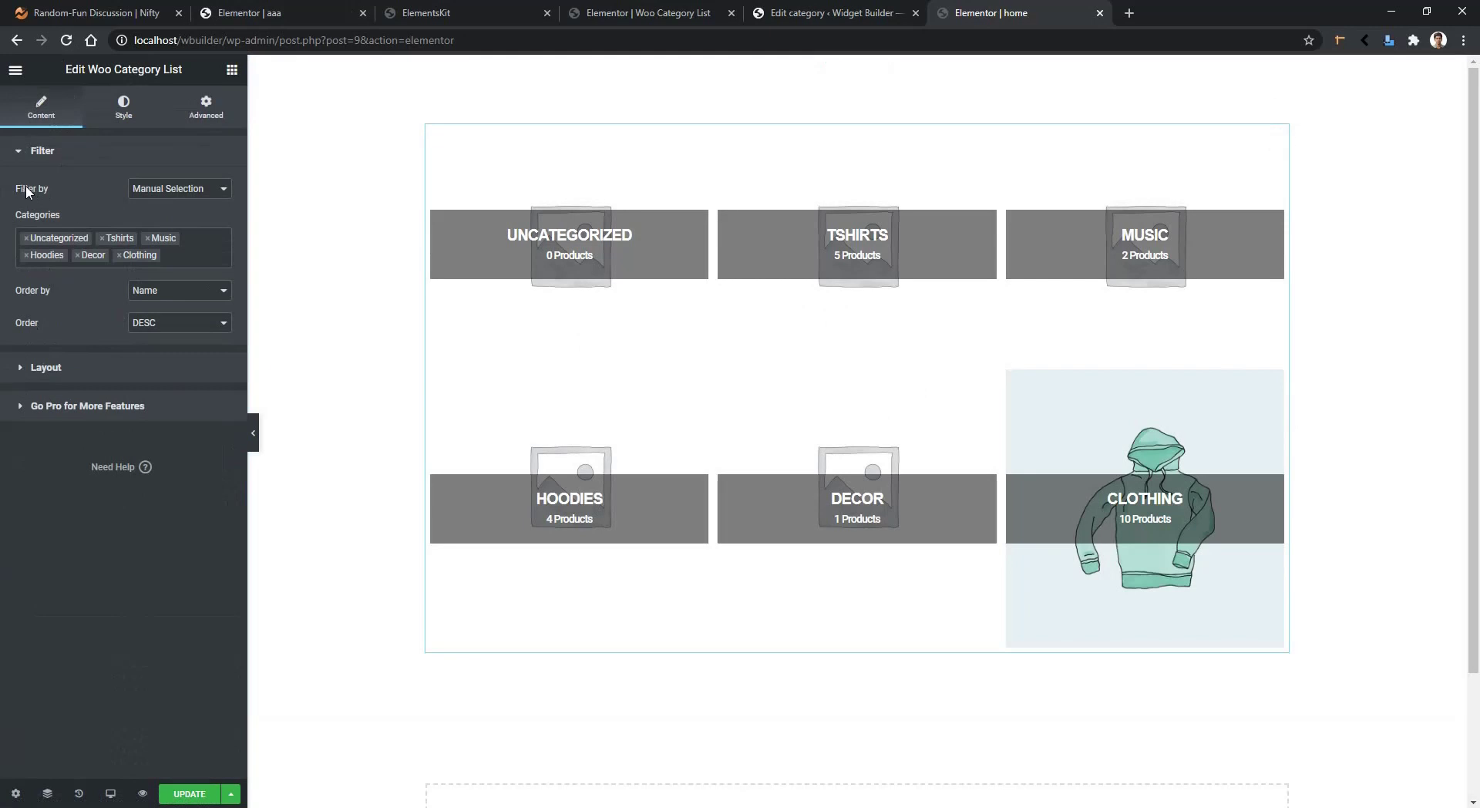
# - Try Filter by All, then set Filter by back to Manual Selection
pyautogui.click(166, 193)
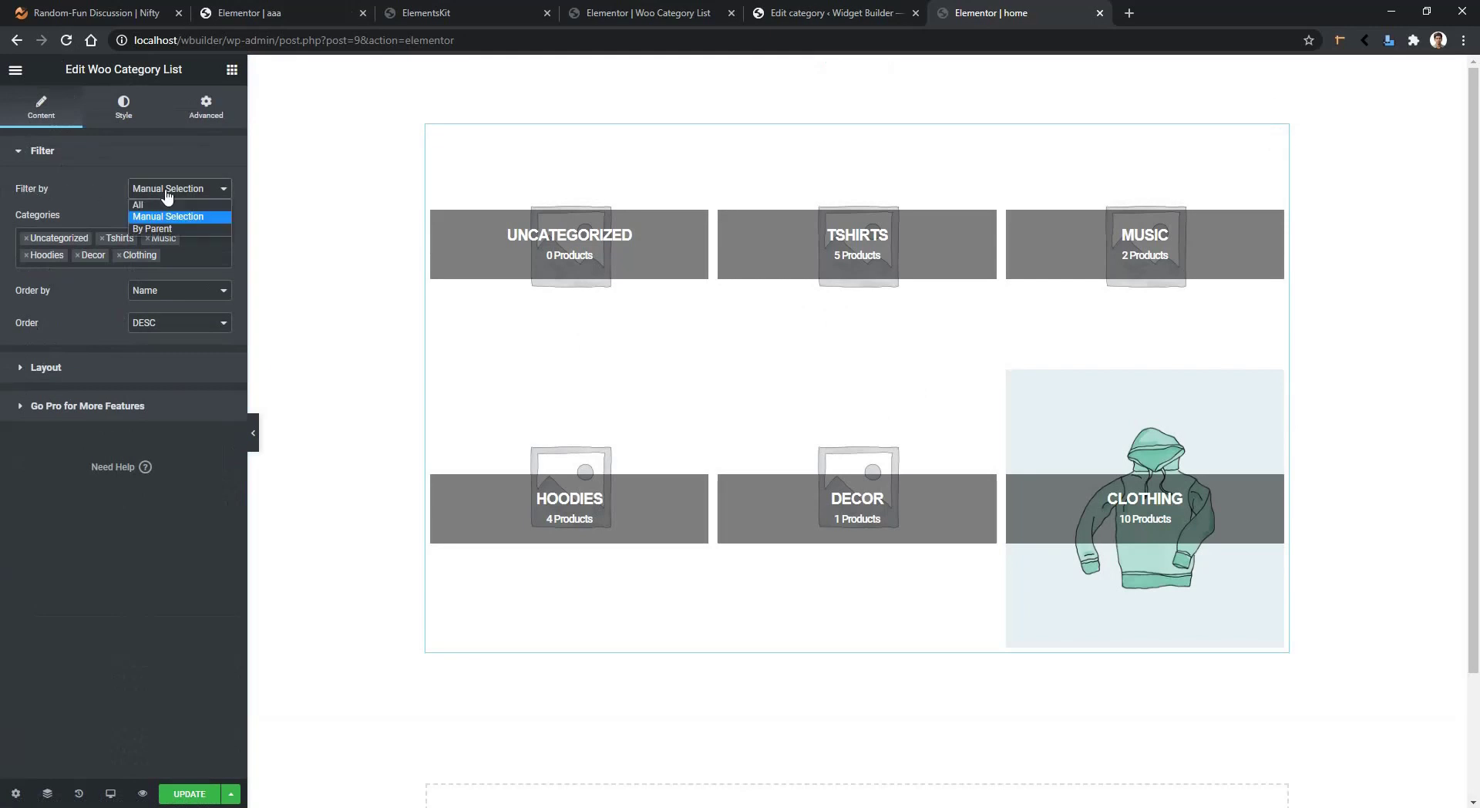
pyautogui.click(164, 203)
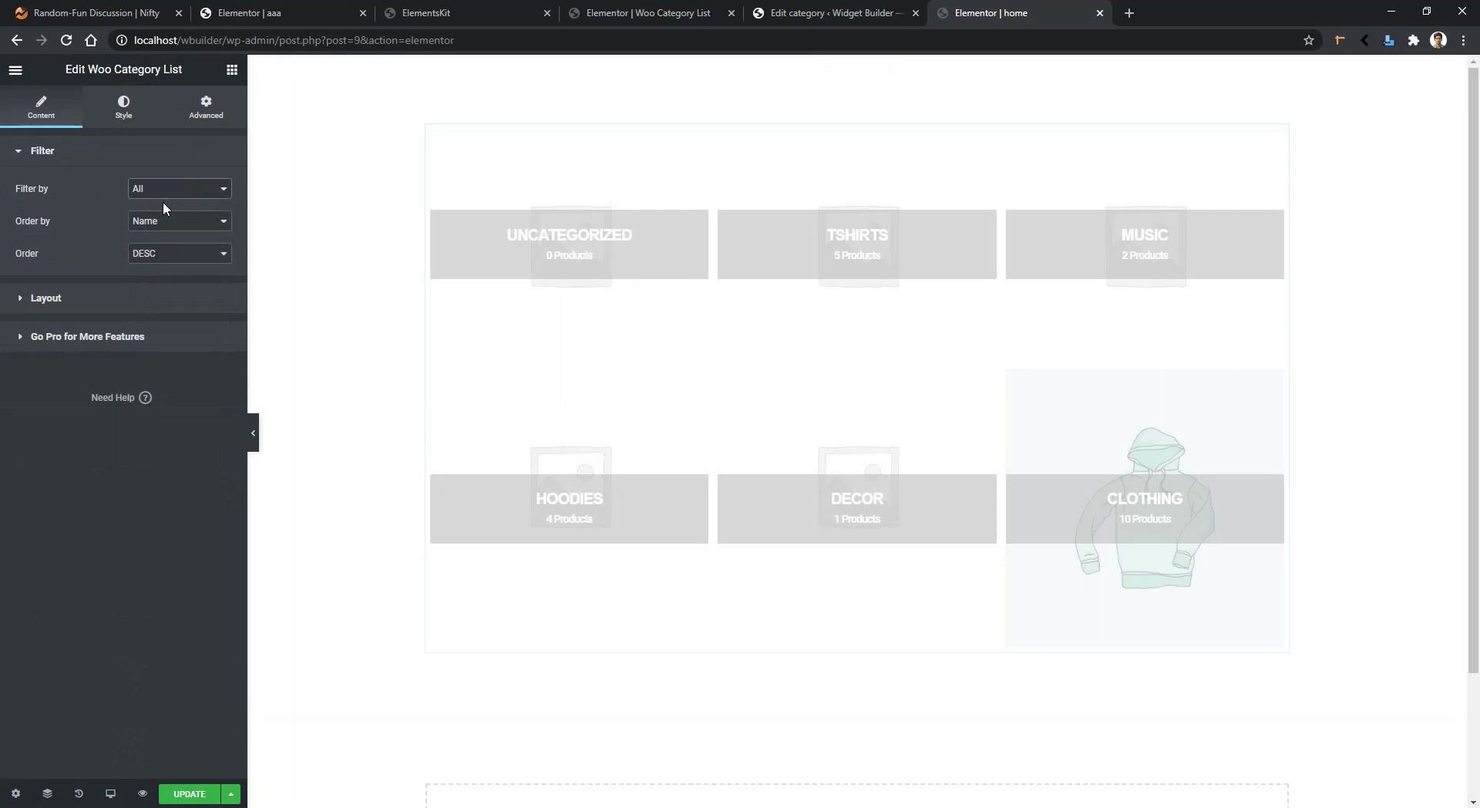
pyautogui.scroll(-3, 738, 595)
pyautogui.scroll(2, 738, 605)
pyautogui.click(155, 188)
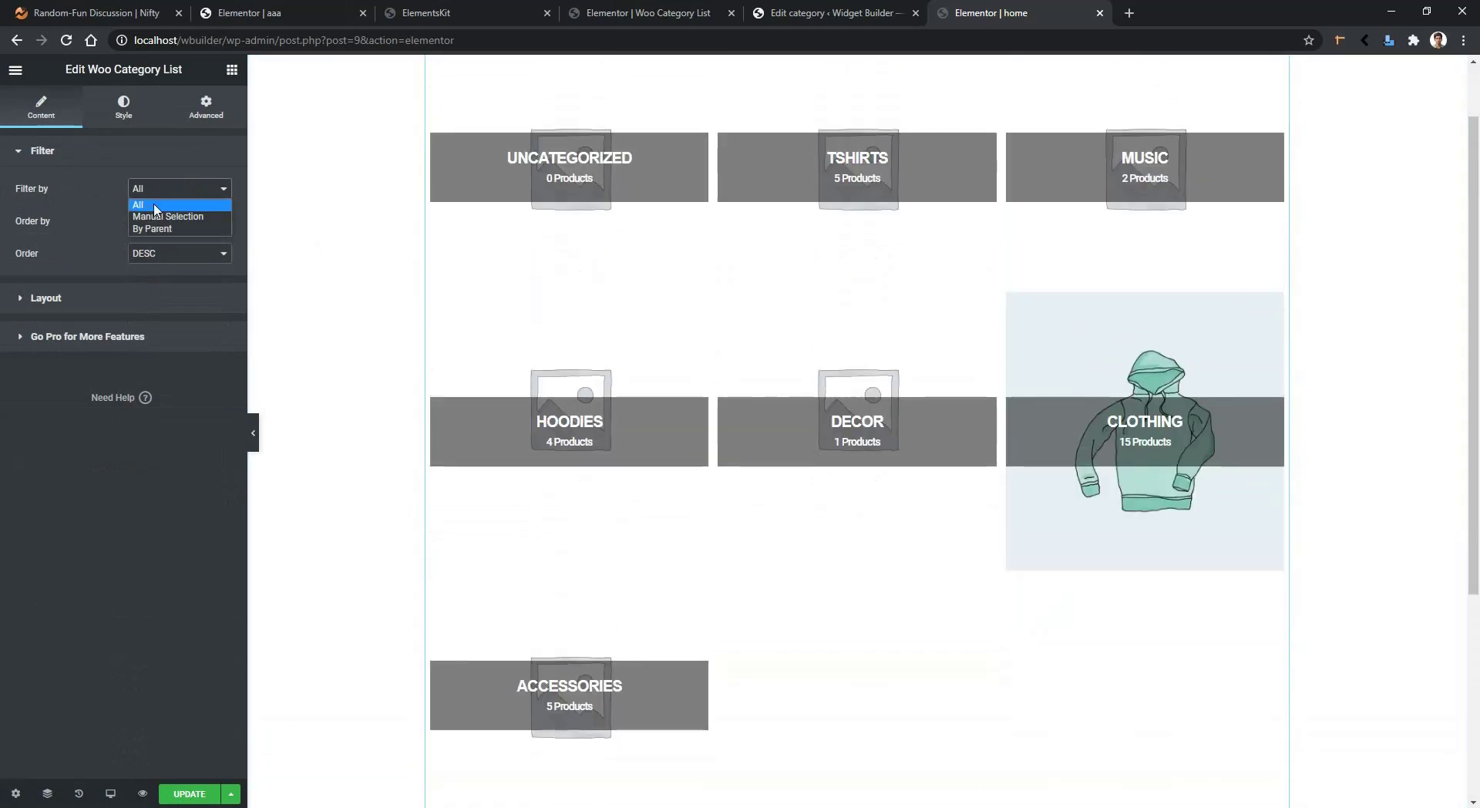
pyautogui.click(156, 214)
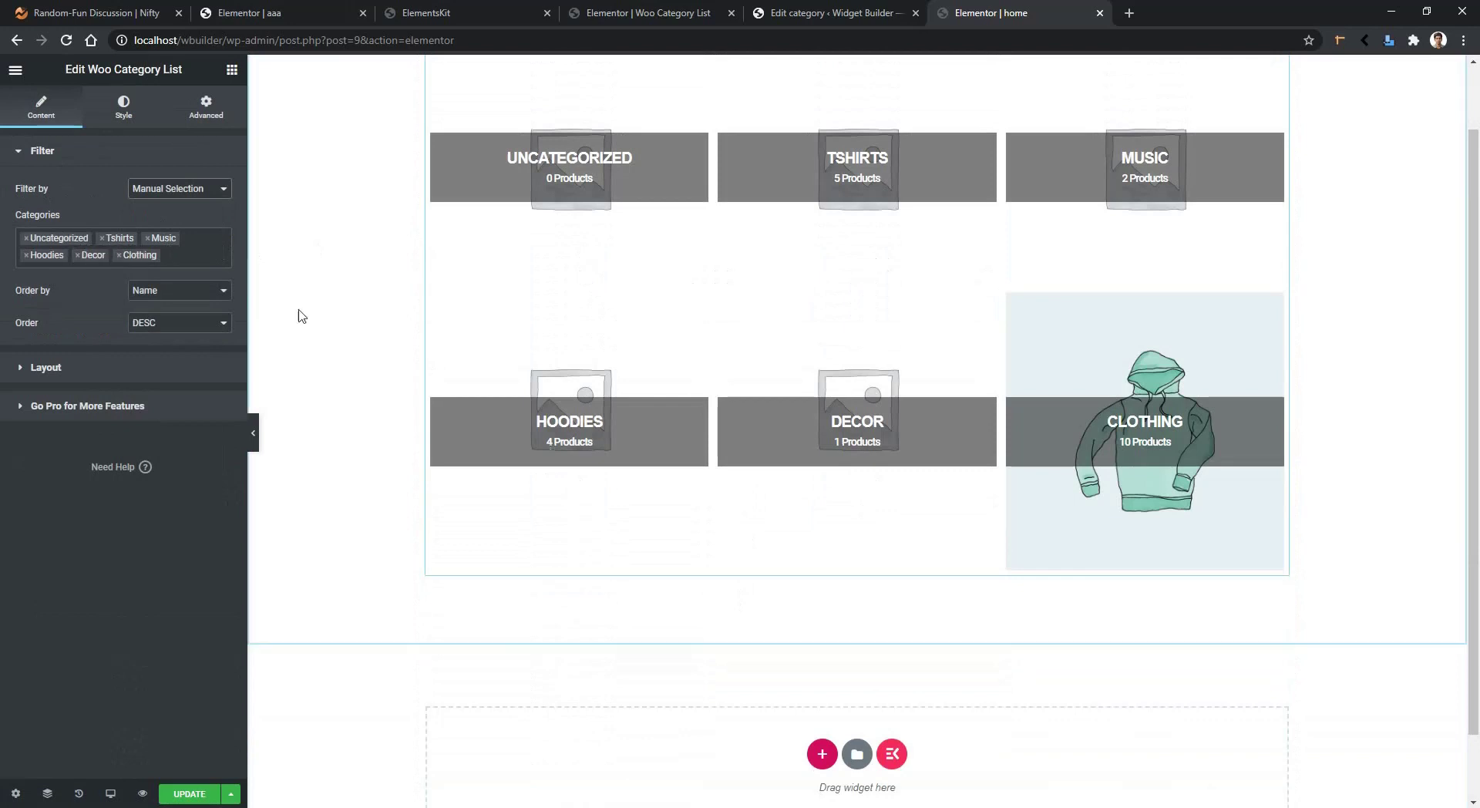
# - Remove Uncategorized and filter By Parent Clothing, leaving Tshirts, Hoodies and Accessories
pyautogui.click(25, 240)
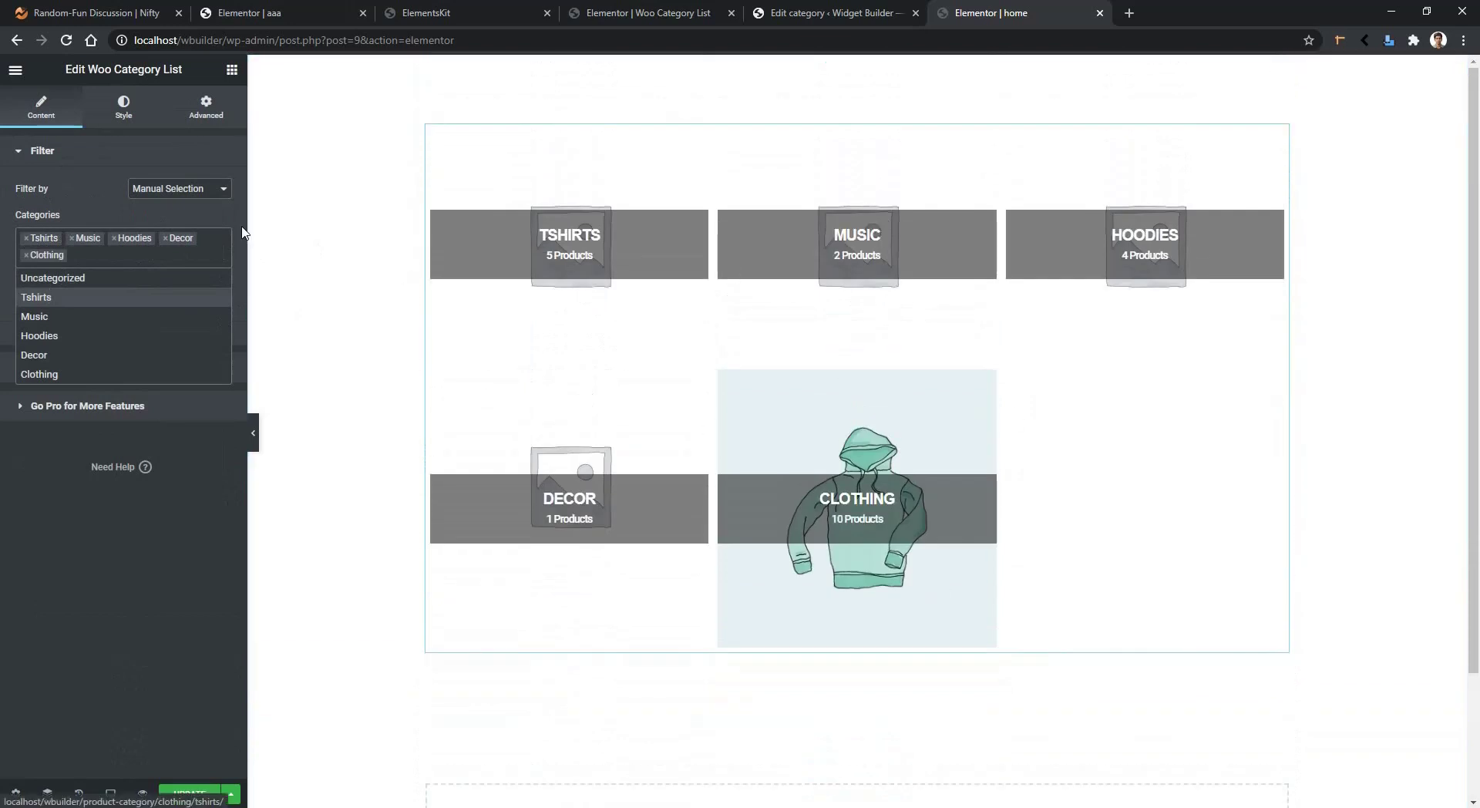
pyautogui.click(182, 191)
pyautogui.click(182, 192)
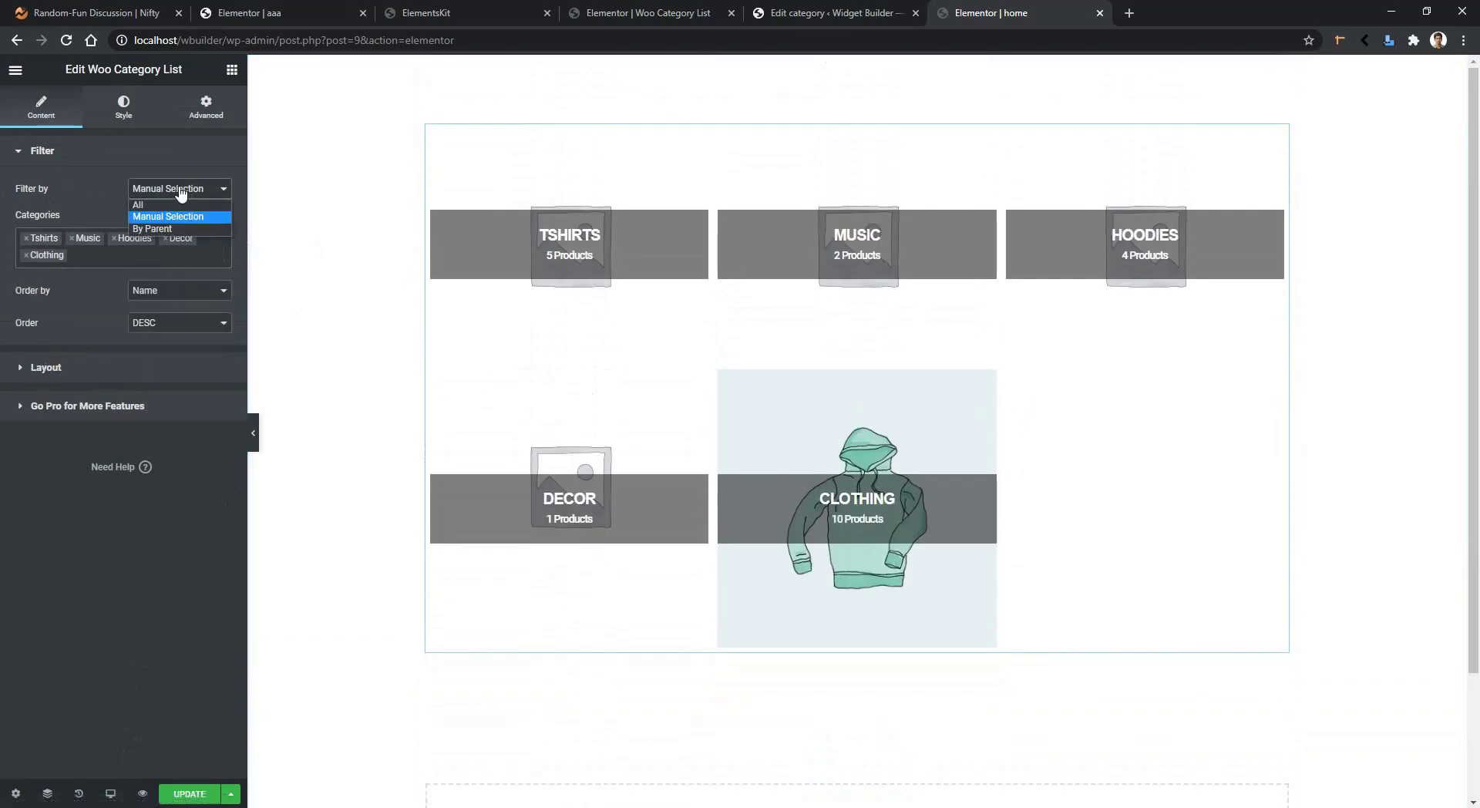
pyautogui.click(164, 229)
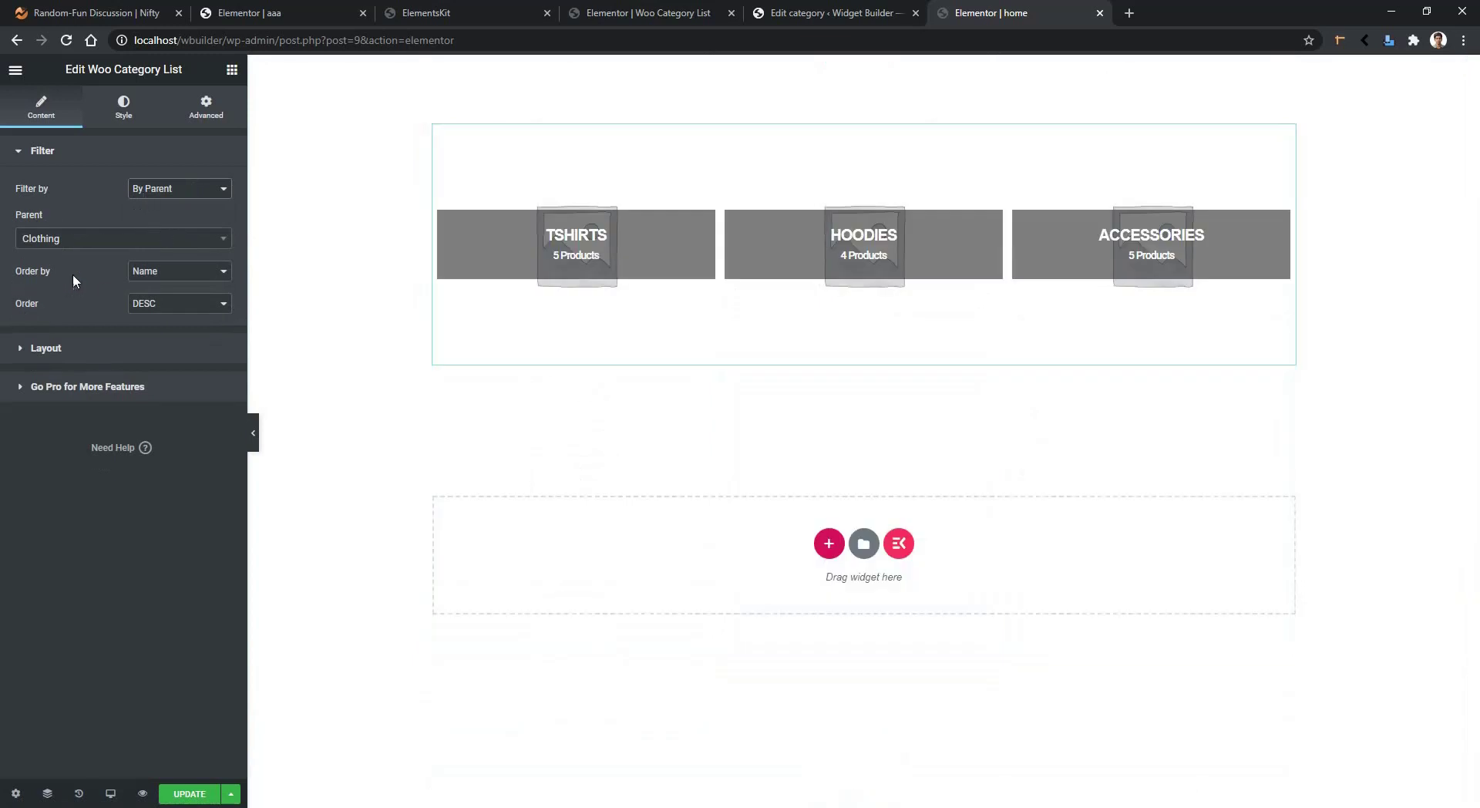
# - Set Order by to Count and Order to ASC: Hoodies (4), Tshirts (5), Accessories (5)
pyautogui.click(180, 279)
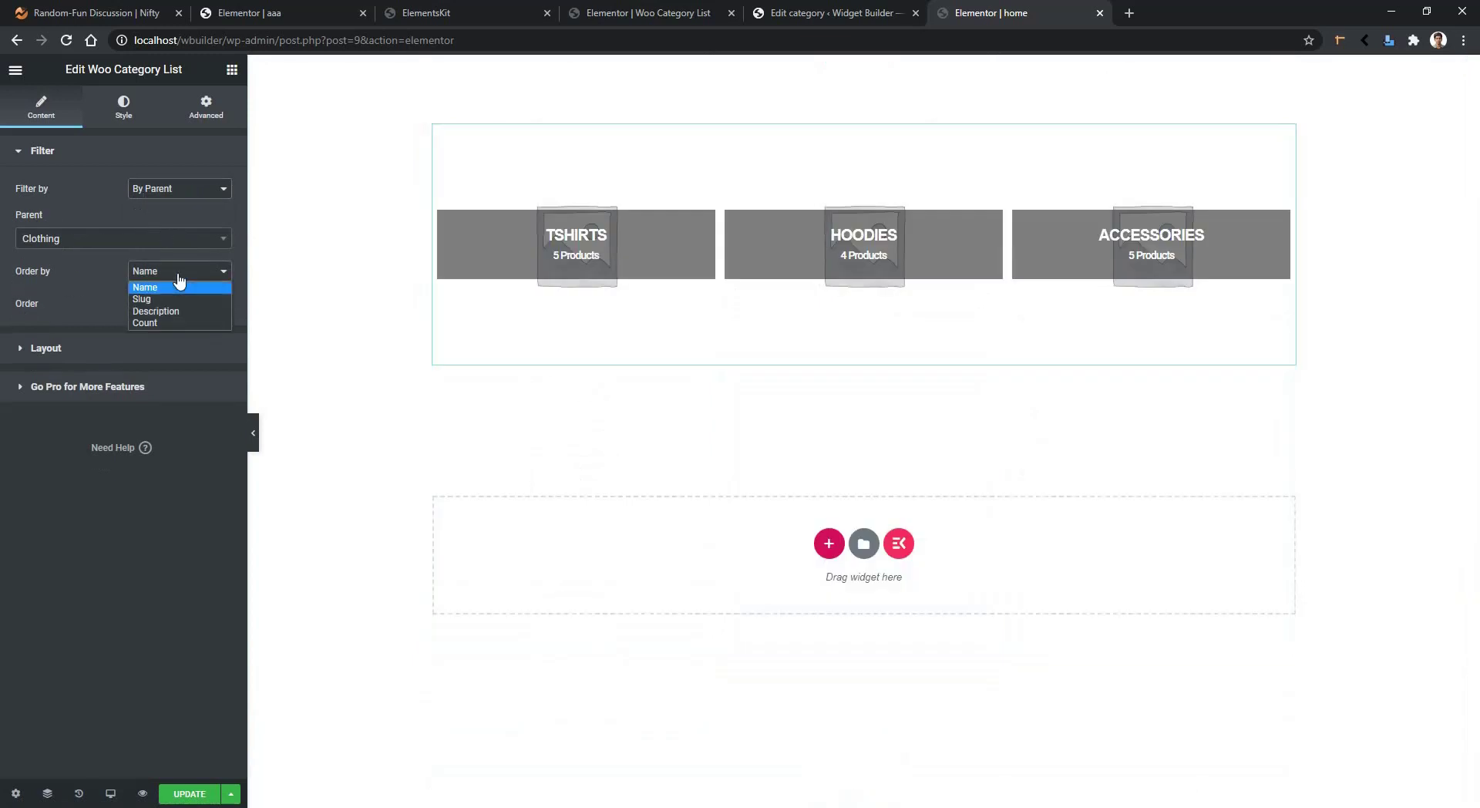
pyautogui.click(158, 323)
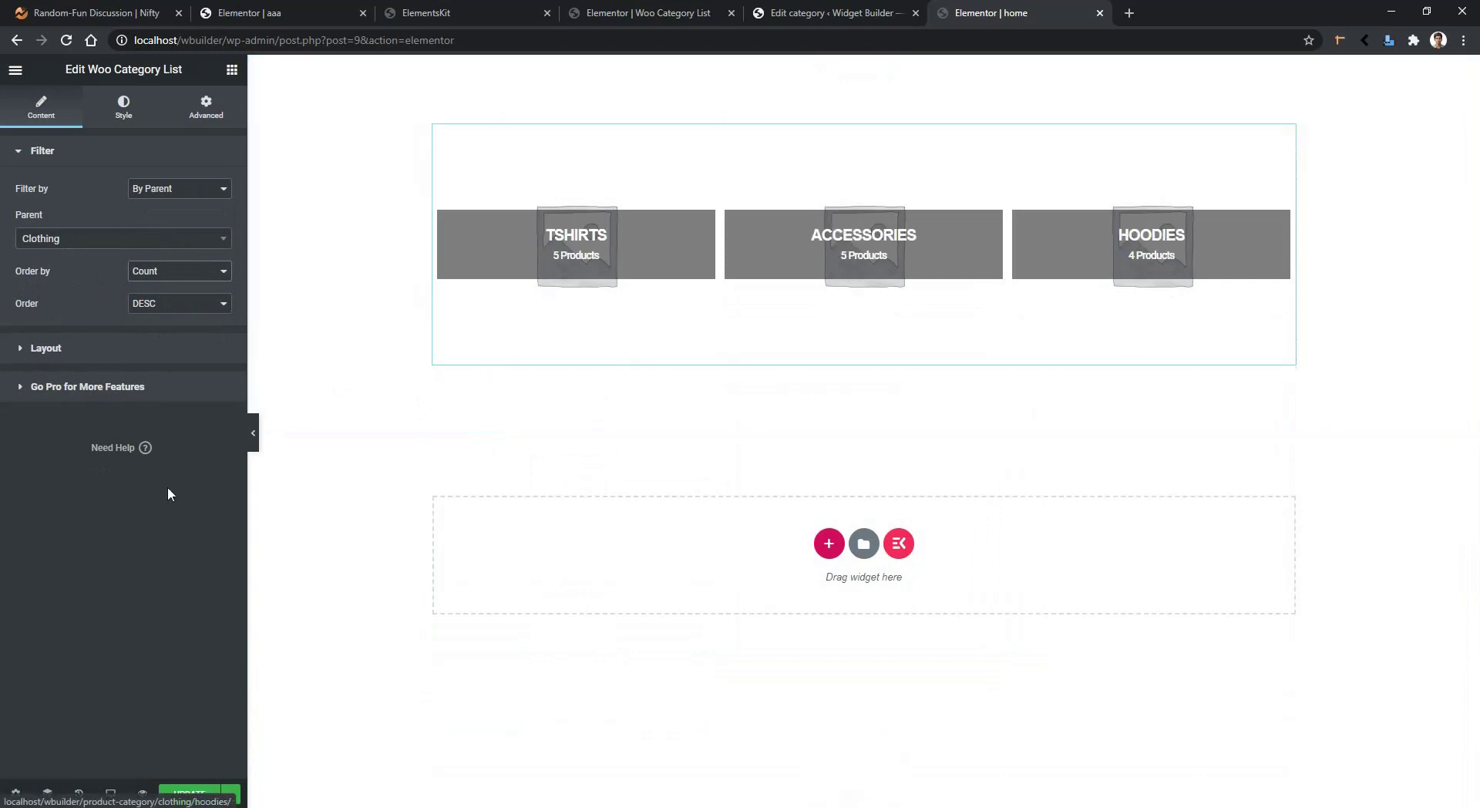
pyautogui.click(156, 311)
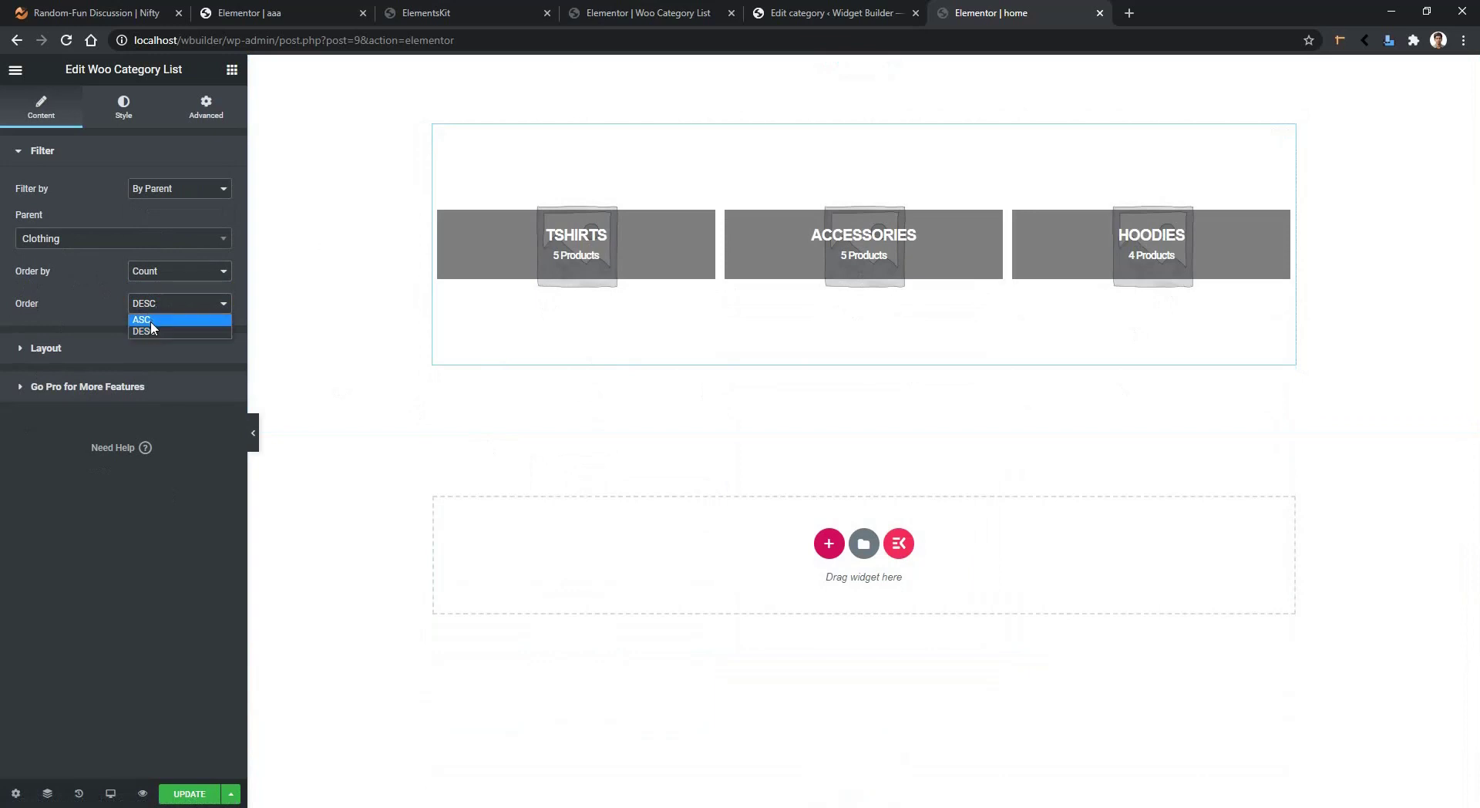
pyautogui.click(142, 319)
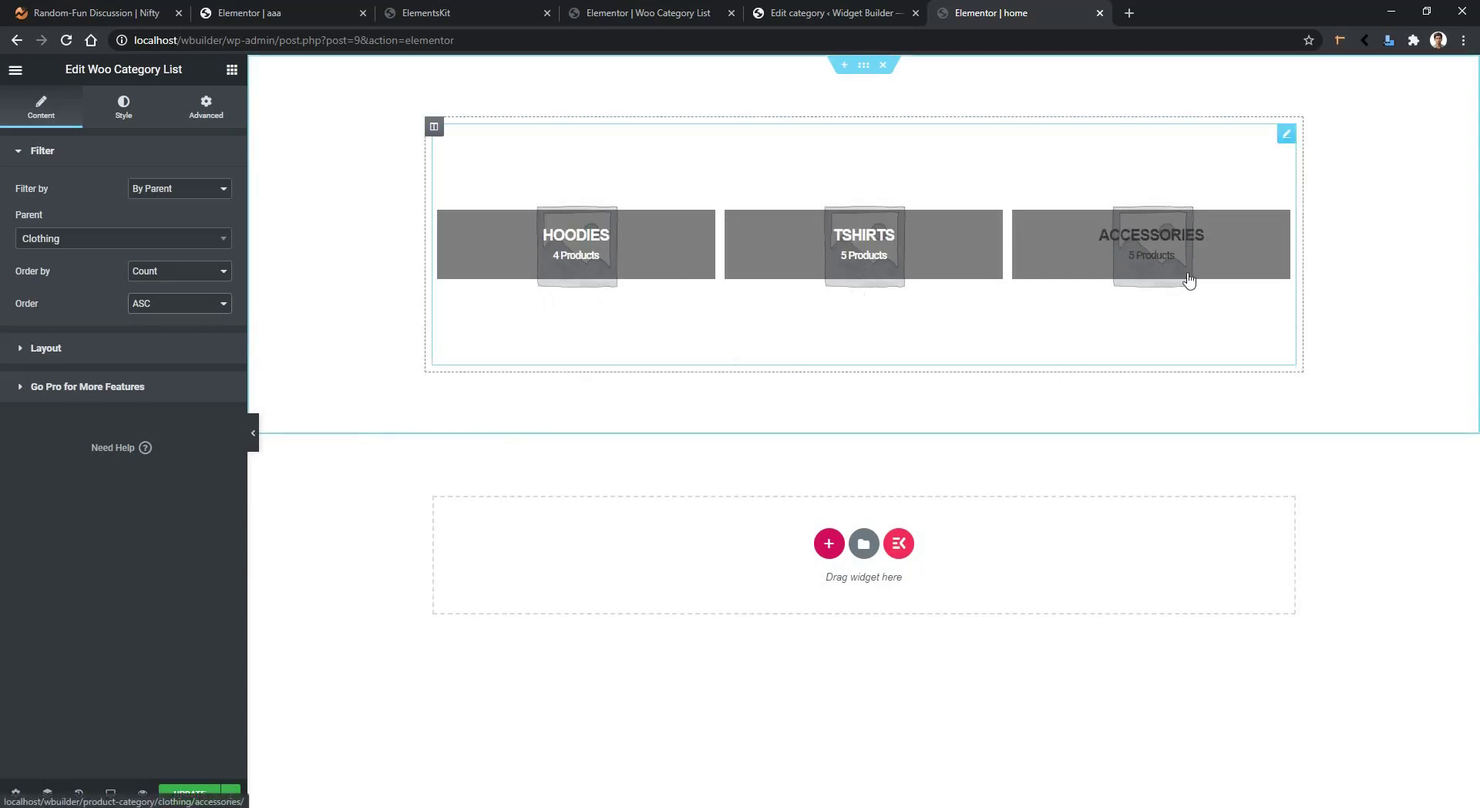
# - Enable the featured All Categories tile in Layout and set Filter by to Manual Selection
pyautogui.click(48, 350)
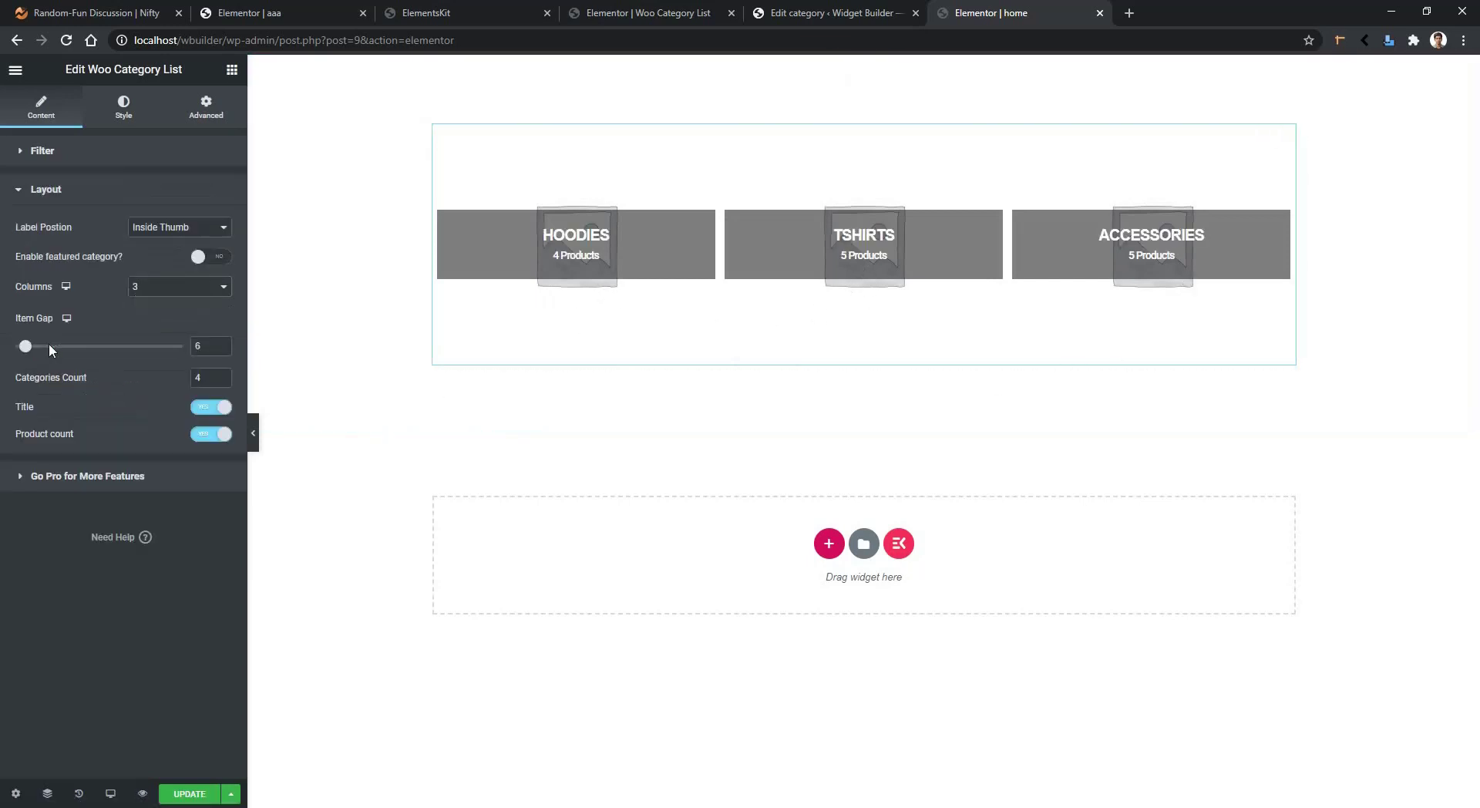
pyautogui.click(152, 229)
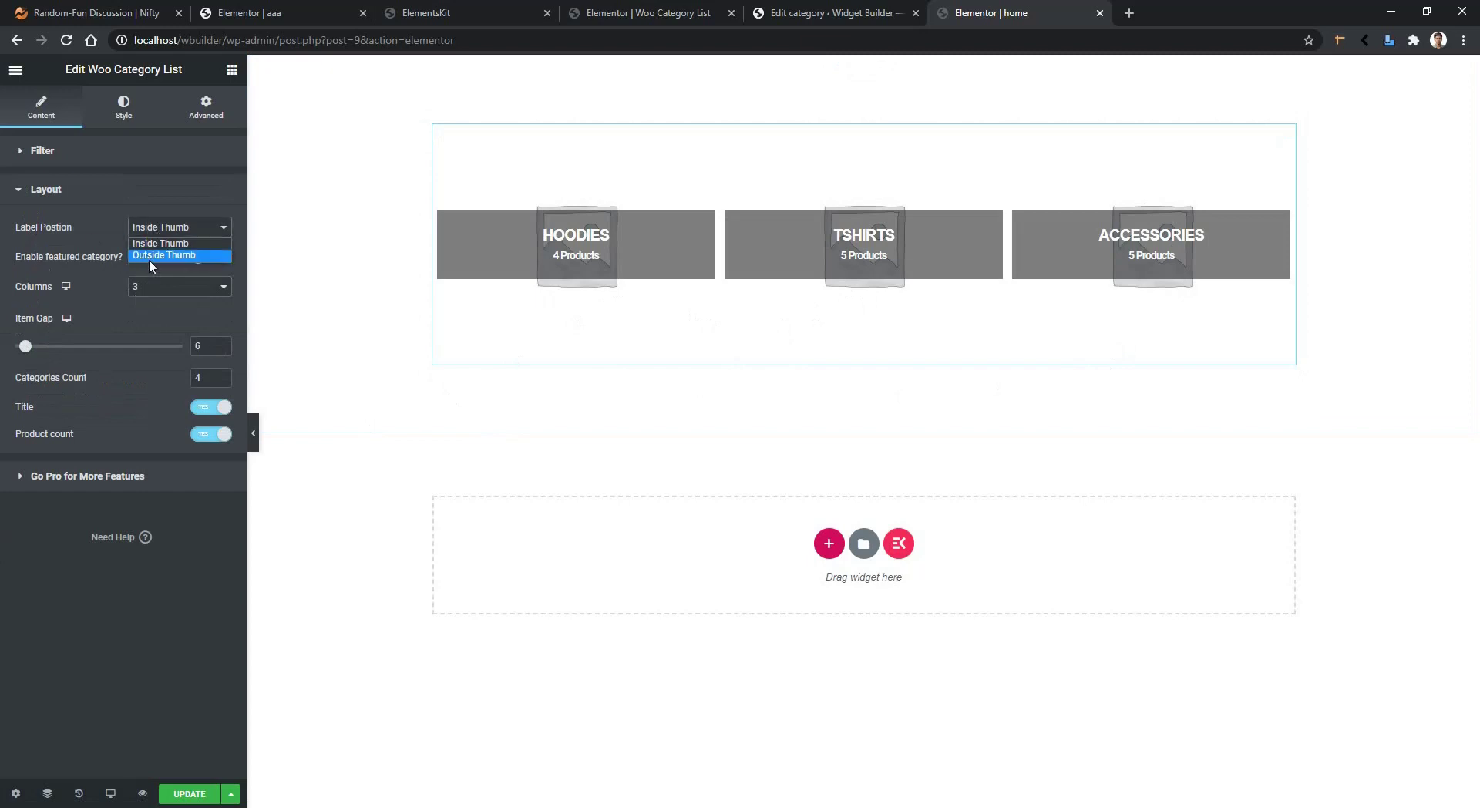
pyautogui.click(86, 276)
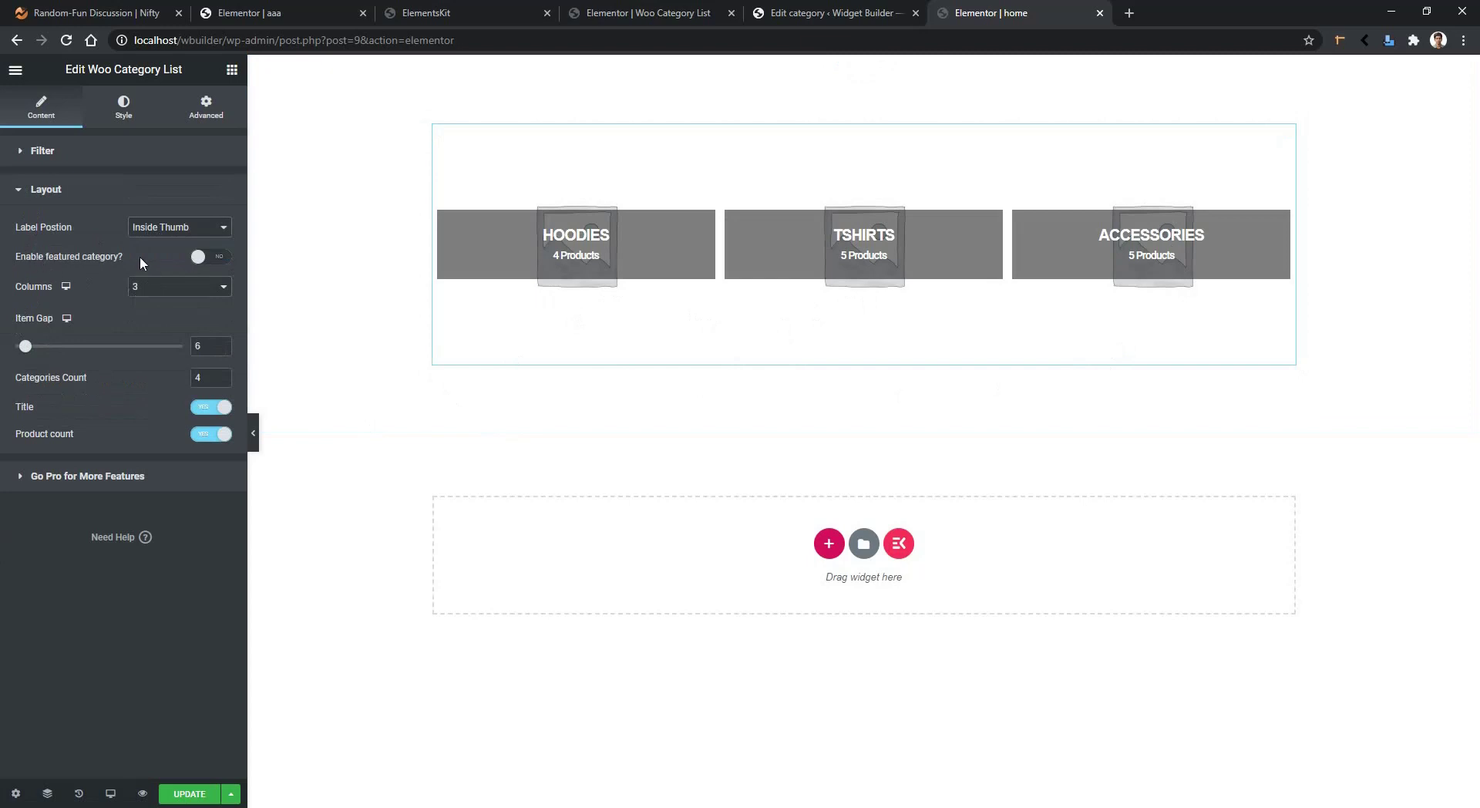
pyautogui.click(214, 259)
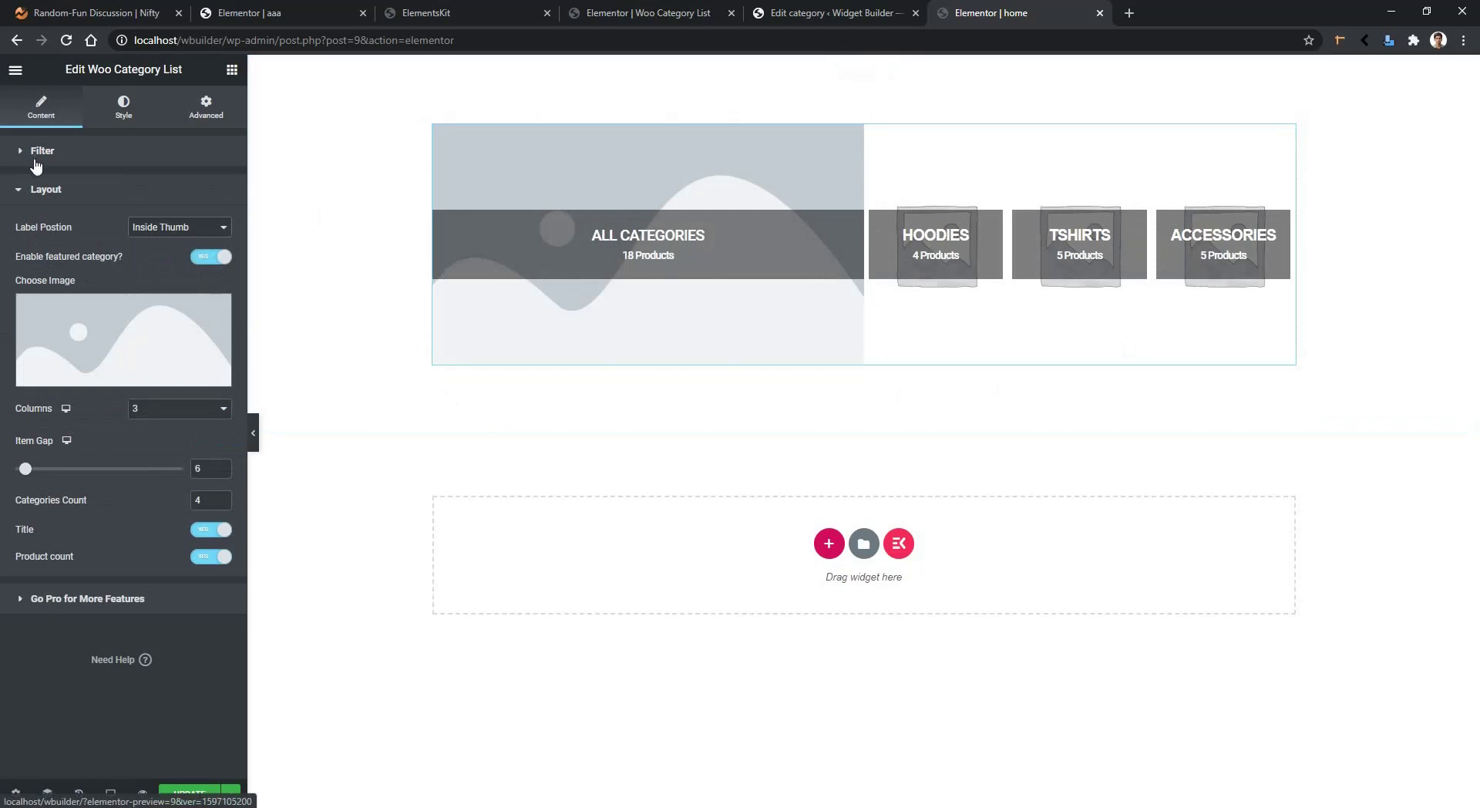
pyautogui.click(36, 153)
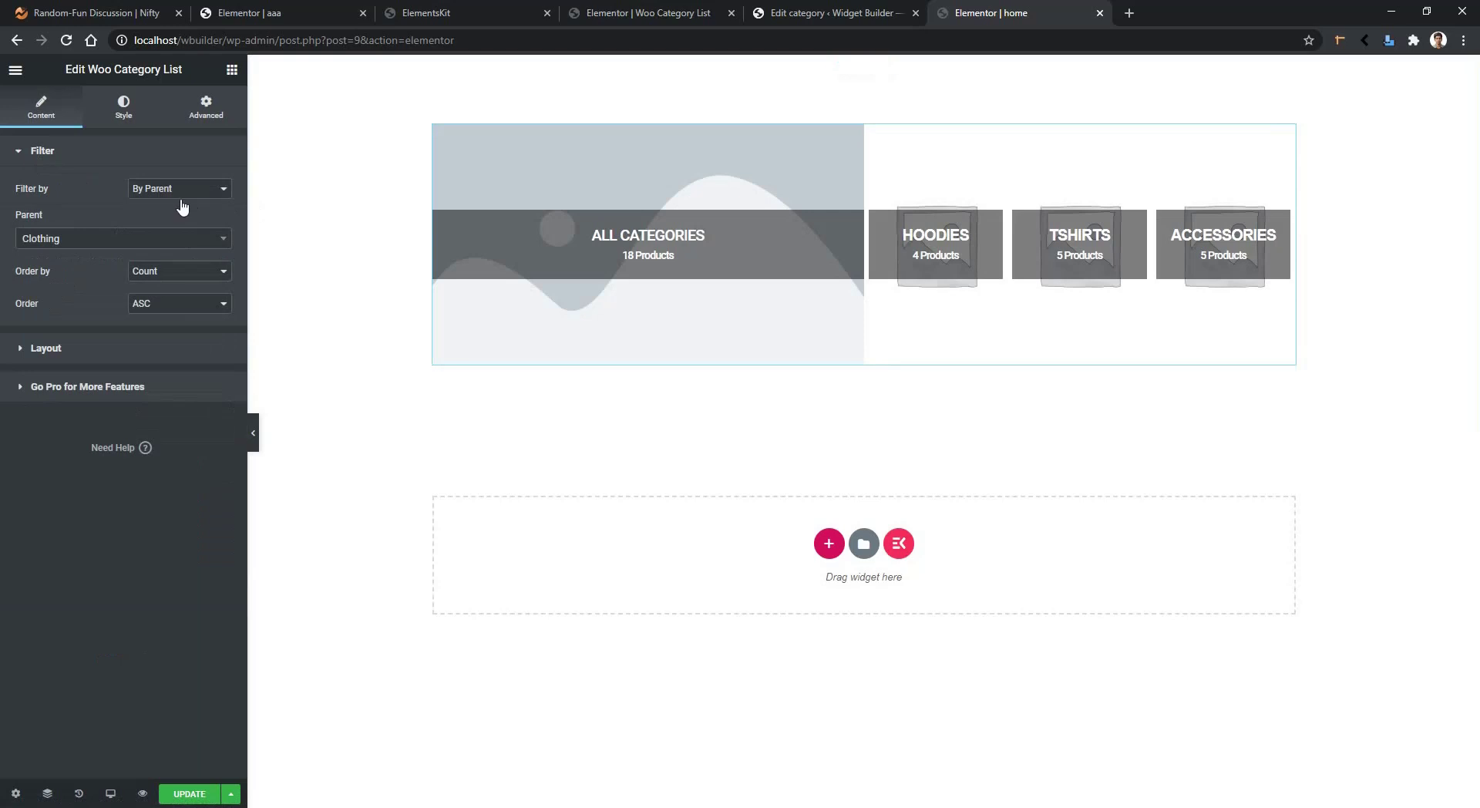
pyautogui.click(178, 193)
pyautogui.click(169, 217)
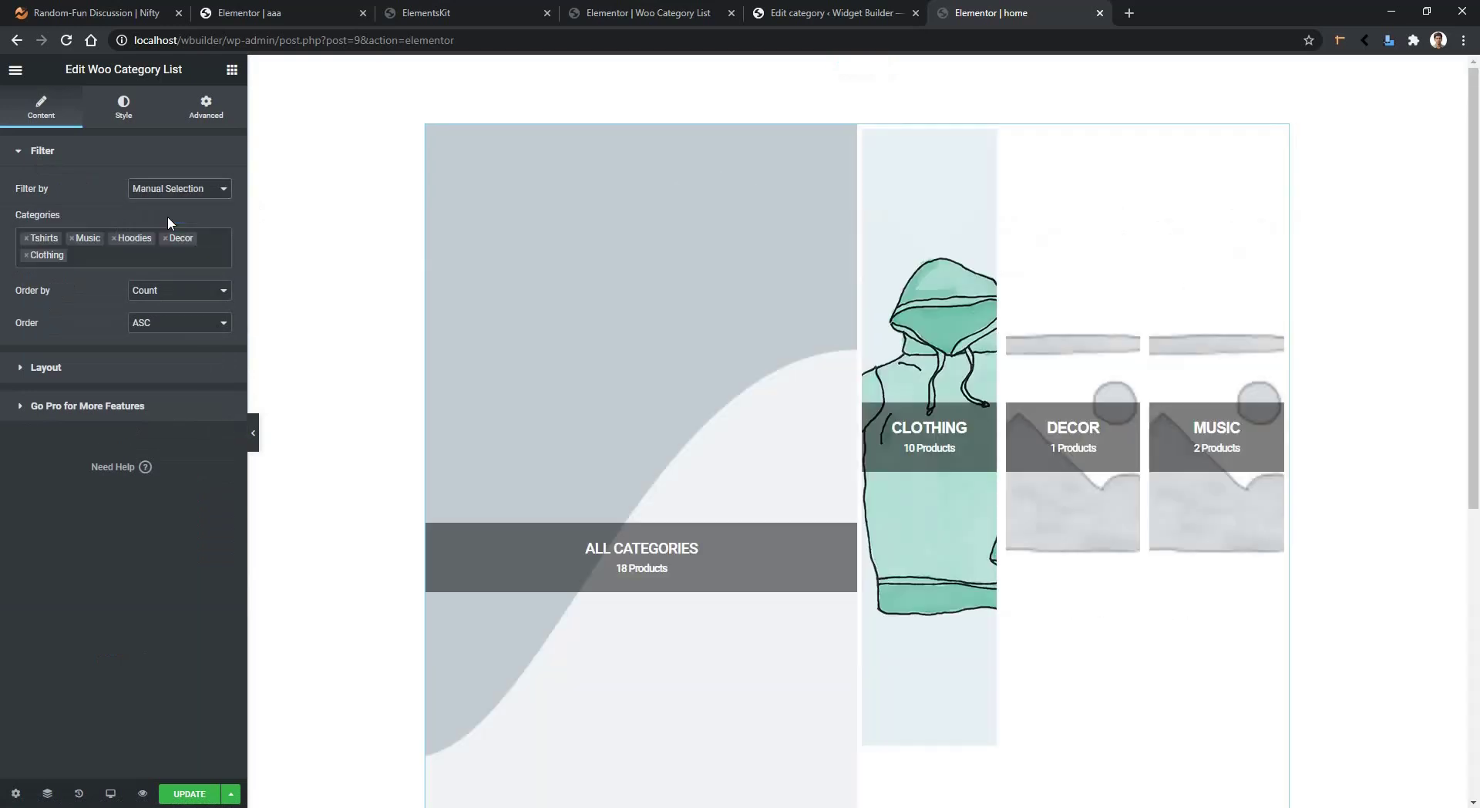
# - Give the featured tile the galaxy image and reduce Item Gap to 0
pyautogui.click(94, 381)
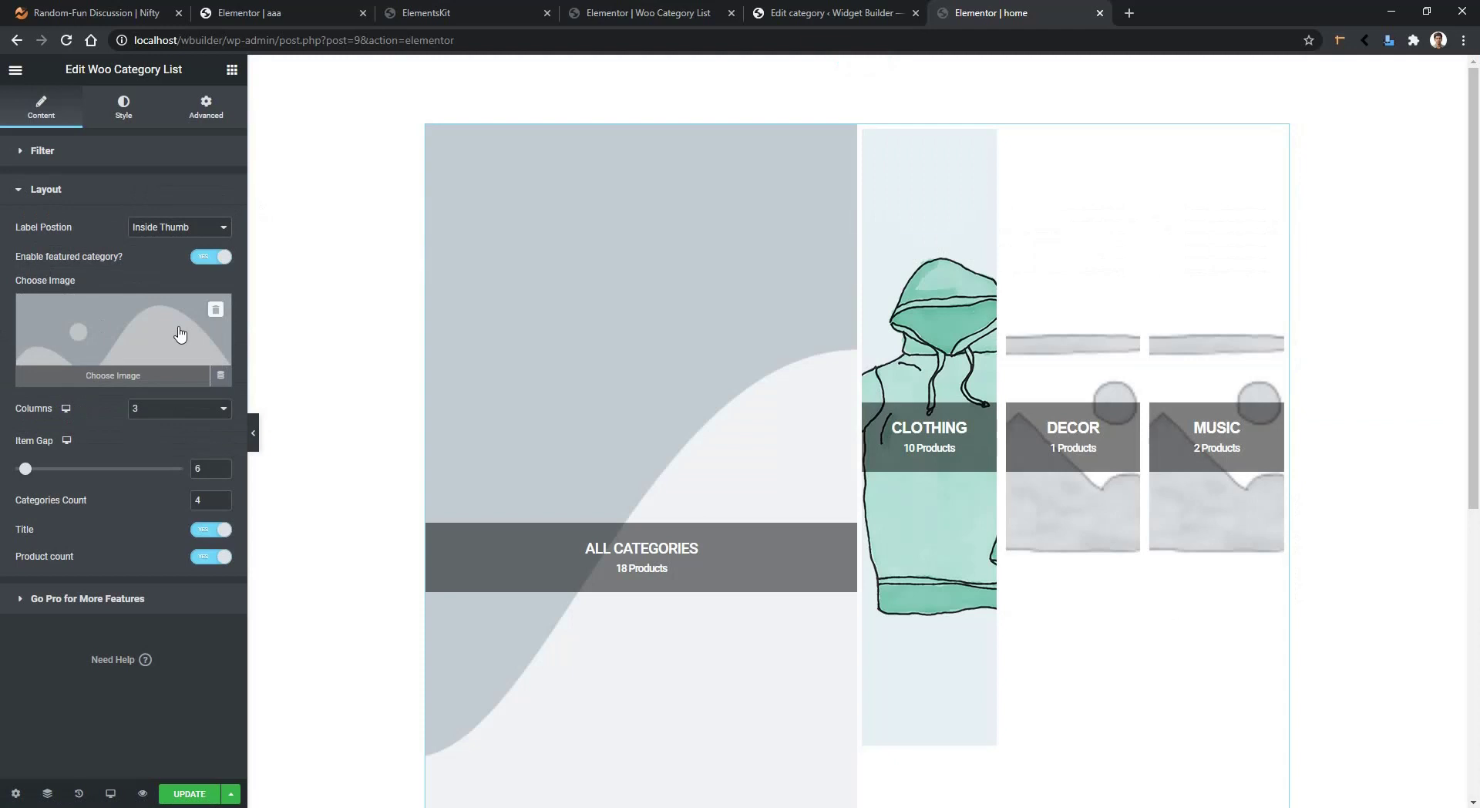
pyautogui.click(126, 345)
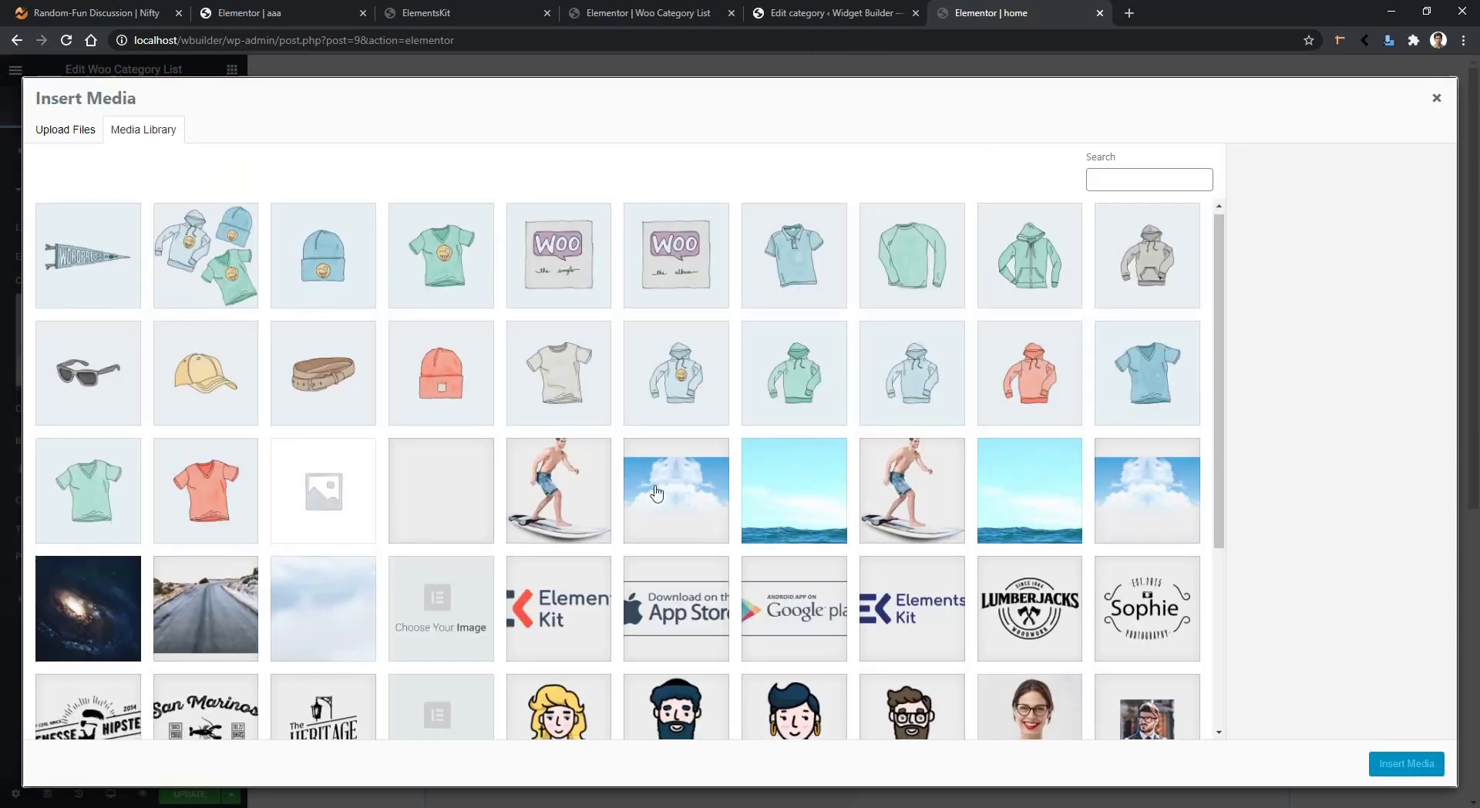
pyautogui.scroll(-4, 656, 493)
pyautogui.scroll(4, 658, 495)
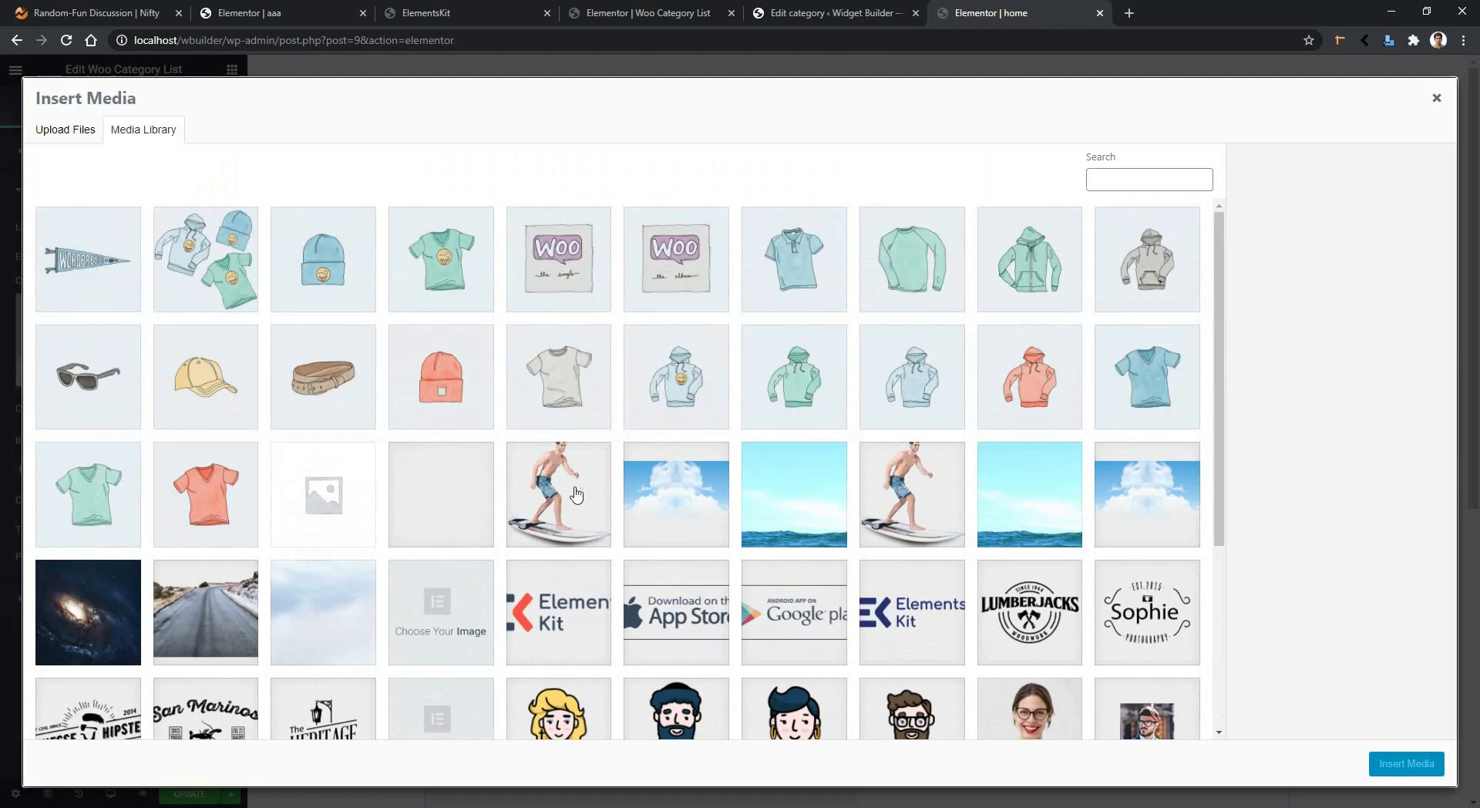
pyautogui.click(59, 628)
pyautogui.click(1406, 763)
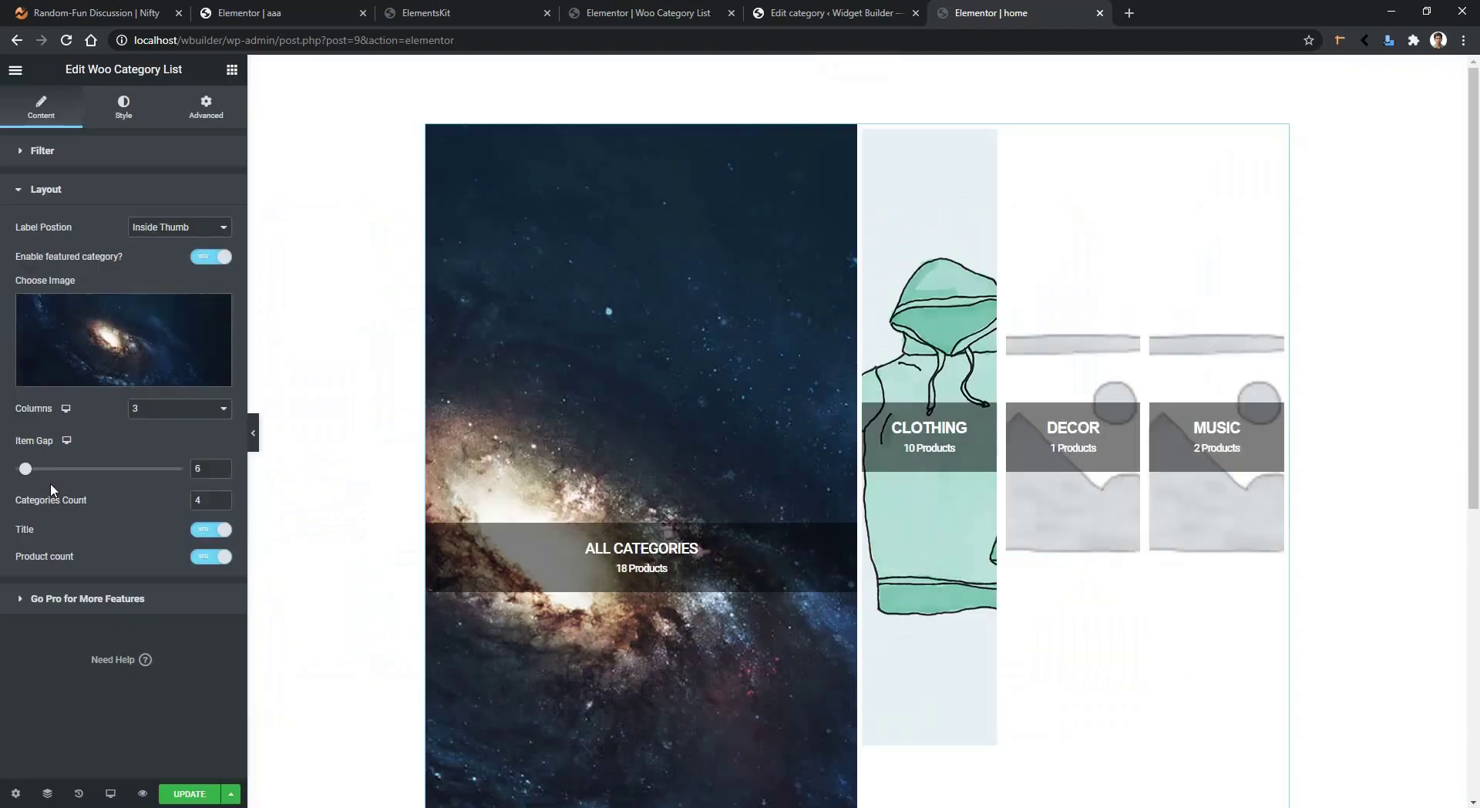
pyautogui.moveTo(26, 468); pyautogui.dragTo(17, 469)
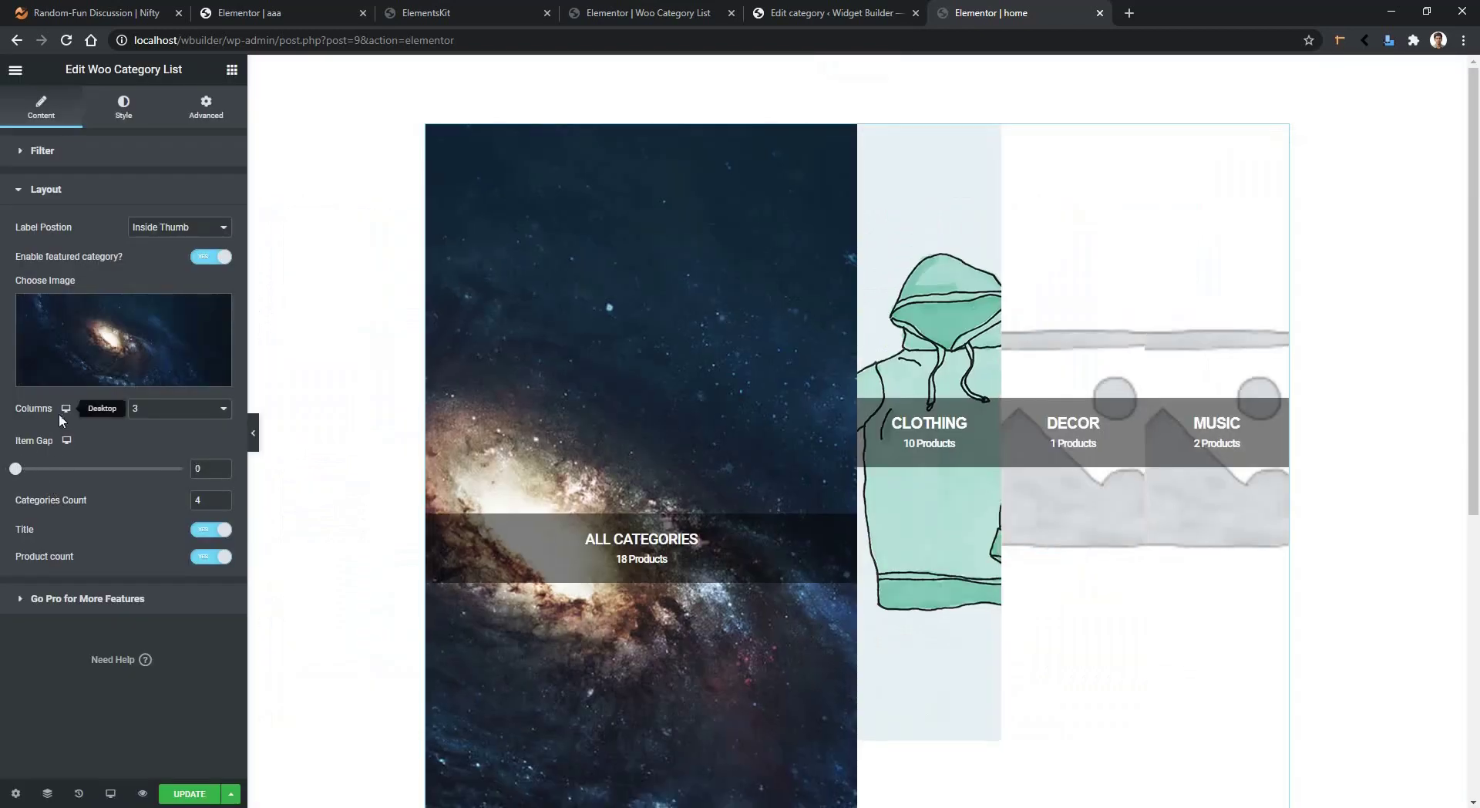
# - Lay the category grid out in 2 columns, show 5 categories, and switch Product count off
pyautogui.click(191, 418)
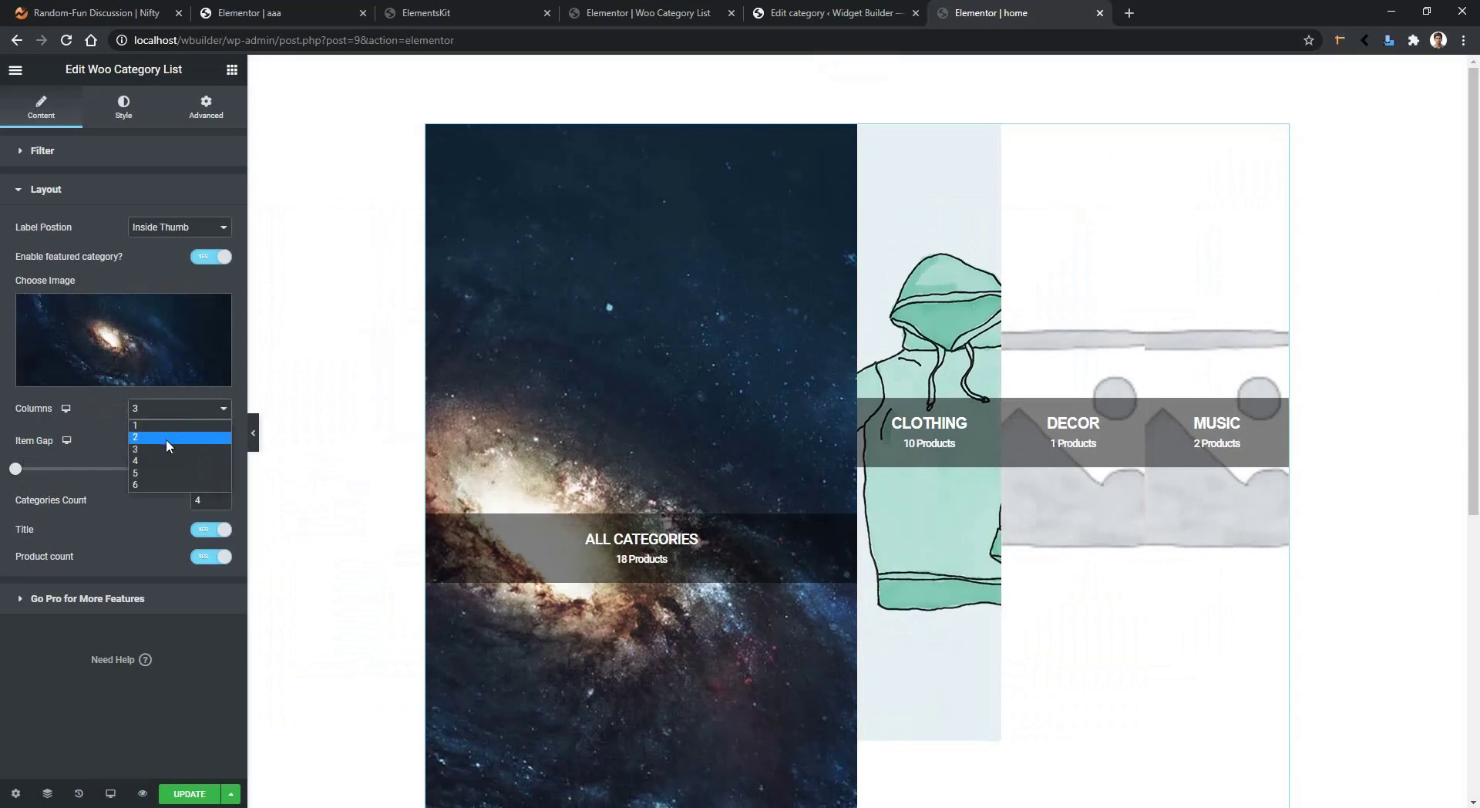
pyautogui.click(165, 438)
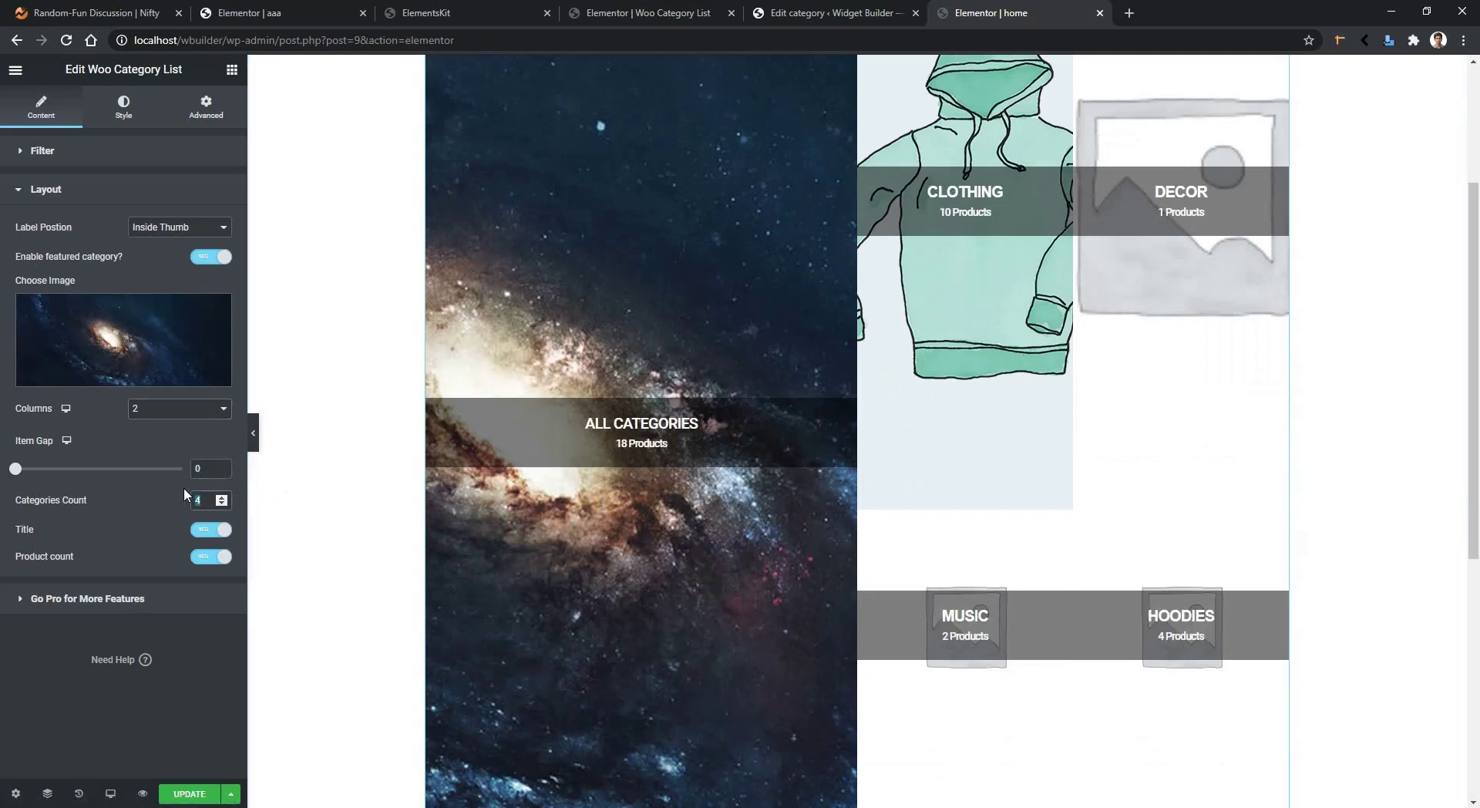
pyautogui.write('5')
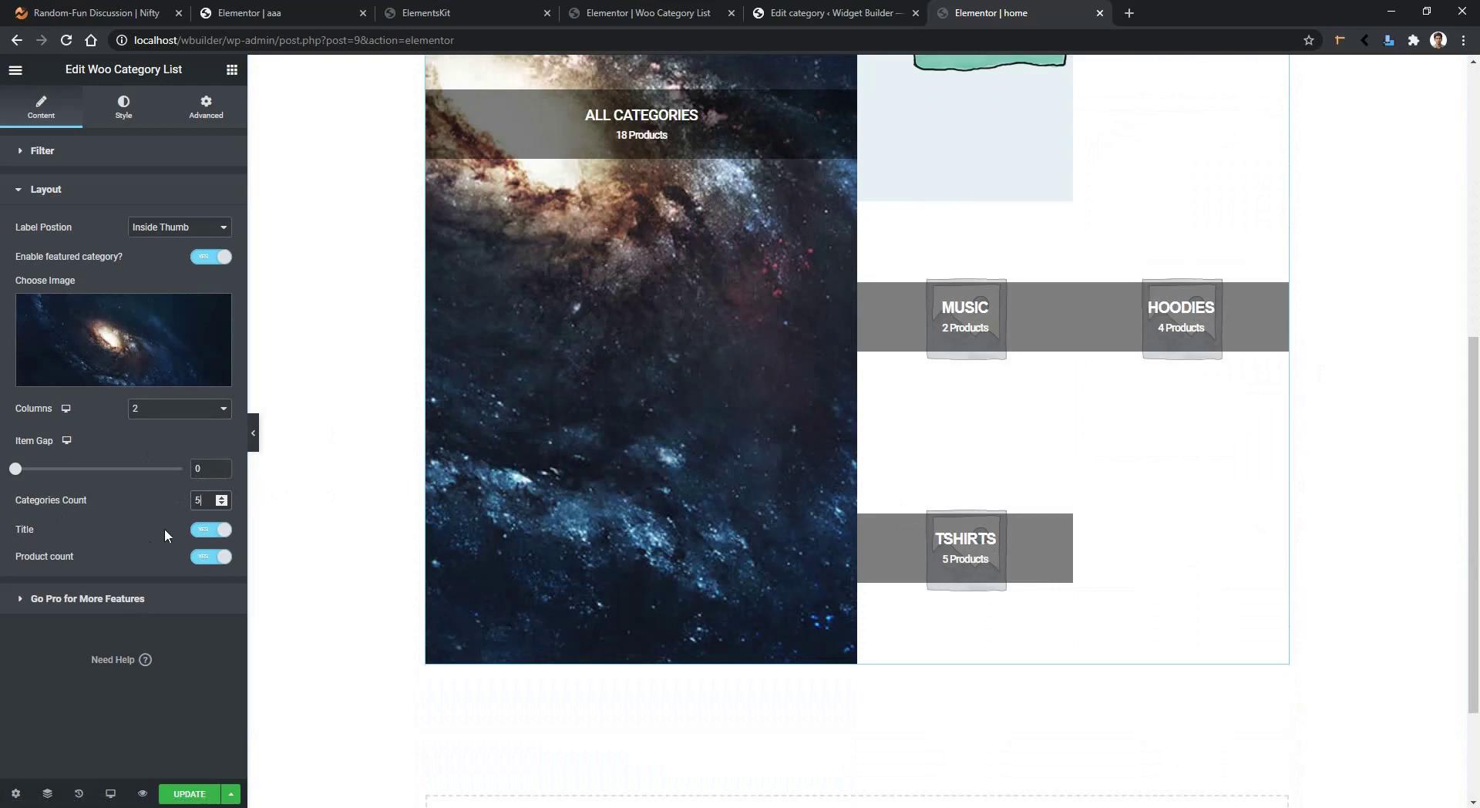
pyautogui.click(217, 557)
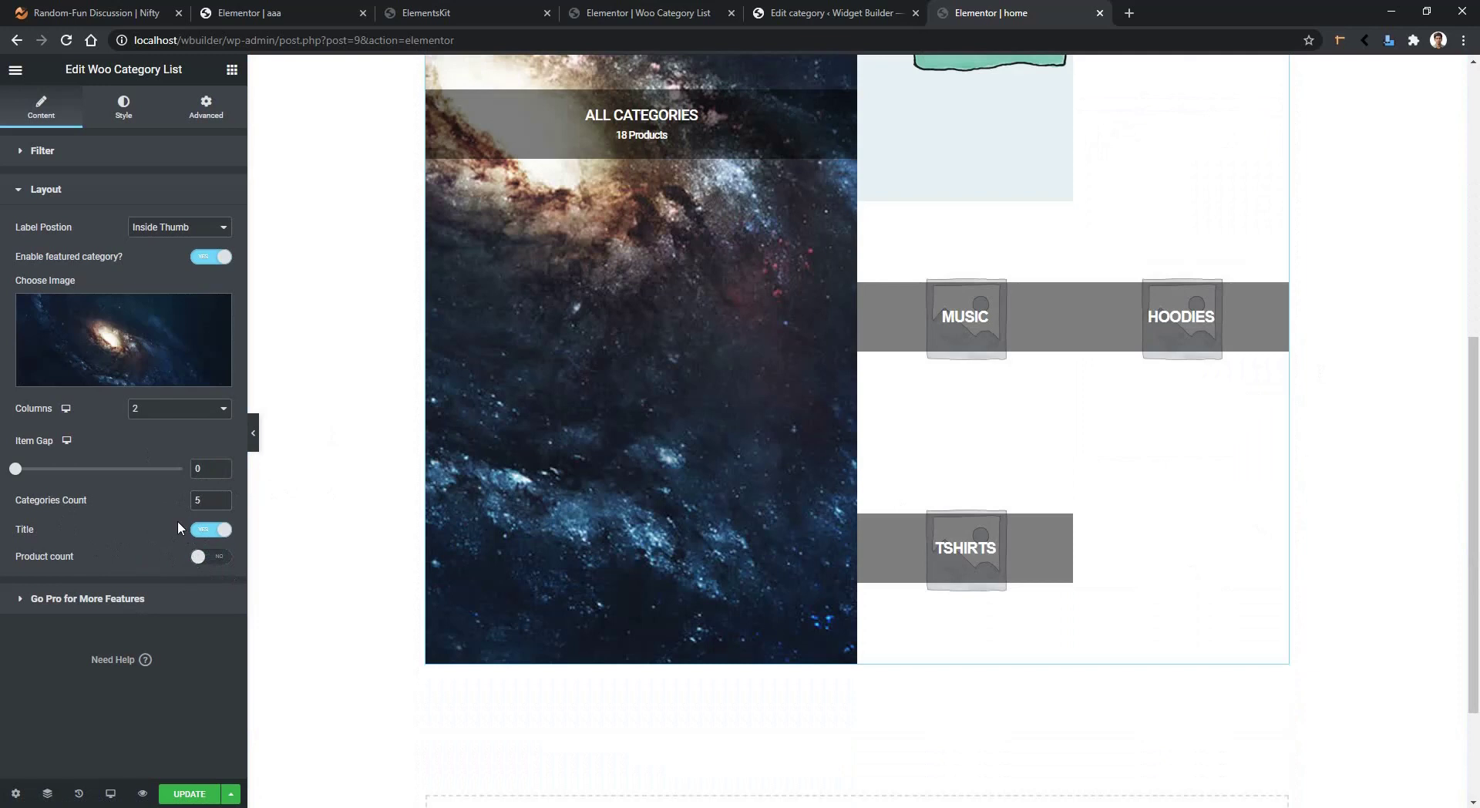
pyautogui.click(123, 112)
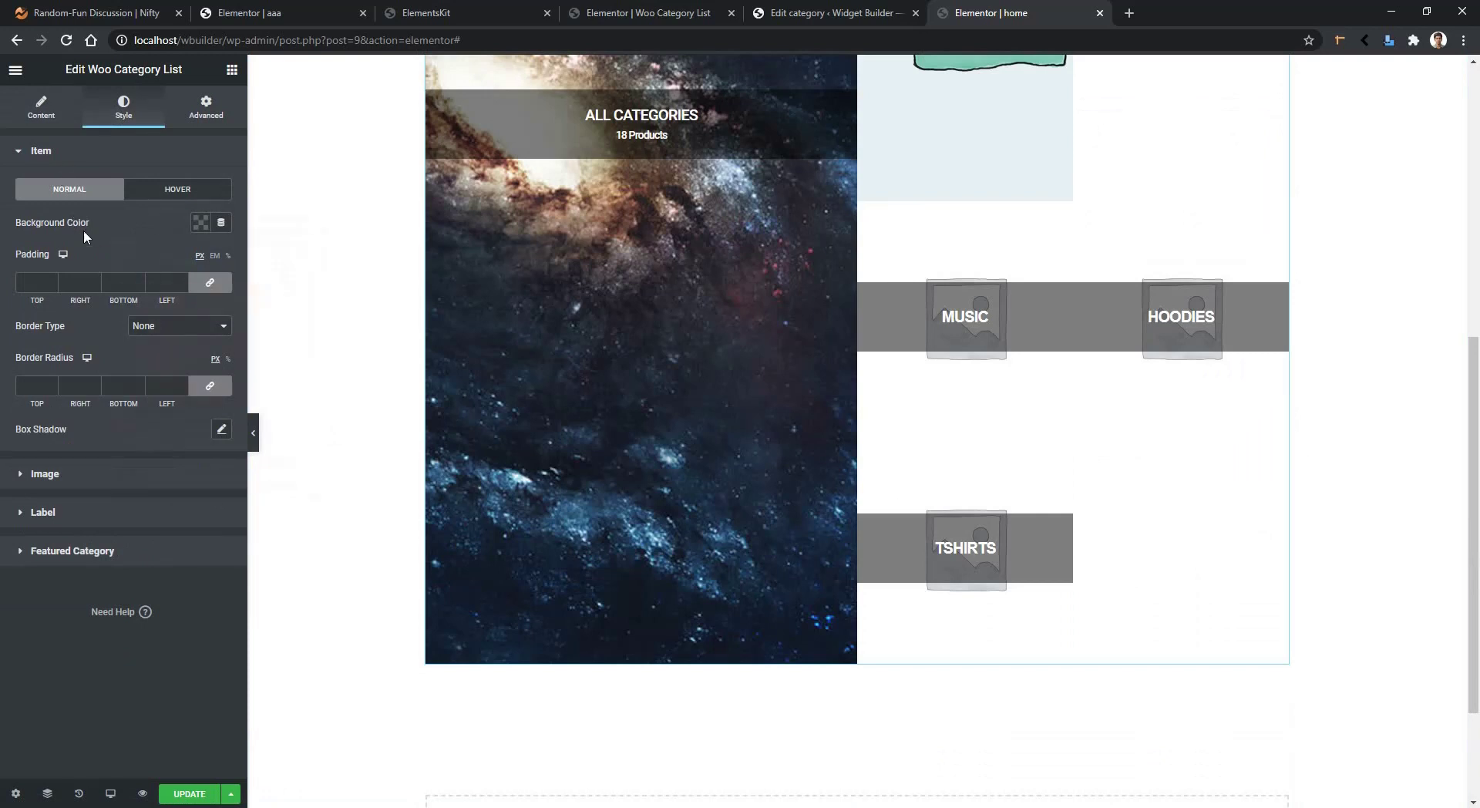
# - In Image style, enable Use Height Width and set the category image height to 235 px
pyautogui.click(176, 191)
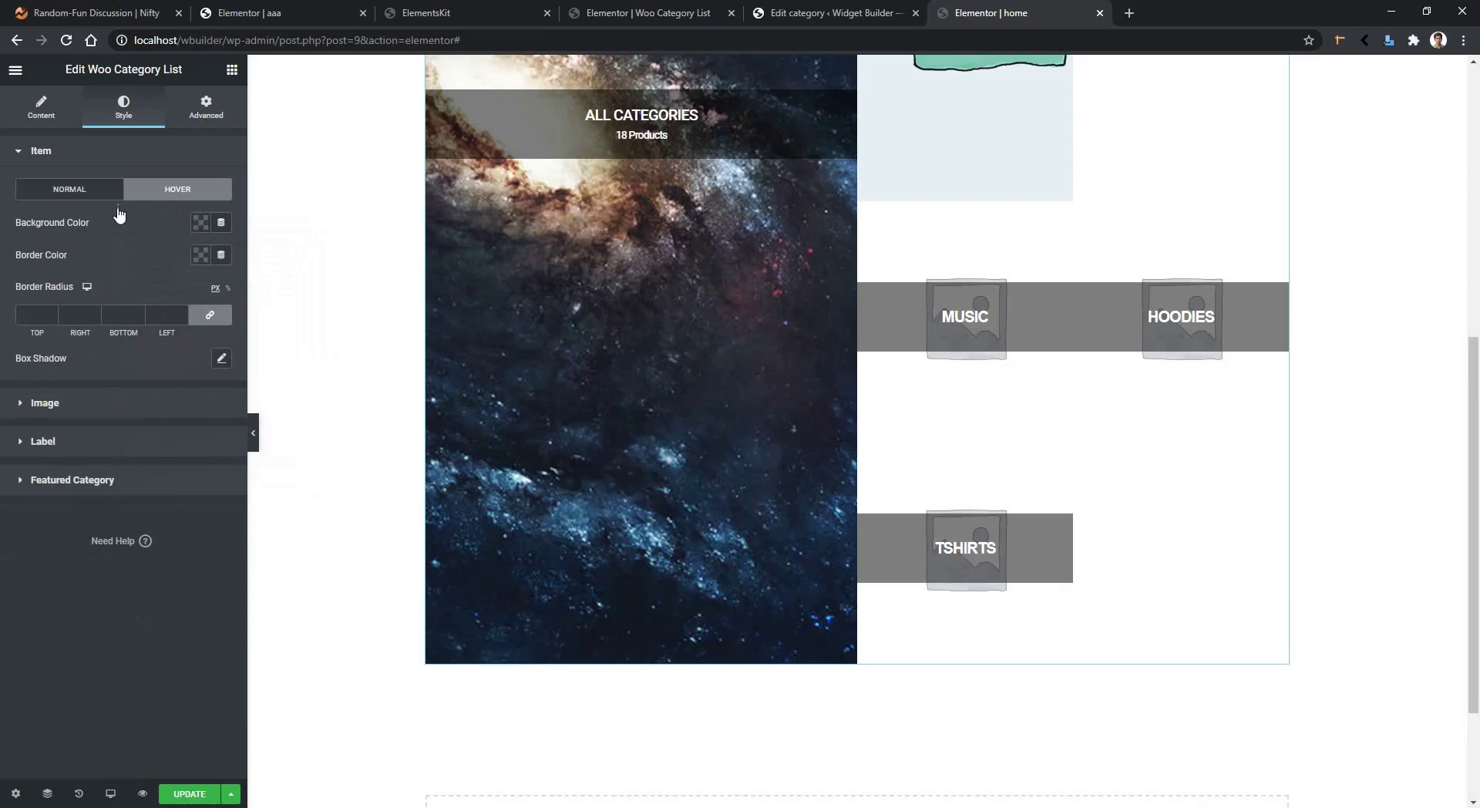
pyautogui.click(72, 190)
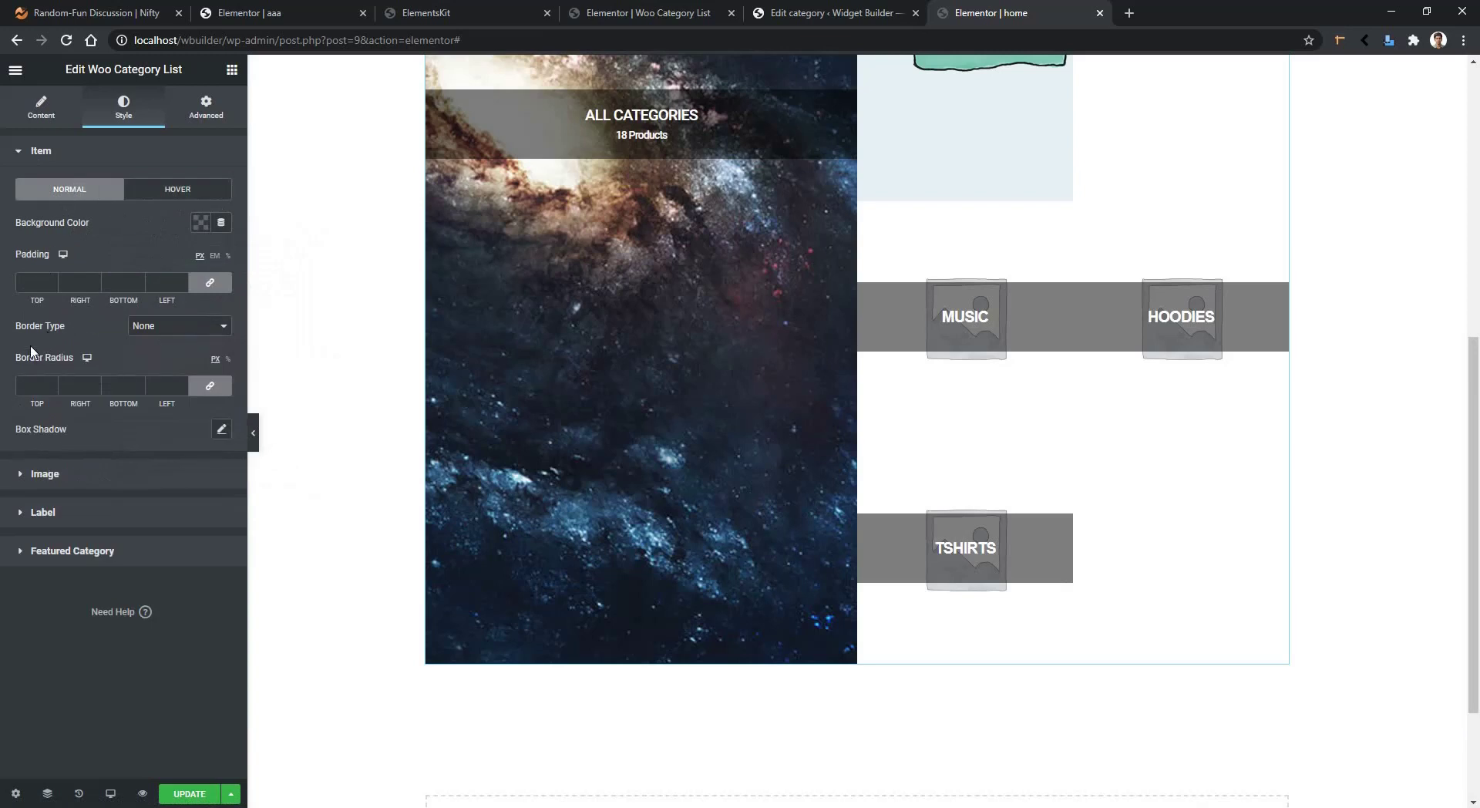
pyautogui.click(46, 475)
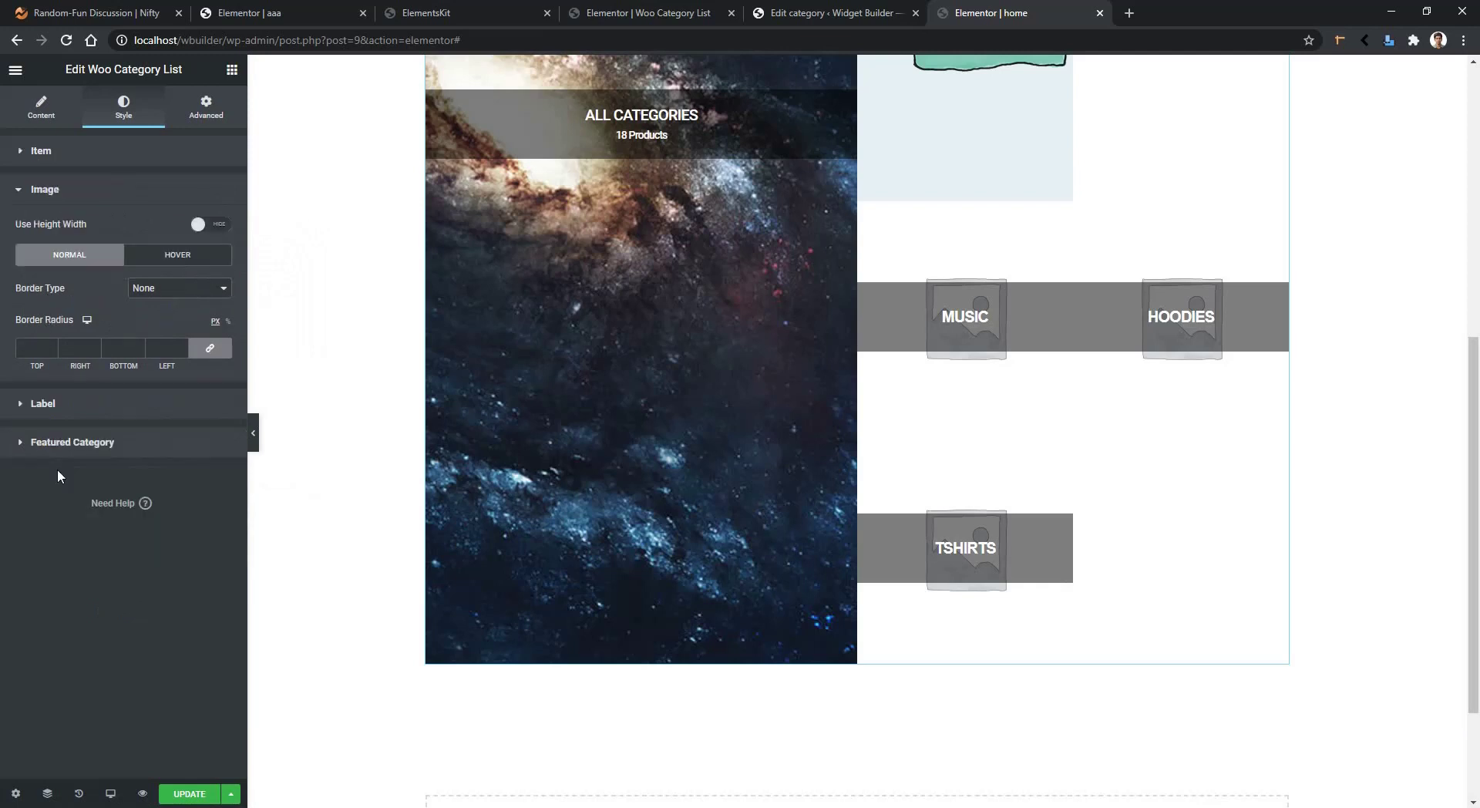
pyautogui.click(218, 226)
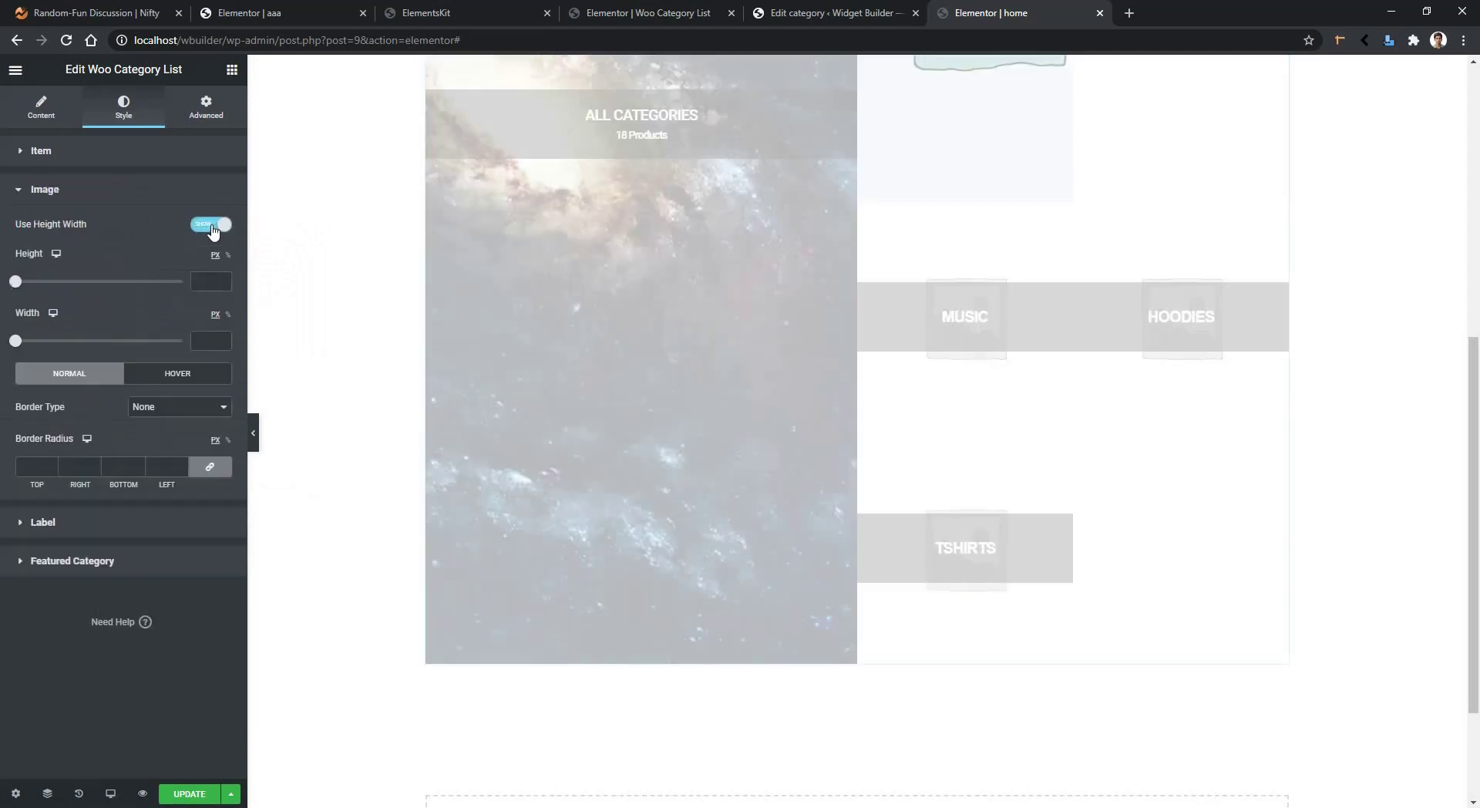
pyautogui.click(24, 282)
pyautogui.moveTo(24, 284); pyautogui.dragTo(55, 282)
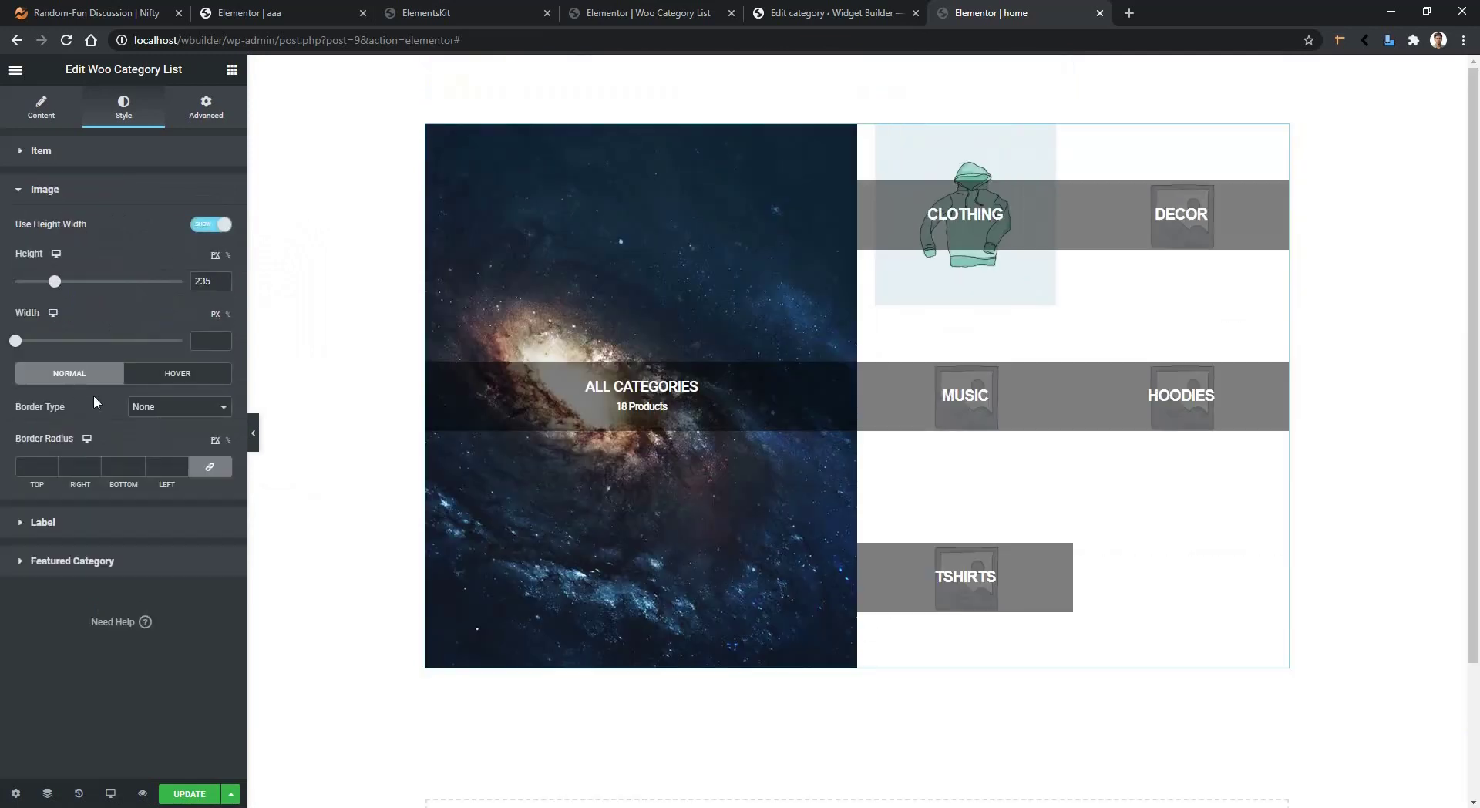
# - Make category labels 120 px tall, centred horizontally and aligned to the bottom of each tile
pyautogui.click(66, 530)
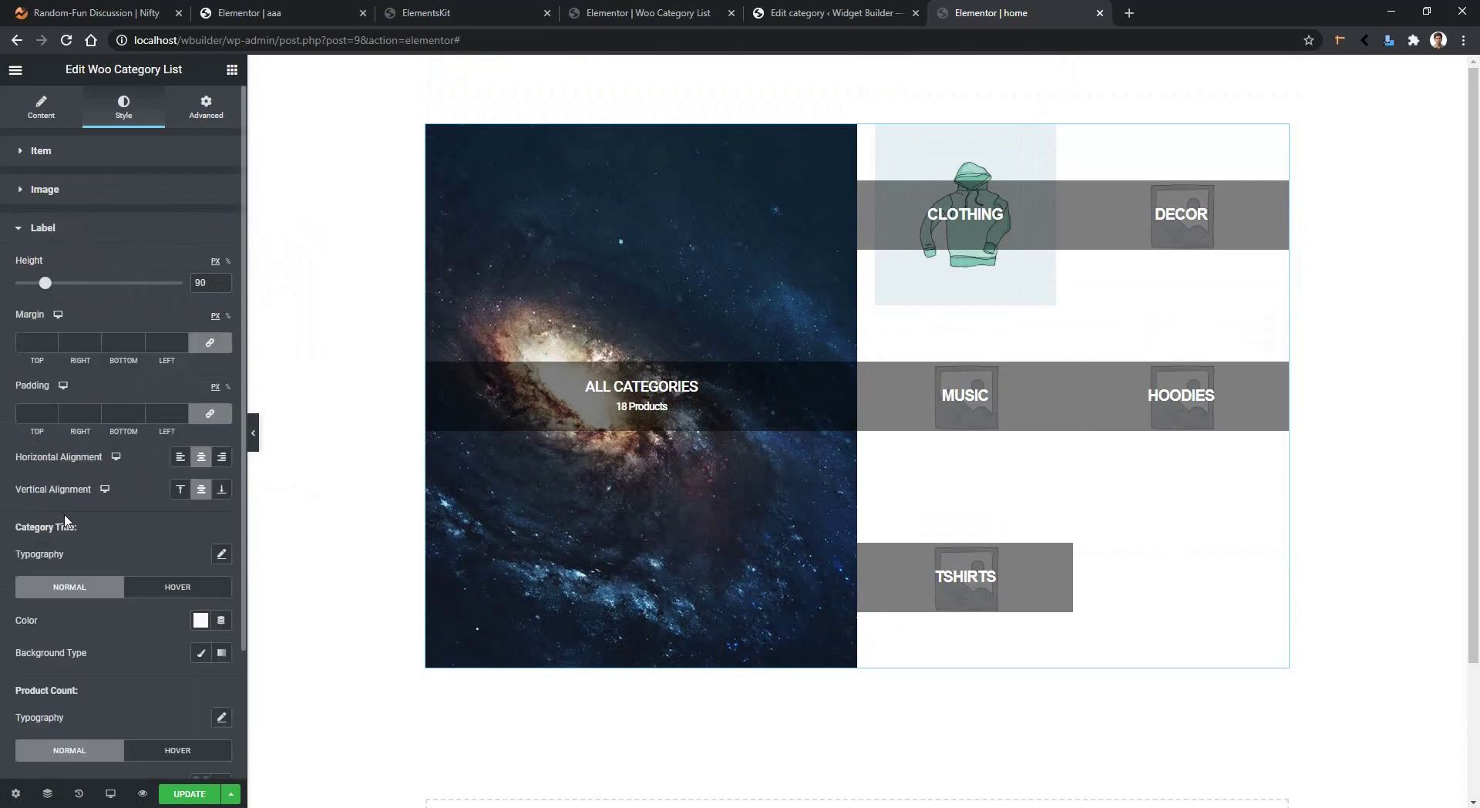
pyautogui.moveTo(43, 285)
pyautogui.mouseDown()
pyautogui.moveTo(103, 302)
pyautogui.moveTo(56, 299)
pyautogui.mouseUp()
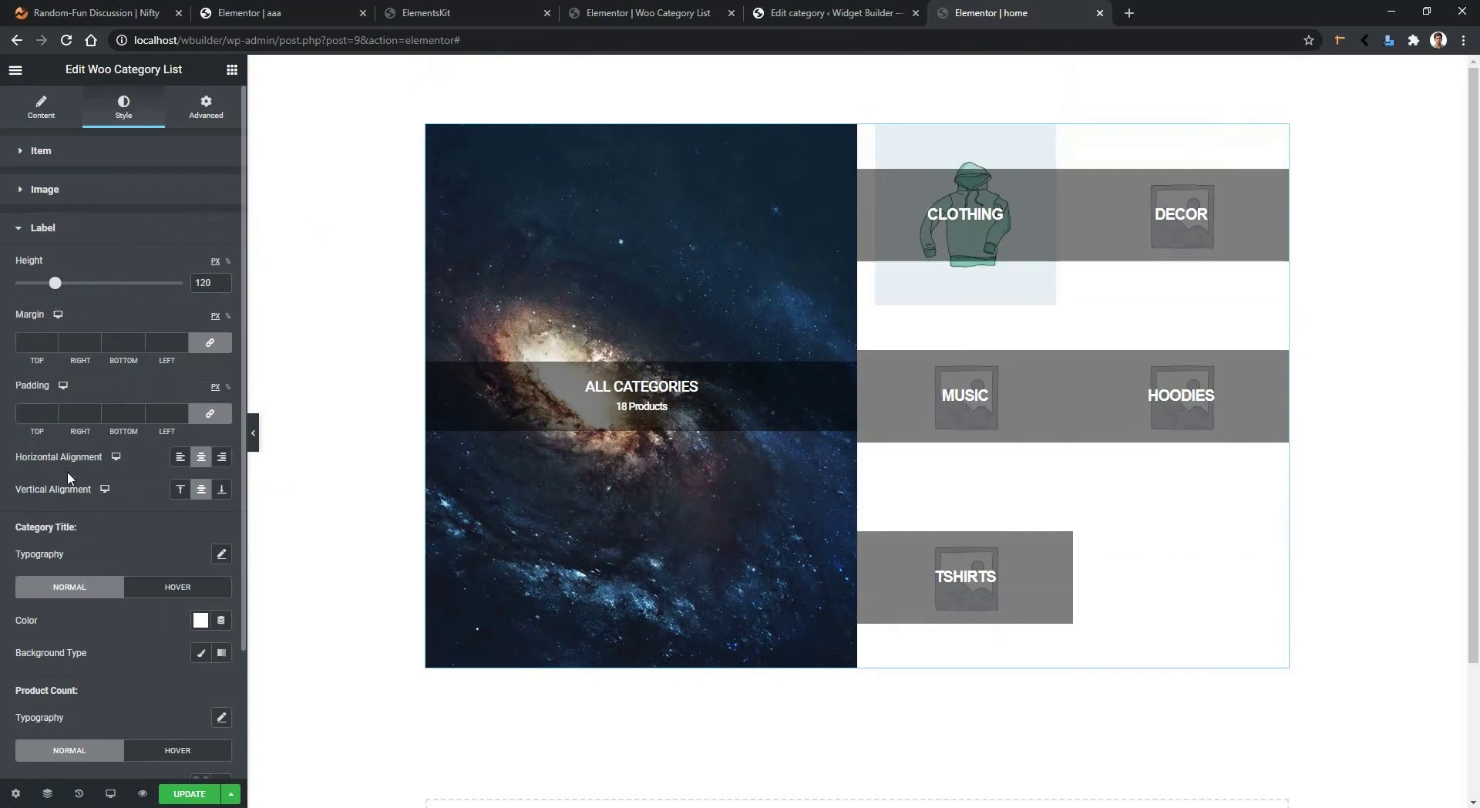
pyautogui.click(182, 458)
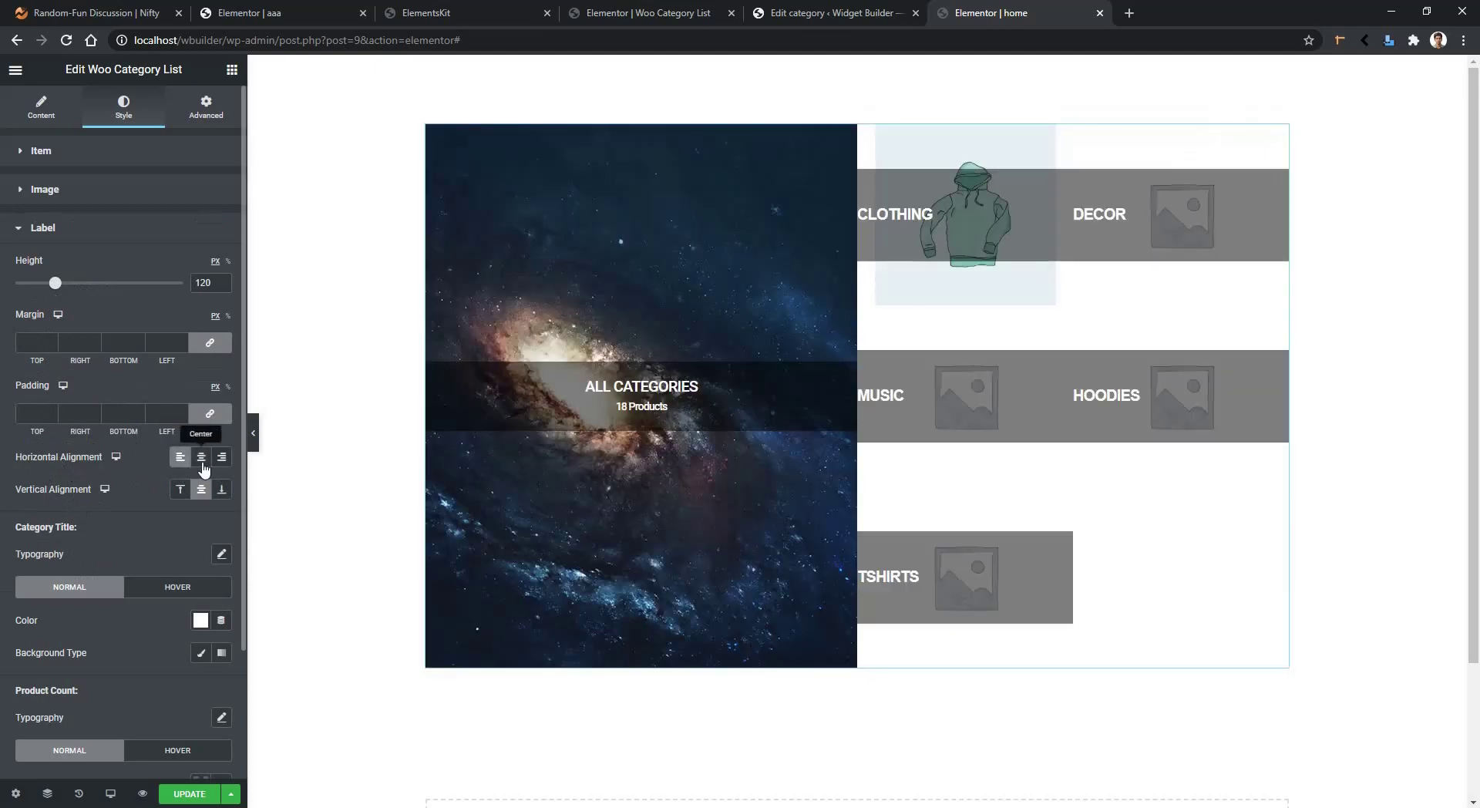
pyautogui.click(221, 458)
pyautogui.click(201, 458)
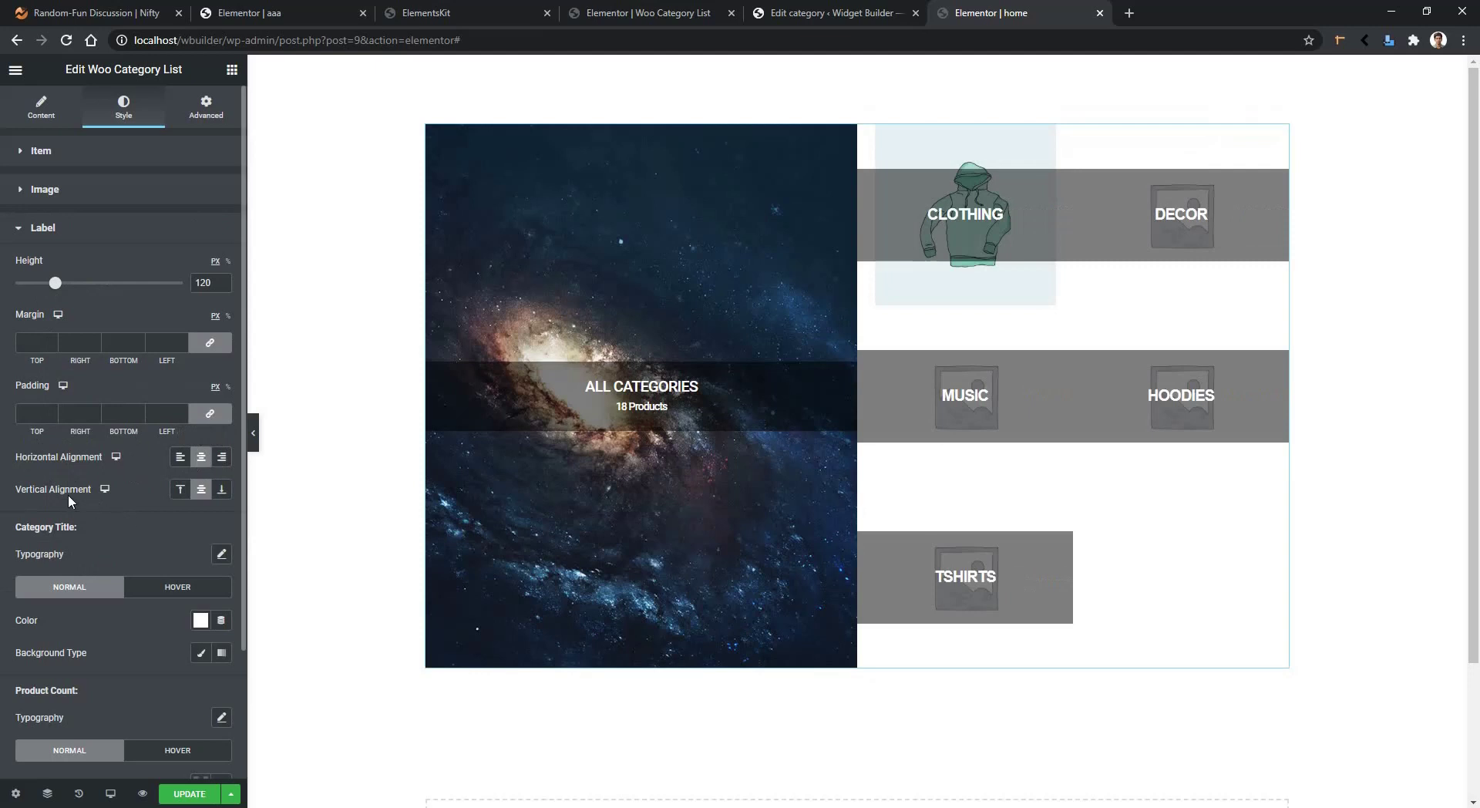
pyautogui.click(182, 492)
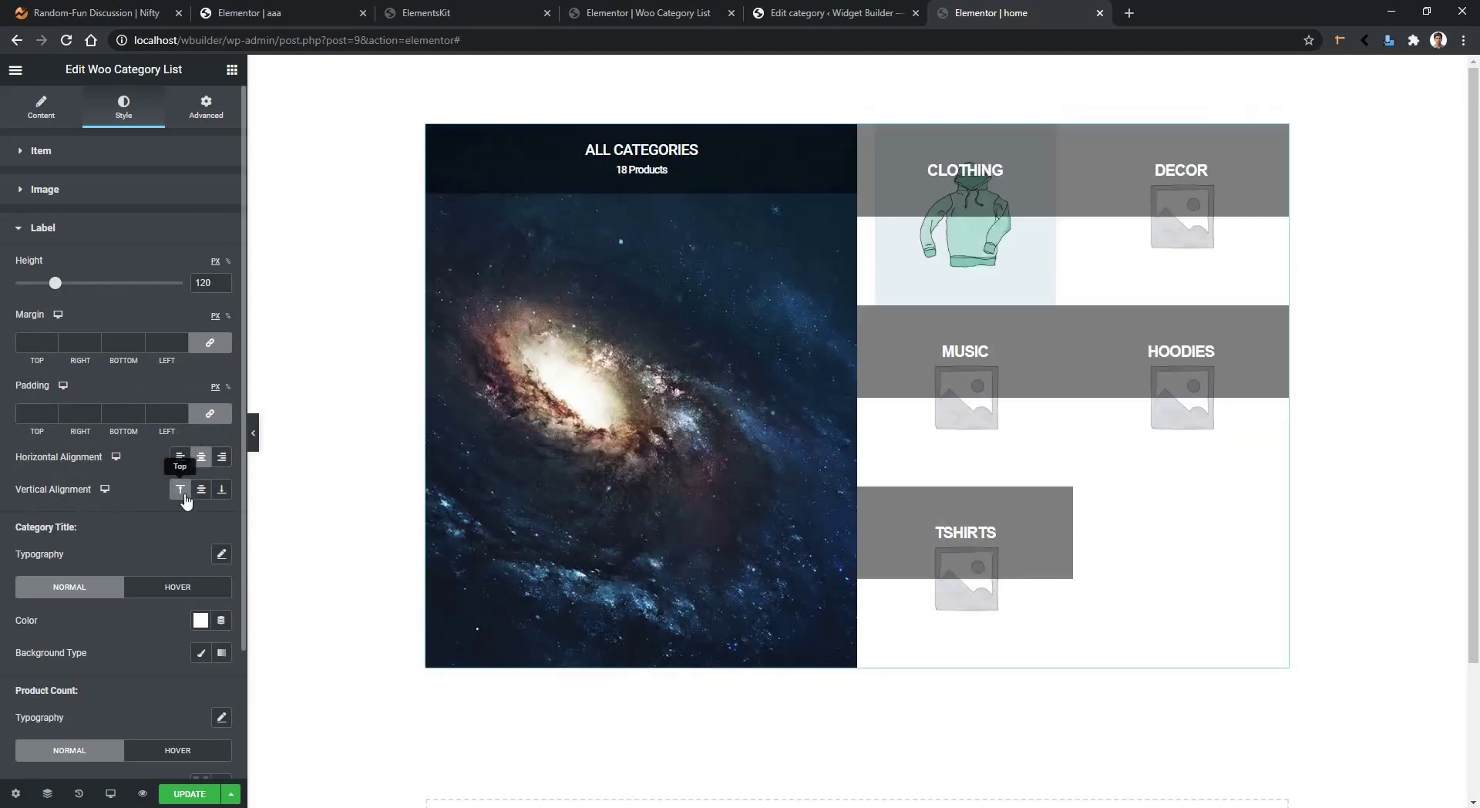
pyautogui.click(202, 490)
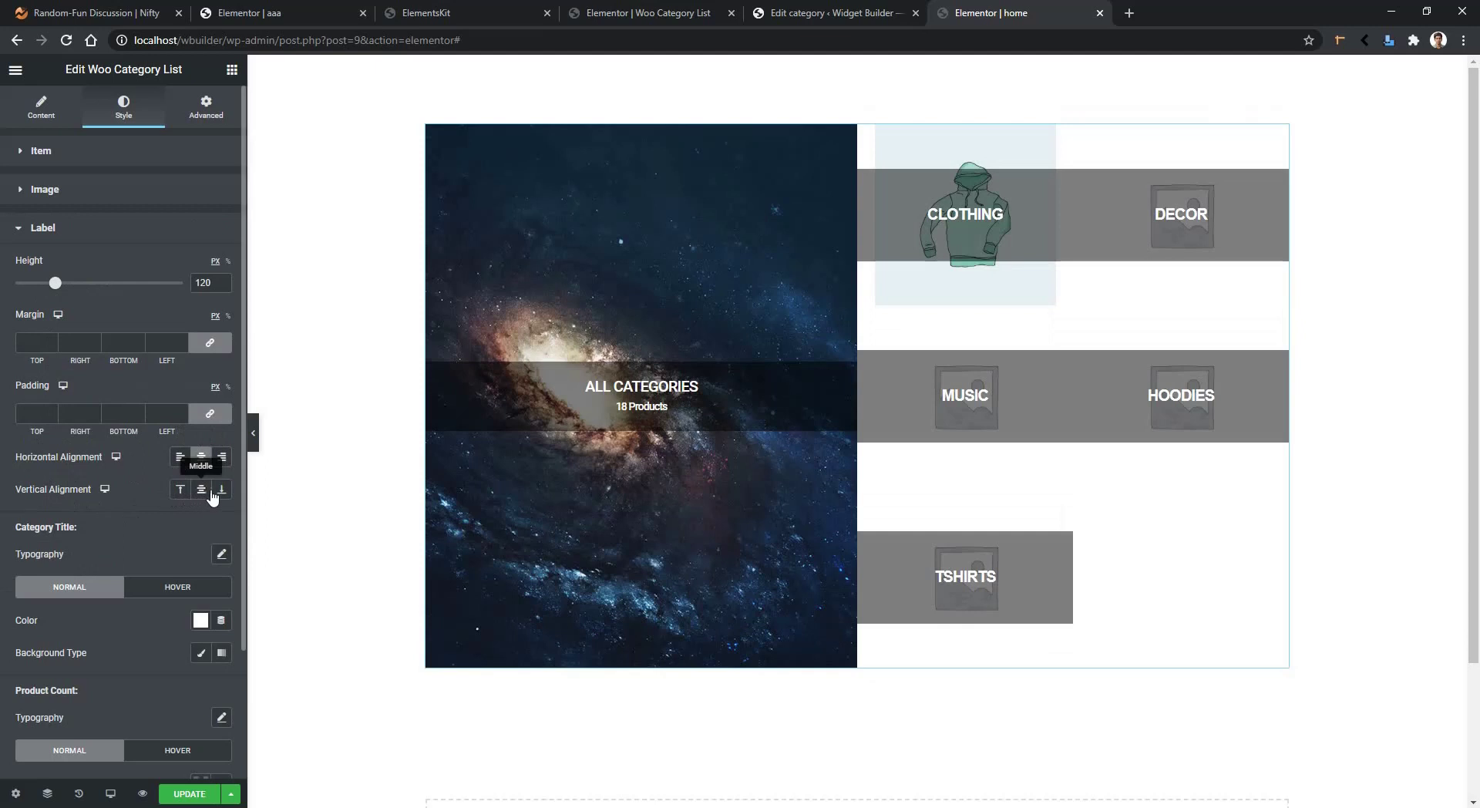
pyautogui.click(221, 491)
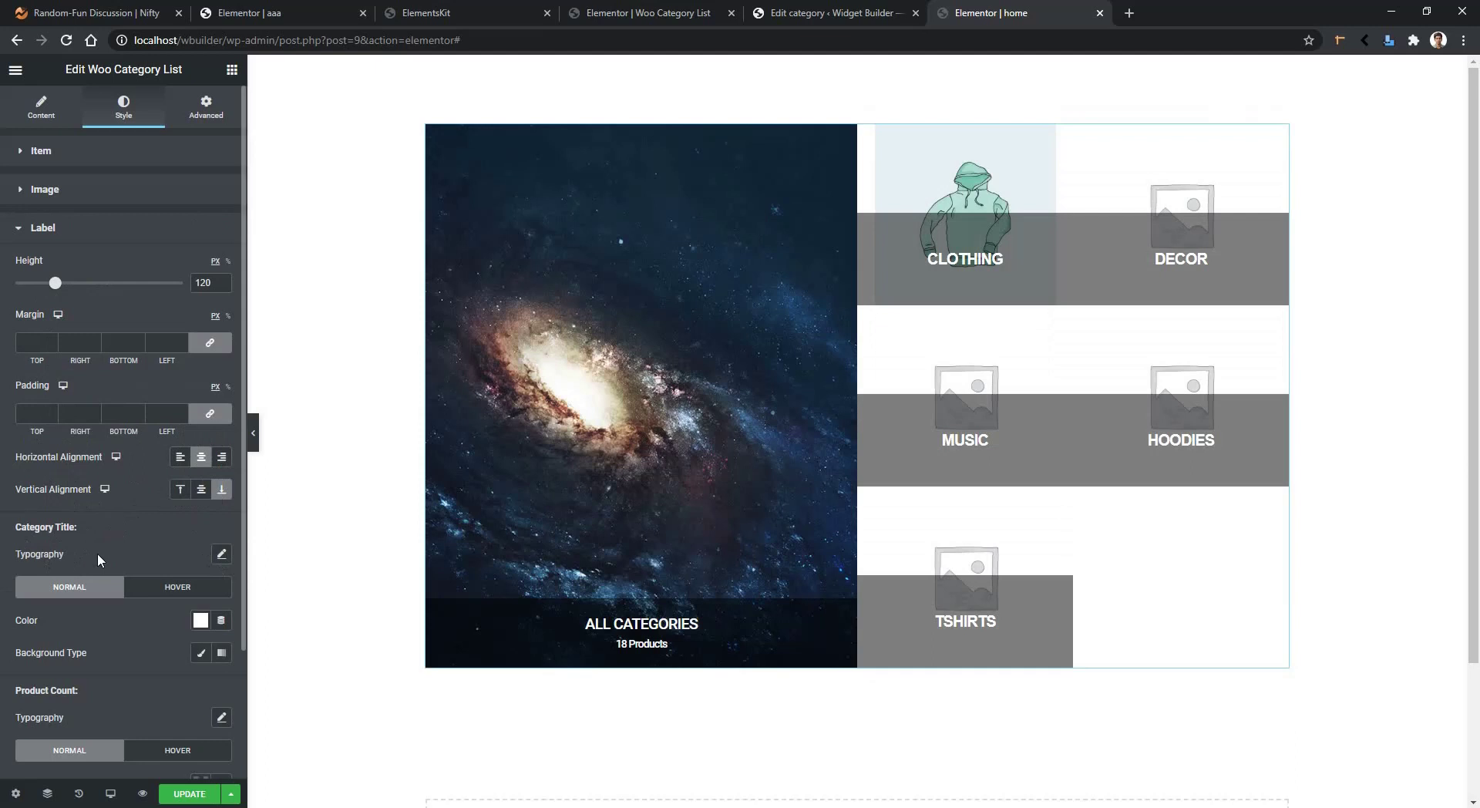
# - Set the category title typography to size 18 with lowercase text transform
pyautogui.click(221, 555)
pyautogui.click(33, 656)
pyautogui.moveTo(34, 660); pyautogui.dragTo(39, 657)
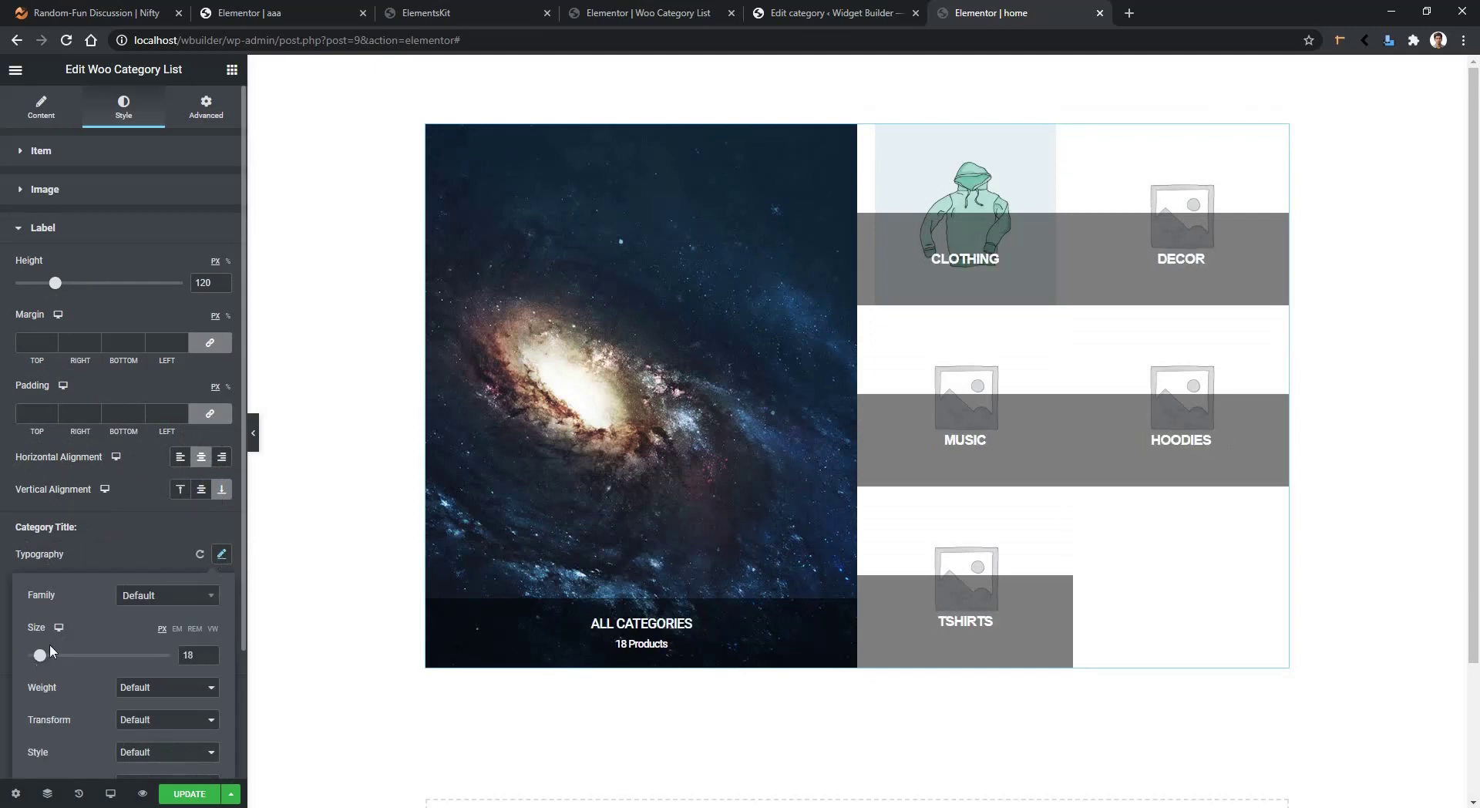
pyautogui.scroll(-2, 2, 526)
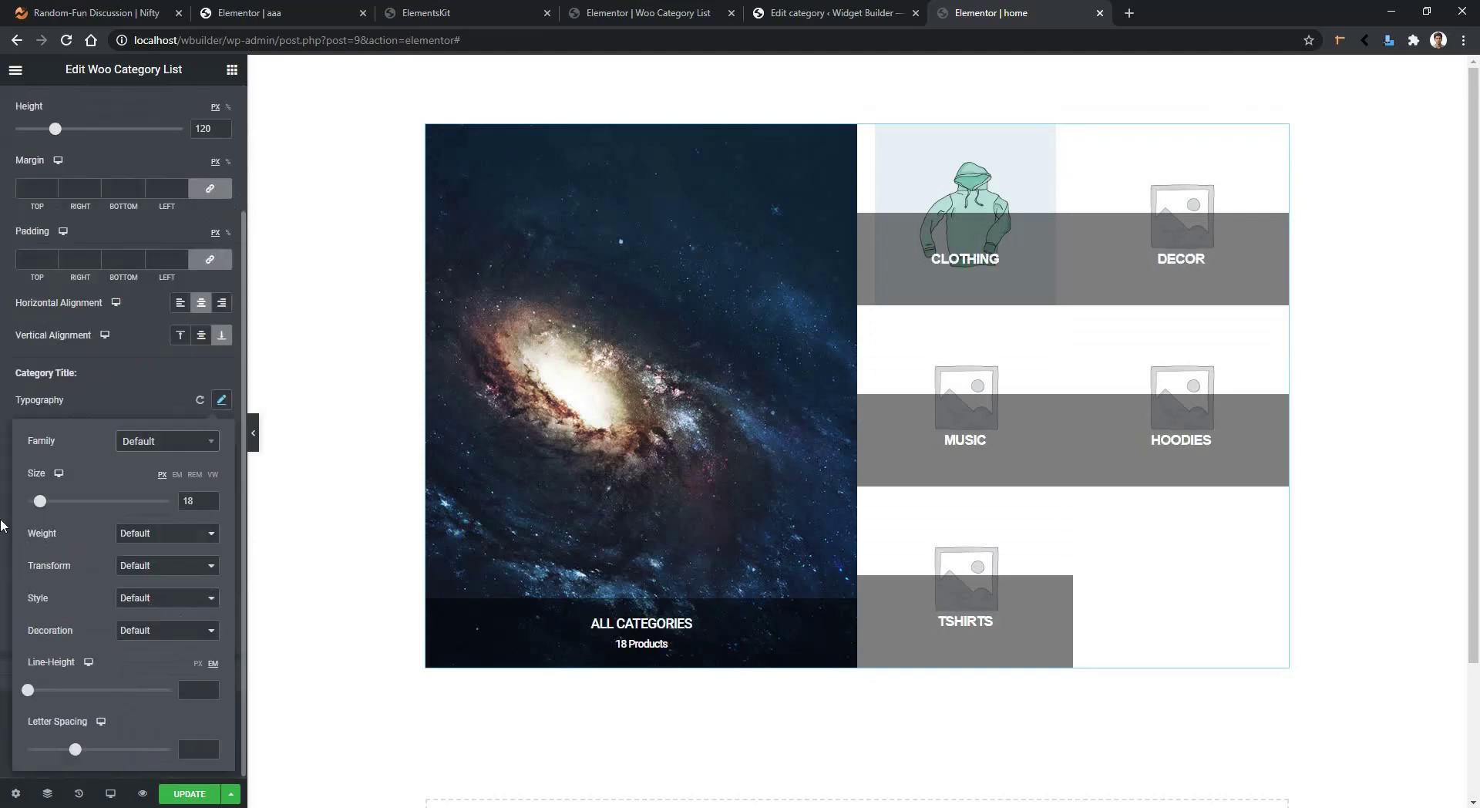
pyautogui.click(147, 568)
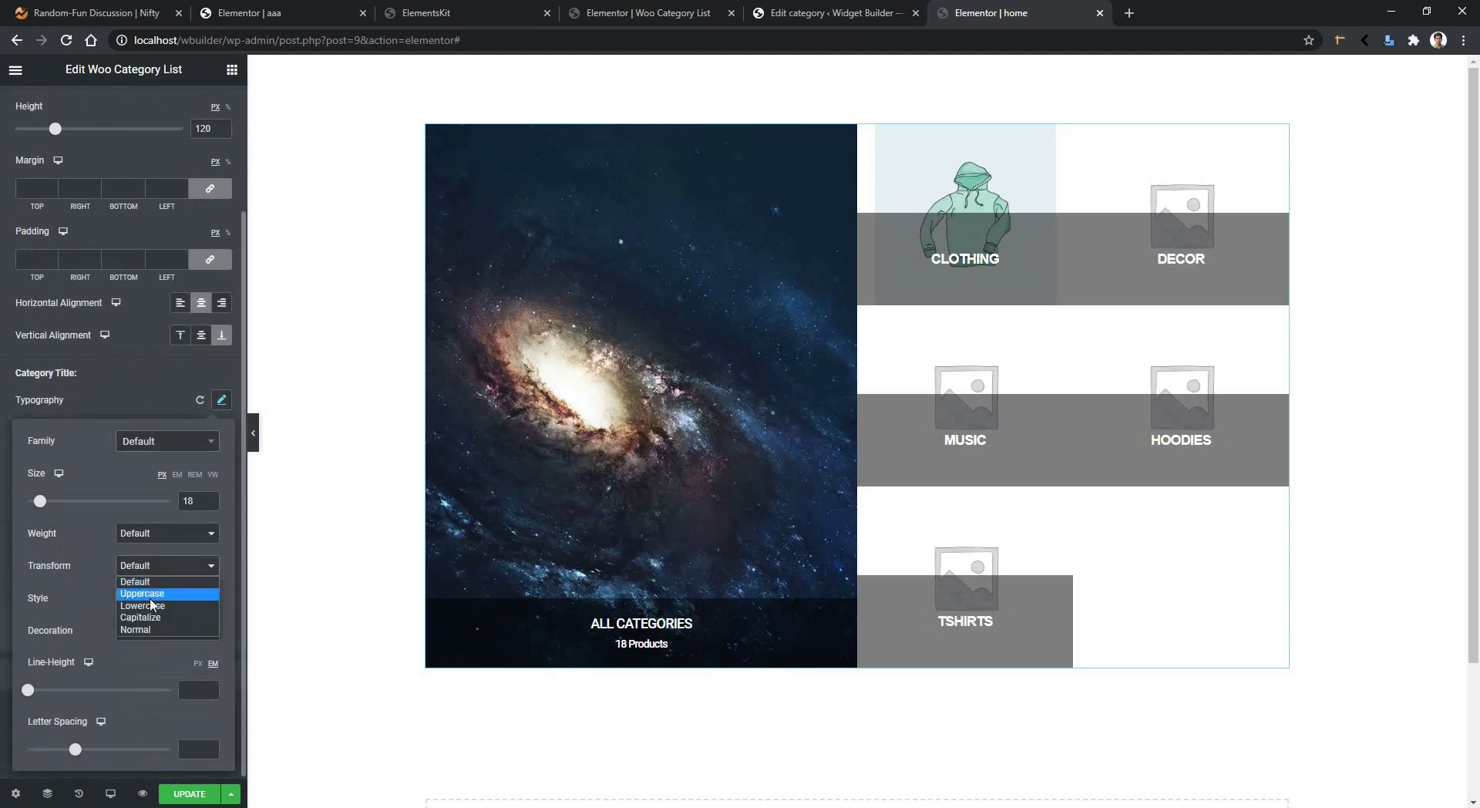
pyautogui.click(143, 605)
pyautogui.click(1, 548)
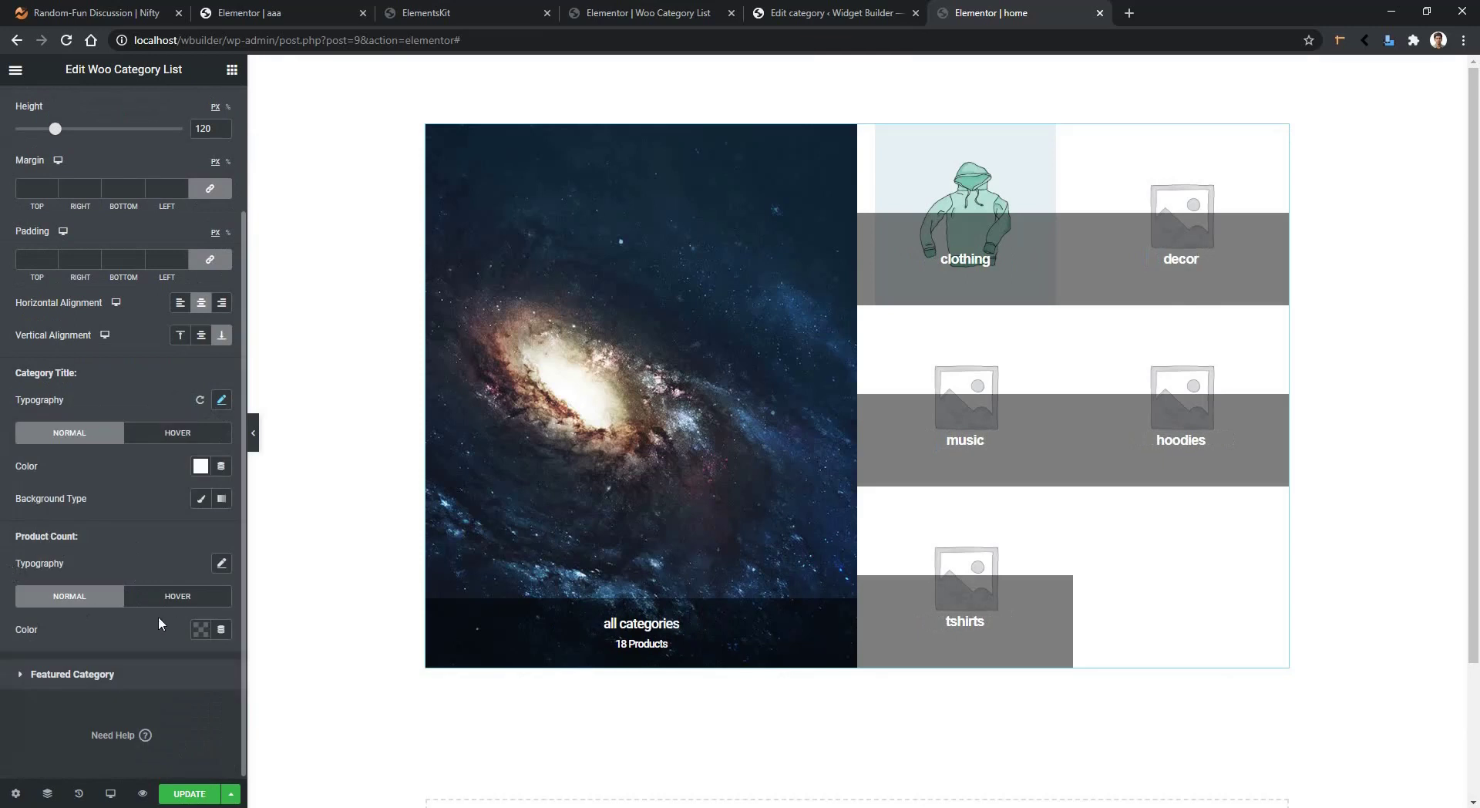
pyautogui.click(174, 599)
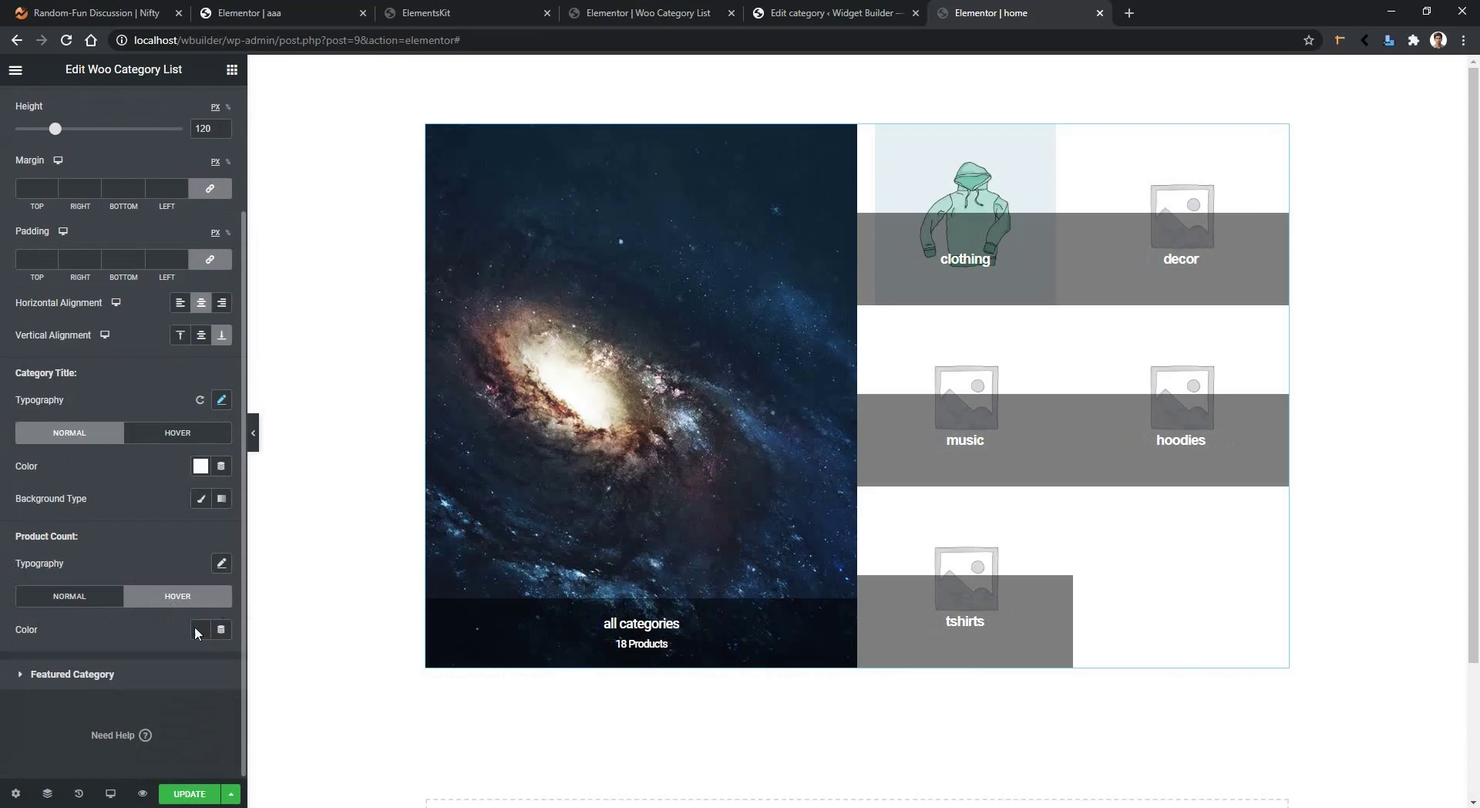
pyautogui.click(86, 675)
# - Set the featured column width to 37, label height 198 aligned top, and enlarge its title size
pyautogui.moveTo(99, 333)
pyautogui.mouseDown()
pyautogui.moveTo(57, 331)
pyautogui.moveTo(76, 331)
pyautogui.mouseUp()
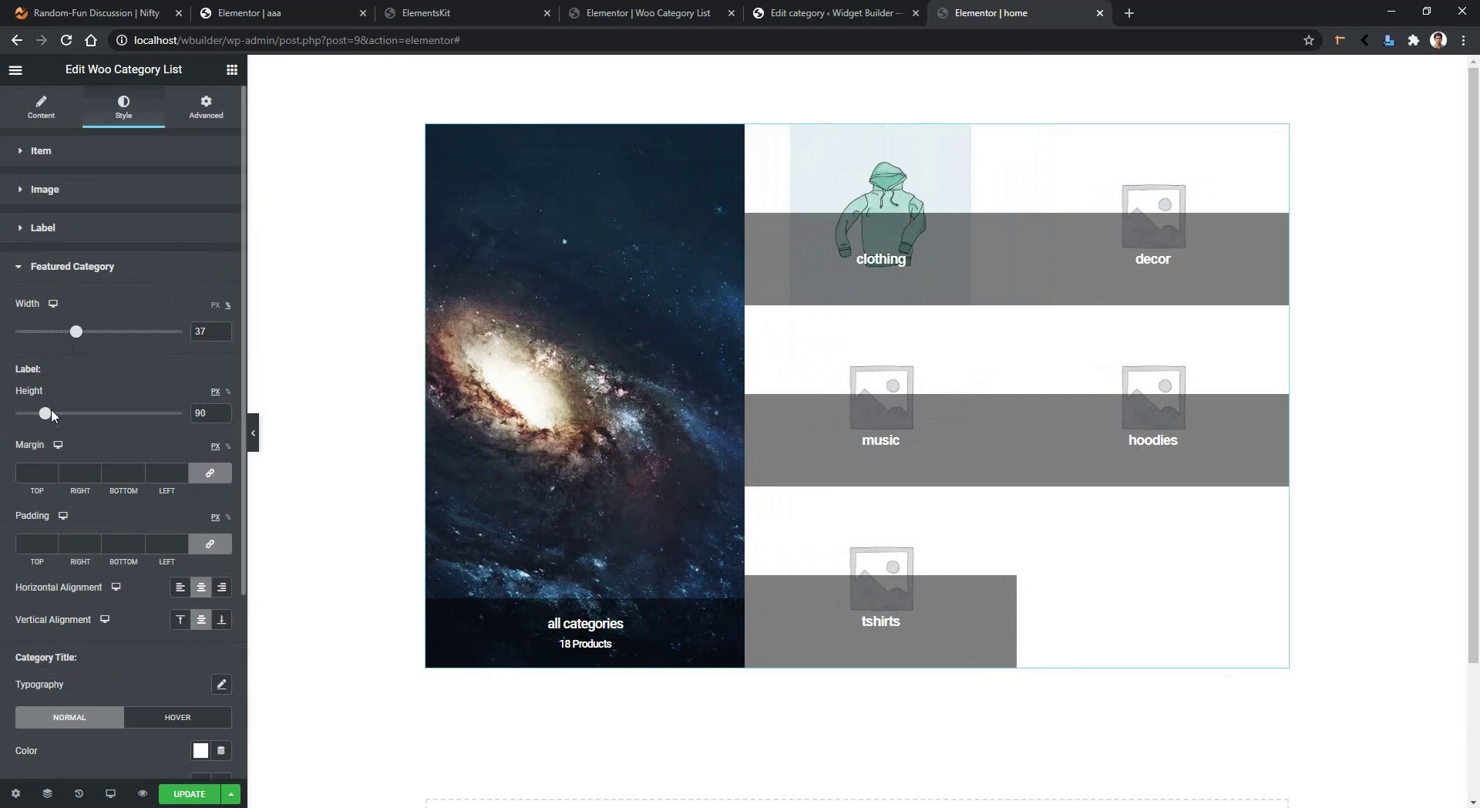
pyautogui.moveTo(45, 413); pyautogui.dragTo(81, 424)
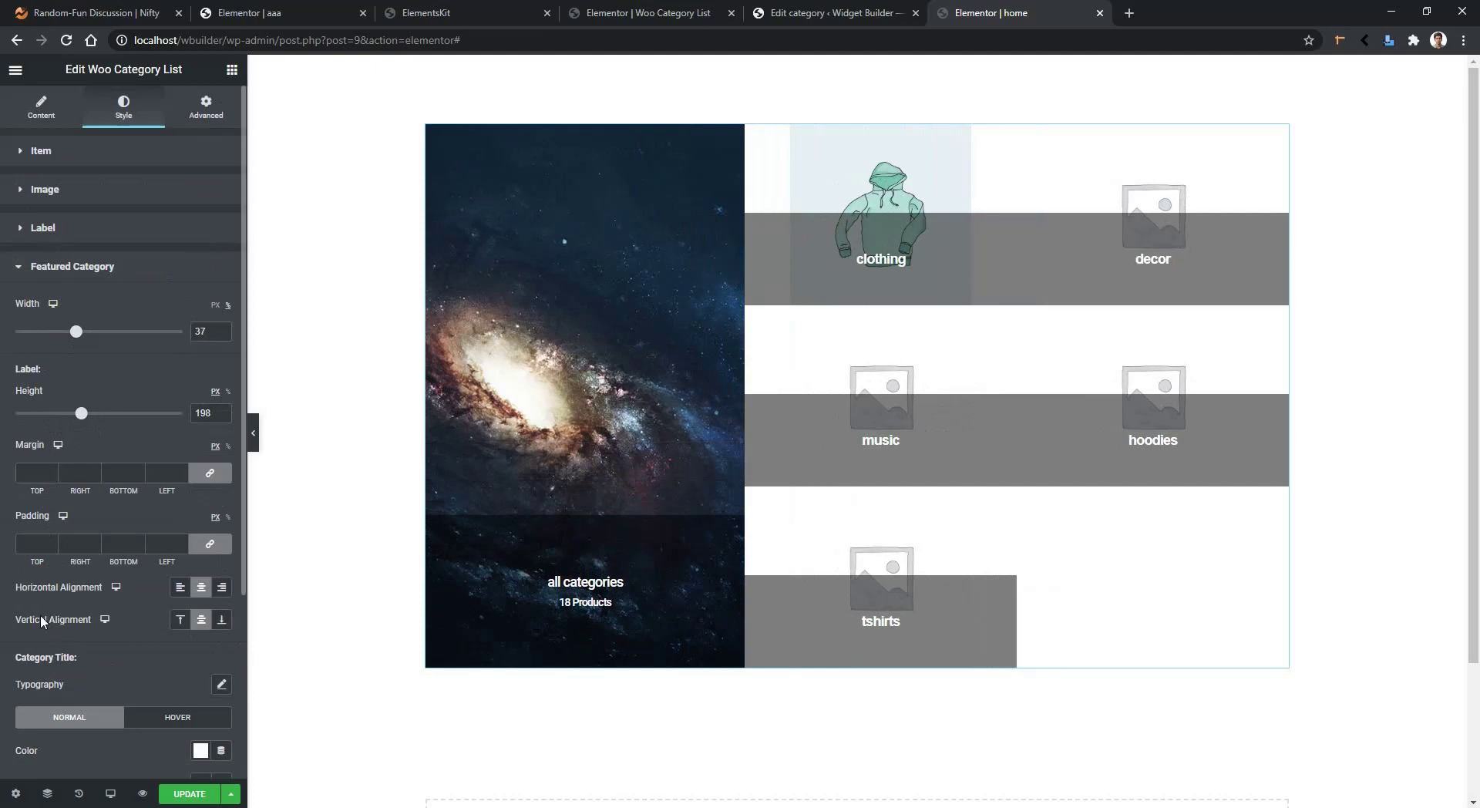
pyautogui.click(181, 621)
pyautogui.scroll(-3, 140, 460)
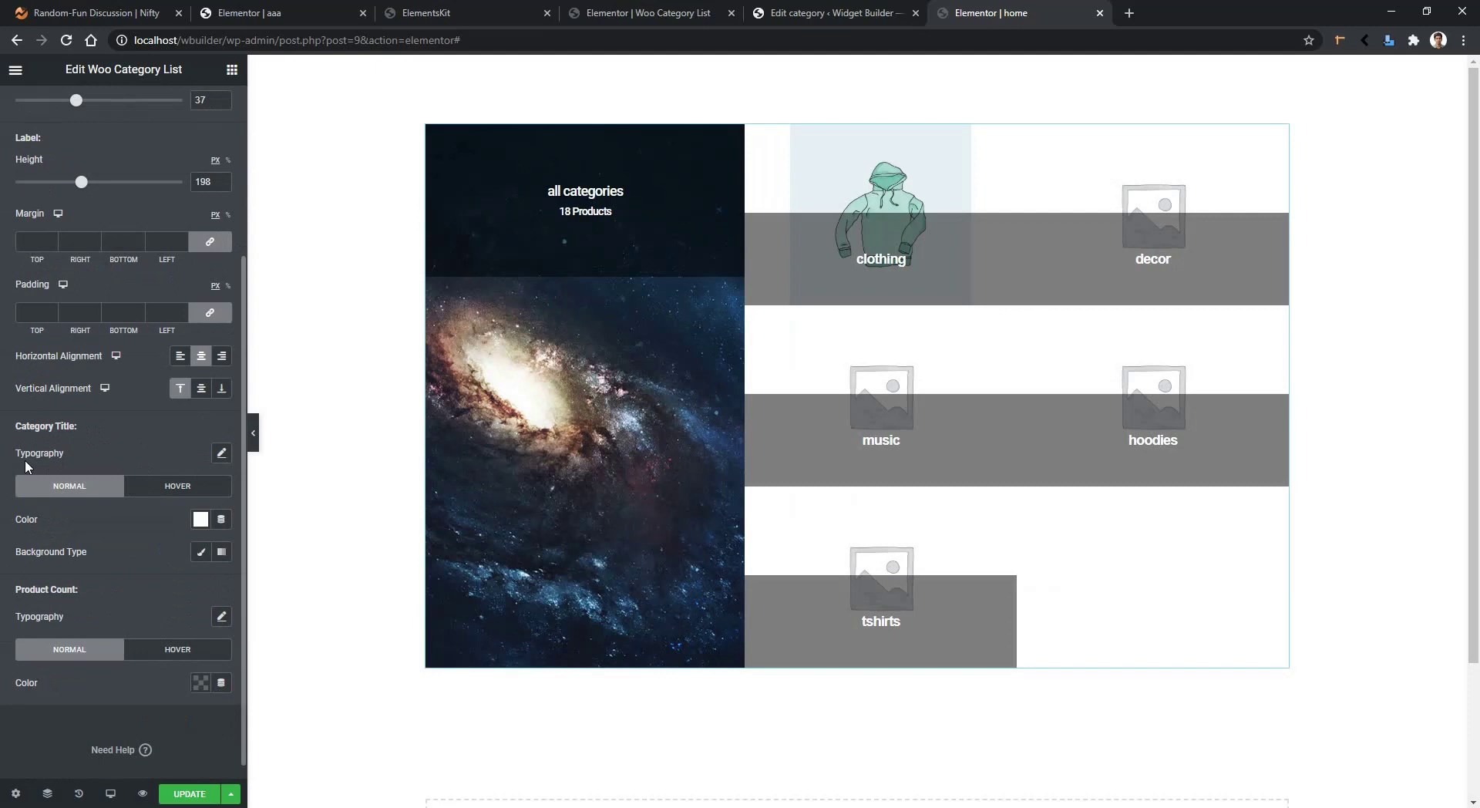
pyautogui.click(222, 455)
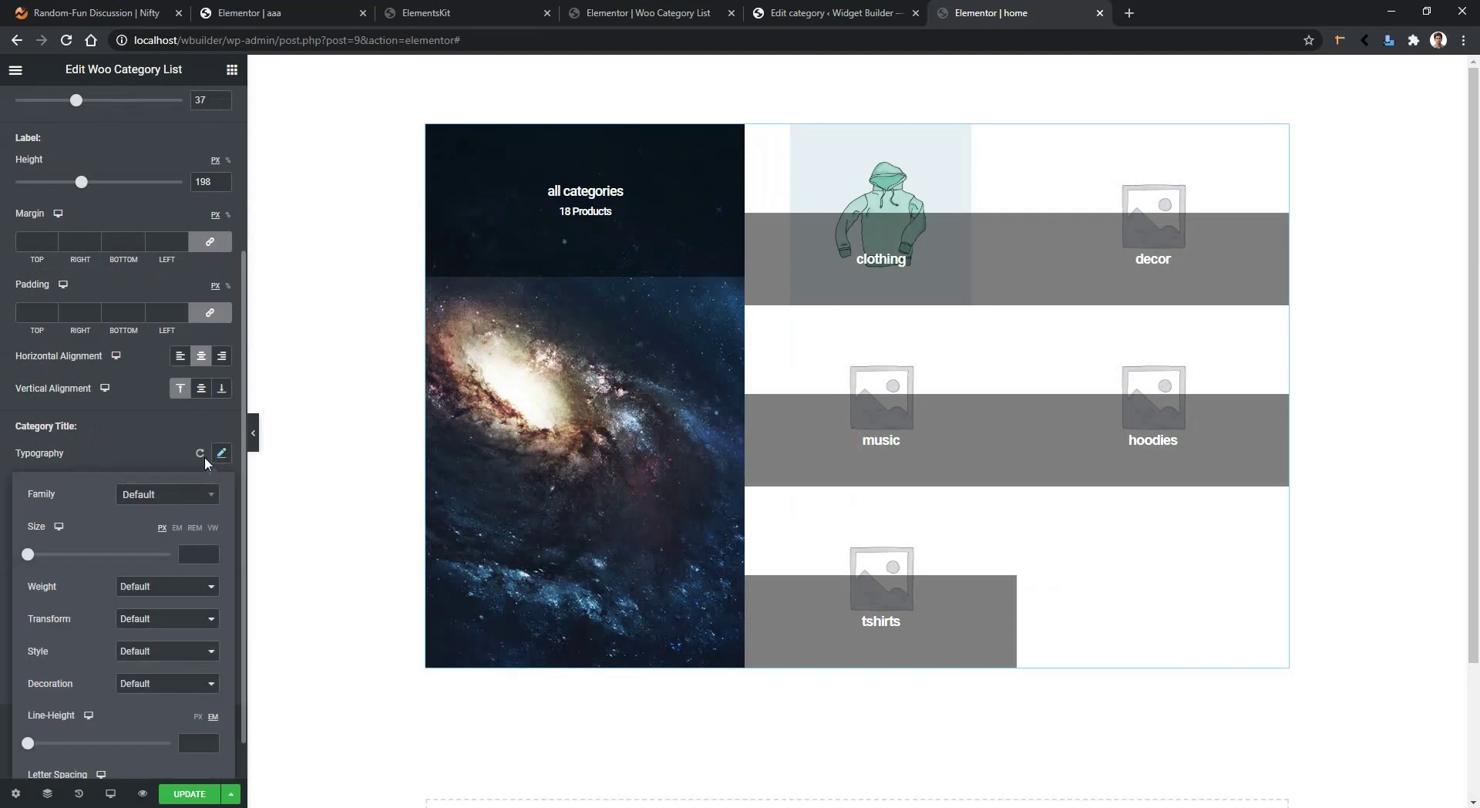
pyautogui.moveTo(28, 554); pyautogui.dragTo(142, 432)
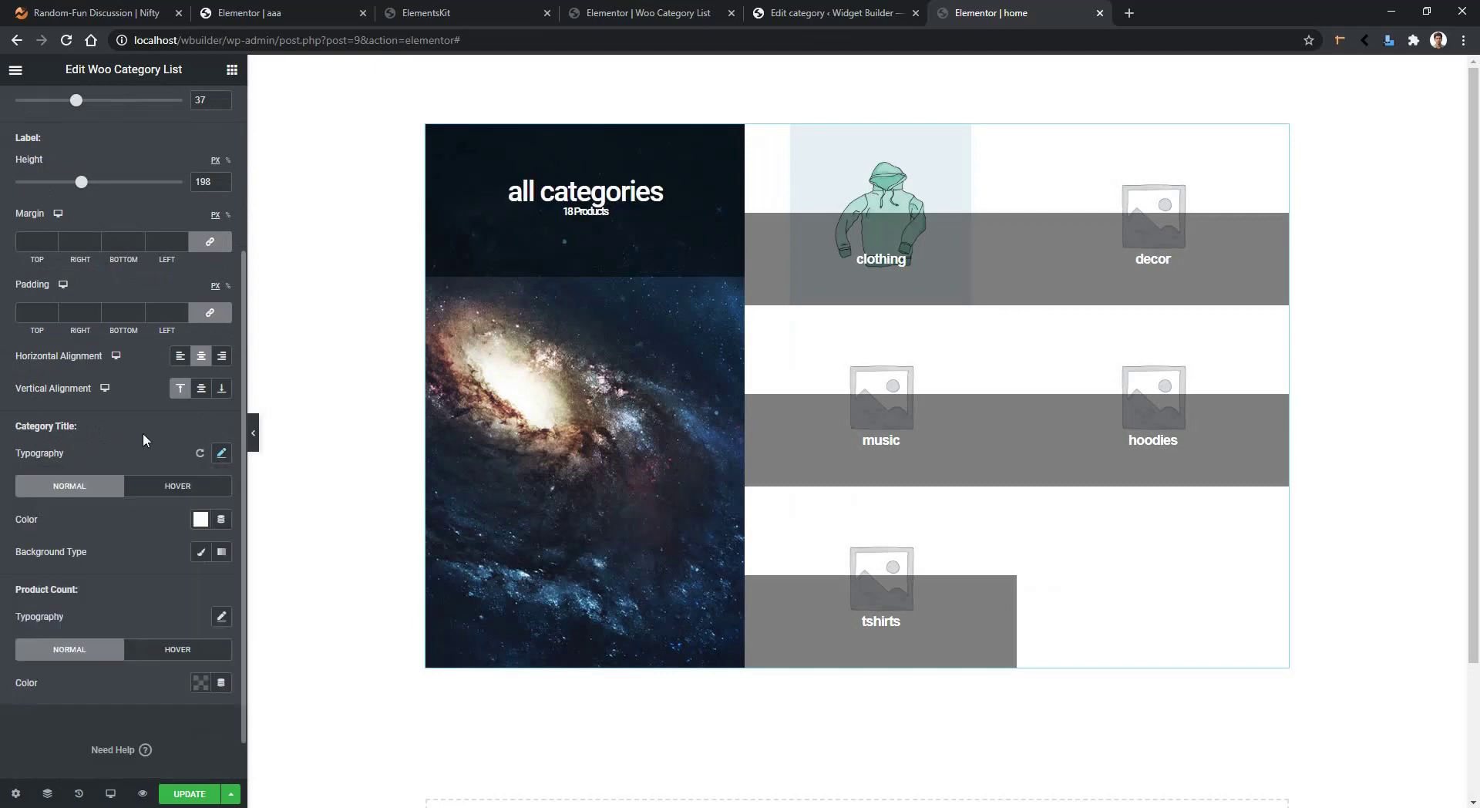